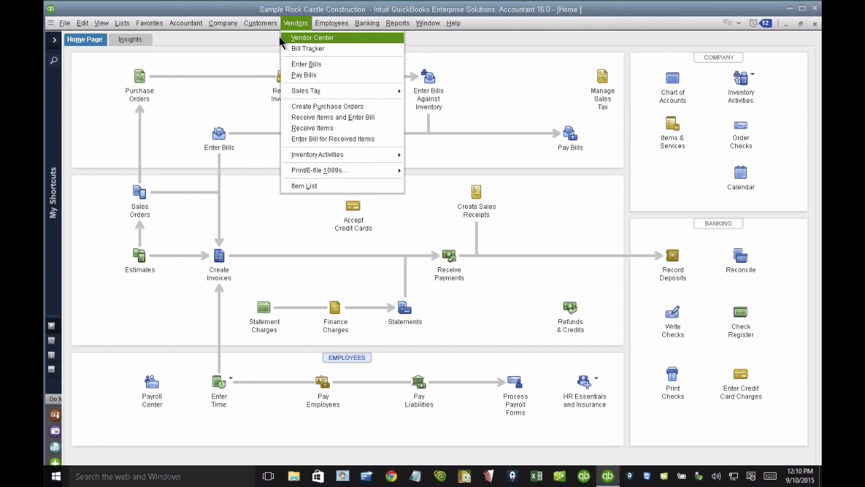
Step: Open the Income Tracker to view customer transactions and maximize its window
mouse_move(262, 24)
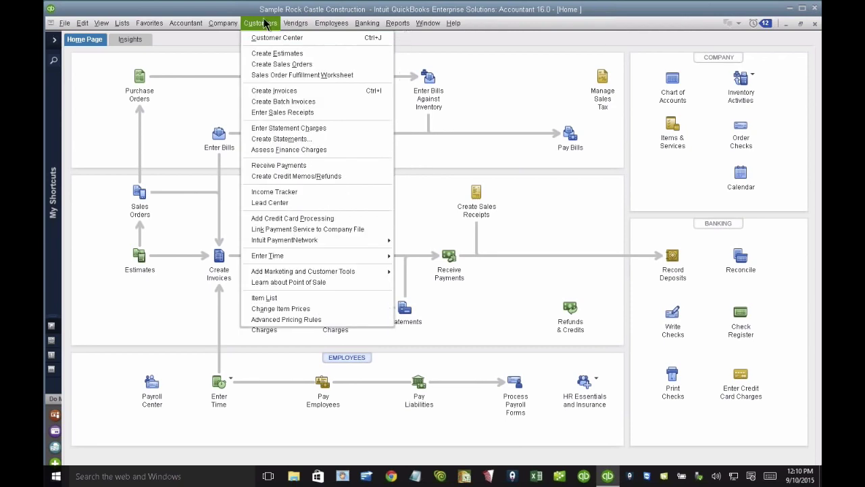
left_click(276, 194)
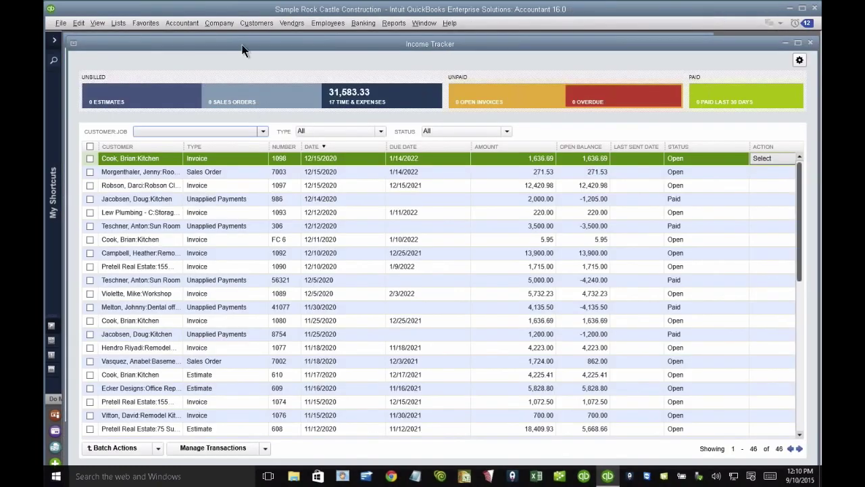
double_click(243, 45)
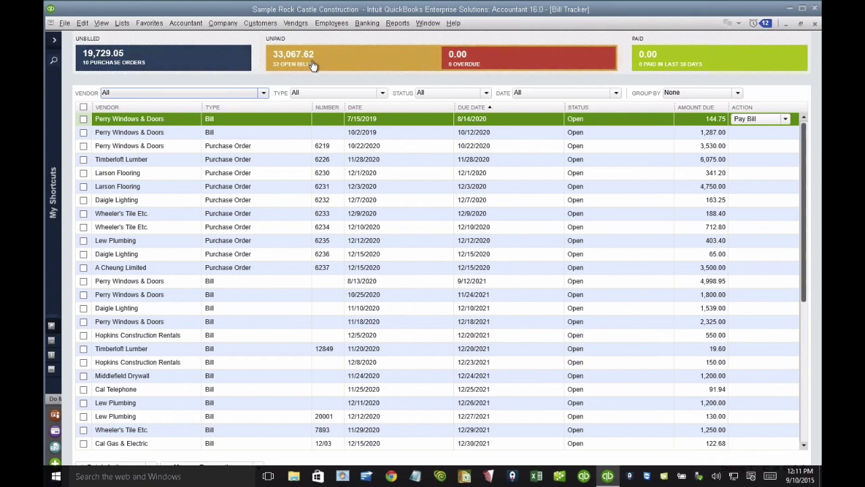
Step: Show only the unpaid open bills in the Bill Tracker and group them by vendor
left_click(285, 56)
left_click(336, 59)
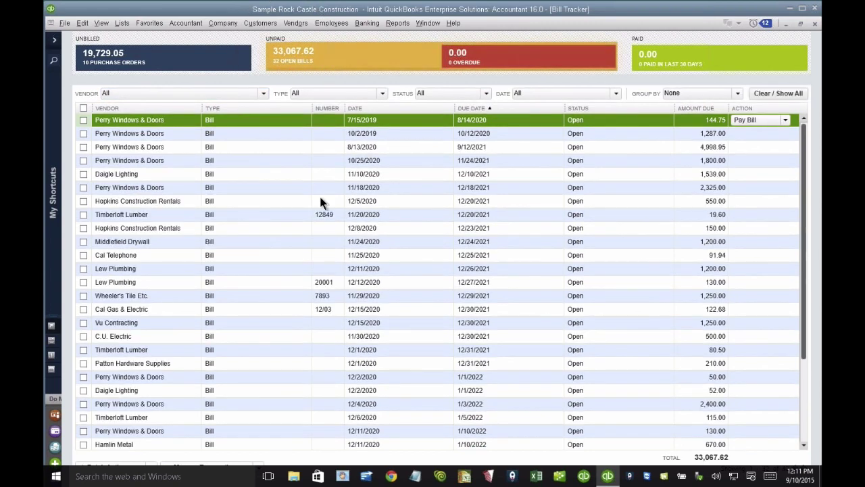
scroll(321, 203, "down", 1)
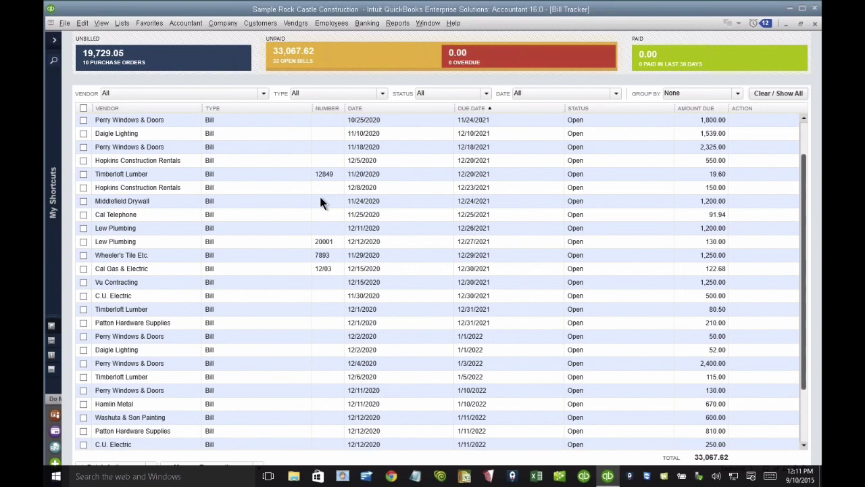
scroll(319, 201, "up", 1)
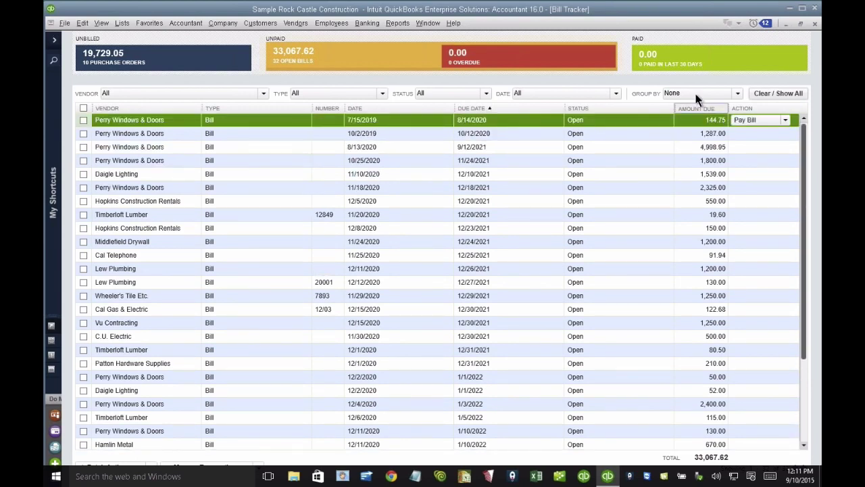
left_click(736, 94)
left_click(676, 118)
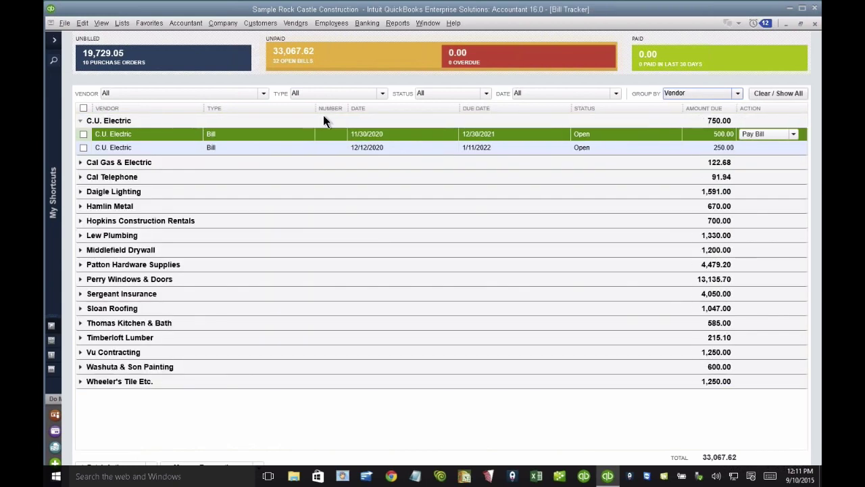
Step: Collapse the C.U. Electric group, expand Daigle Lighting and Cal Telephone, and select both Daigle Lighting bills
left_click(78, 120)
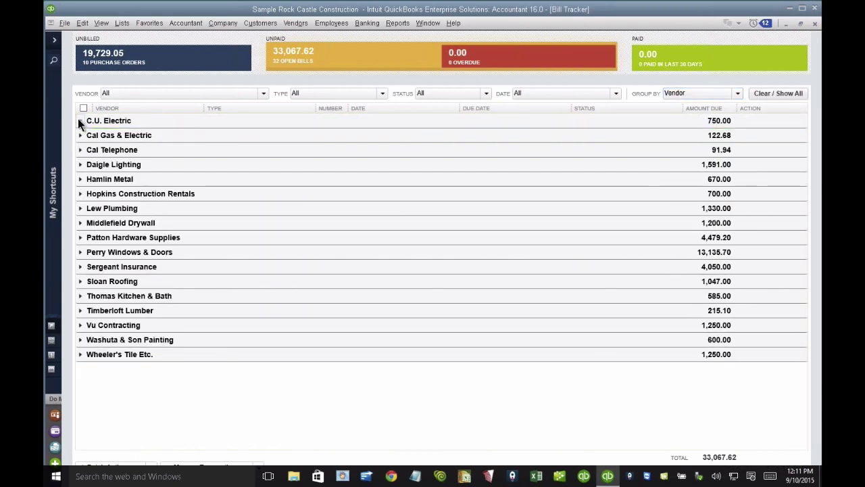
left_click(80, 163)
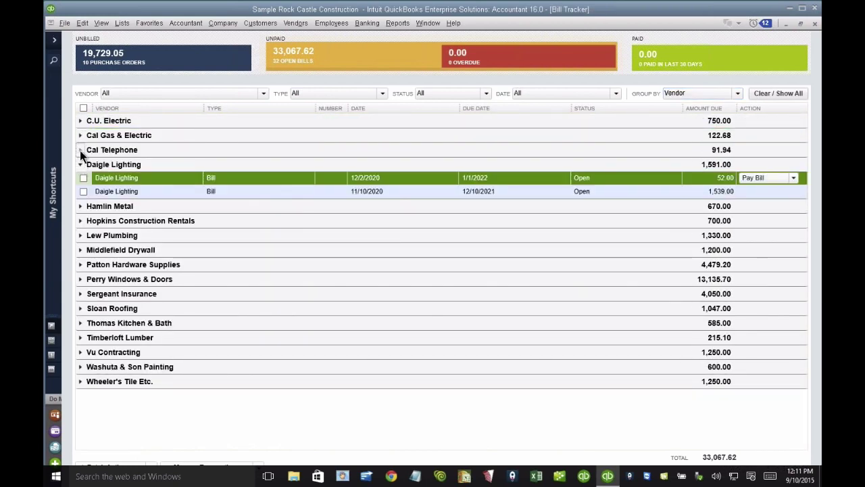
left_click(80, 149)
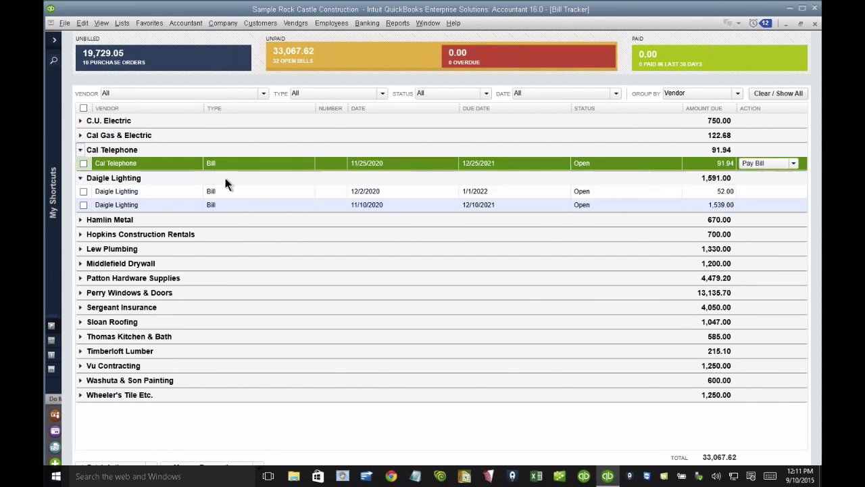
left_click(144, 206)
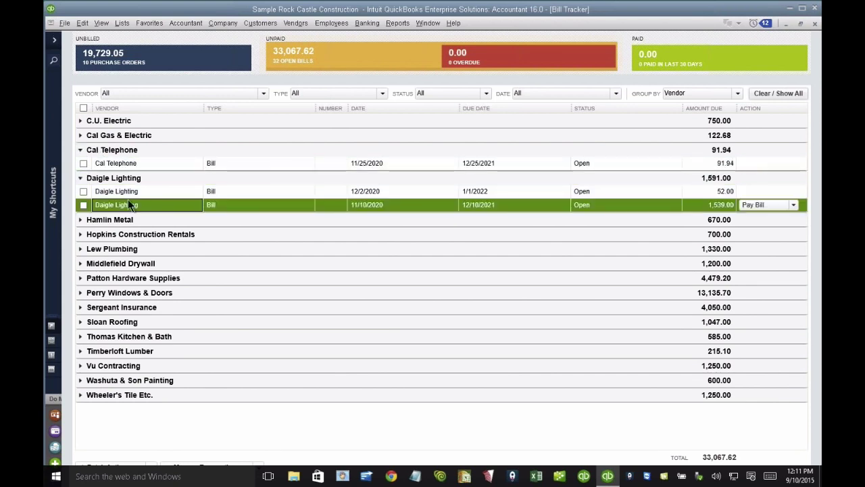
left_click(84, 191)
left_click(84, 204)
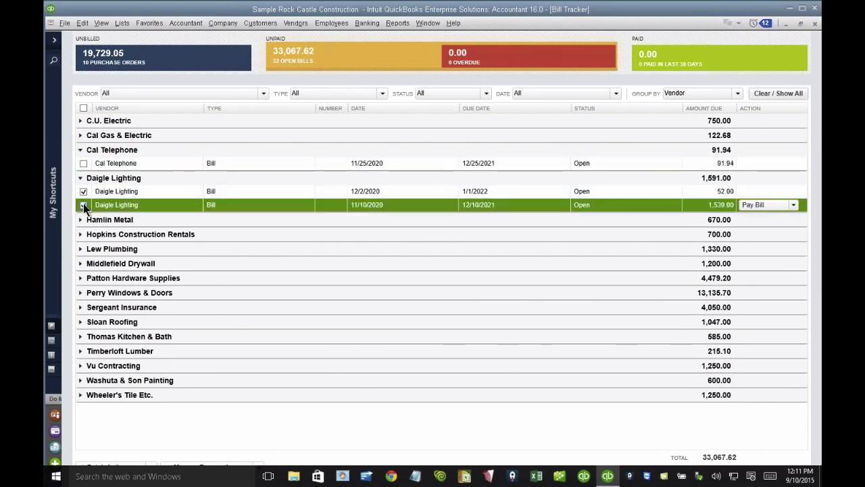
Step: Select both Patton Hardware Supplies bills and the Timberloft Lumber bills dated 12/1/2020 and 12/6/2020
left_click(81, 279)
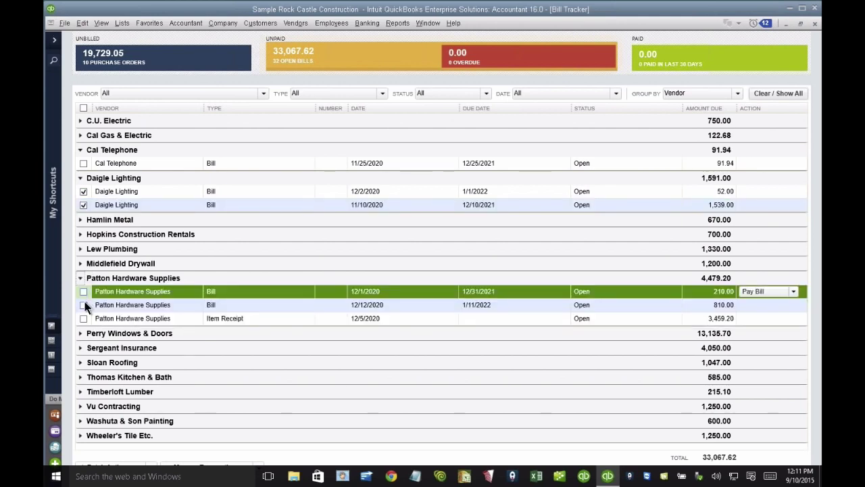
left_click(83, 305)
left_click(83, 292)
left_click(80, 391)
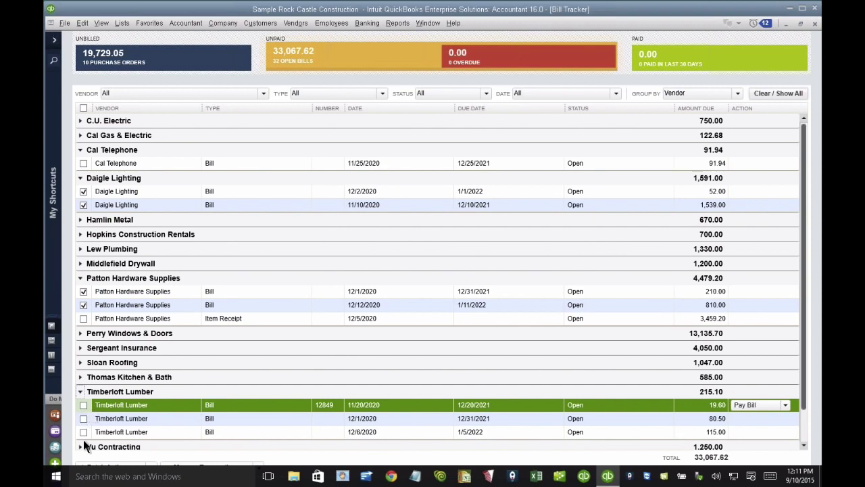
left_click(83, 418)
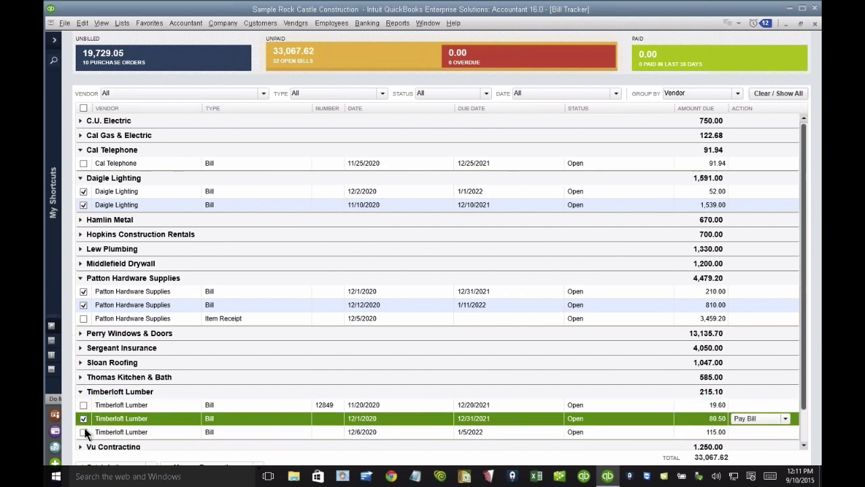
left_click(83, 432)
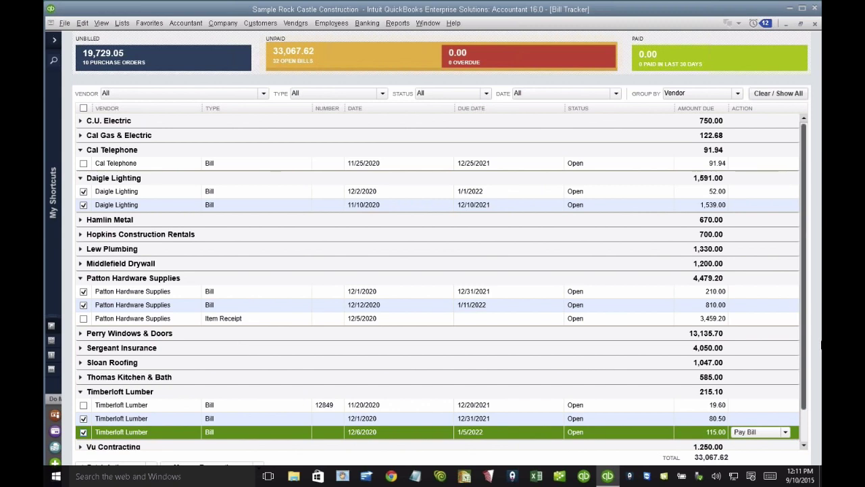
Step: Open the selected bills together in Pay Bills as a batch action, and close the window without paying them
left_click_drag(803, 402, 804, 436)
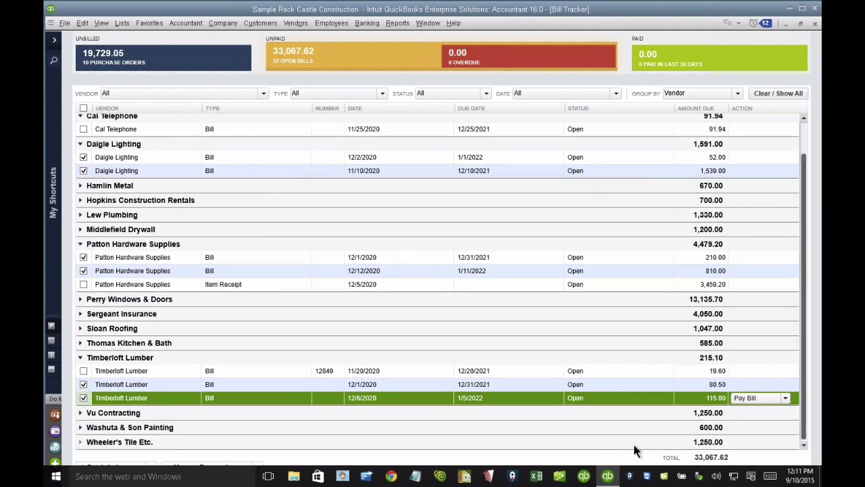
left_click(608, 476)
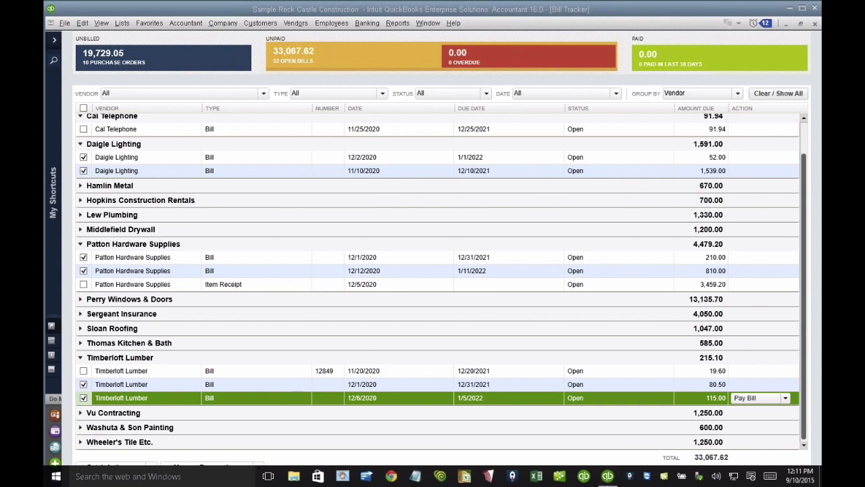
double_click(709, 13)
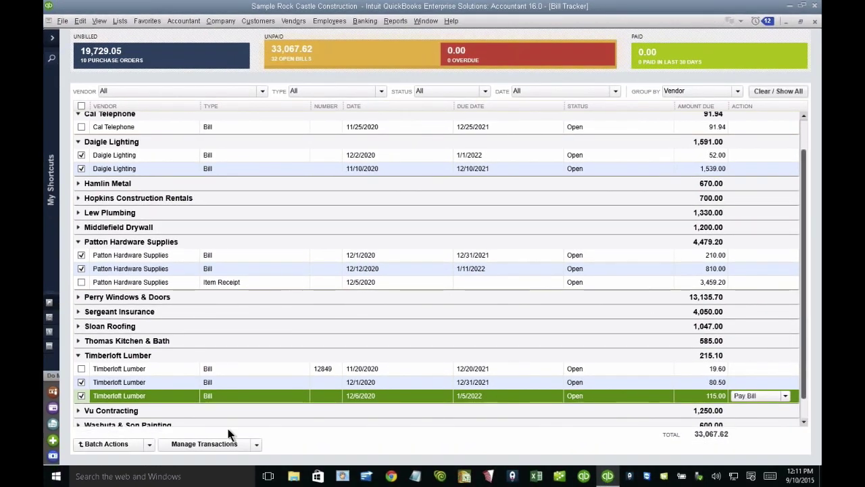
left_click(150, 444)
left_click(102, 418)
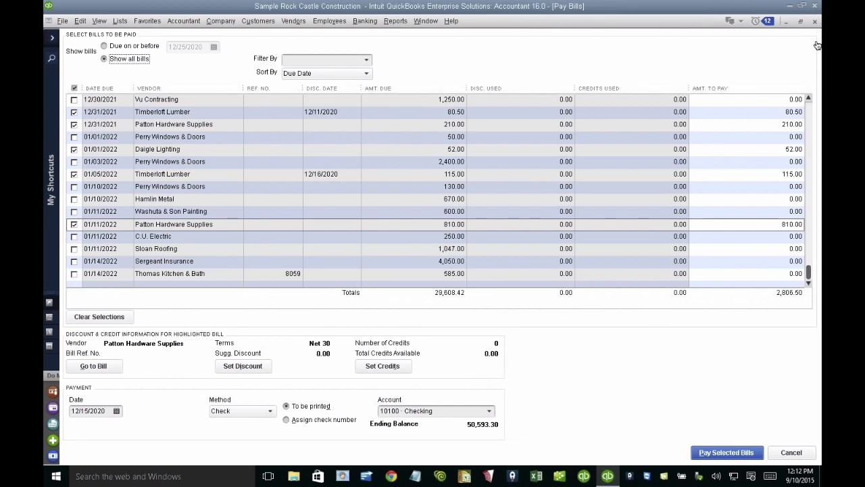
left_click(815, 21)
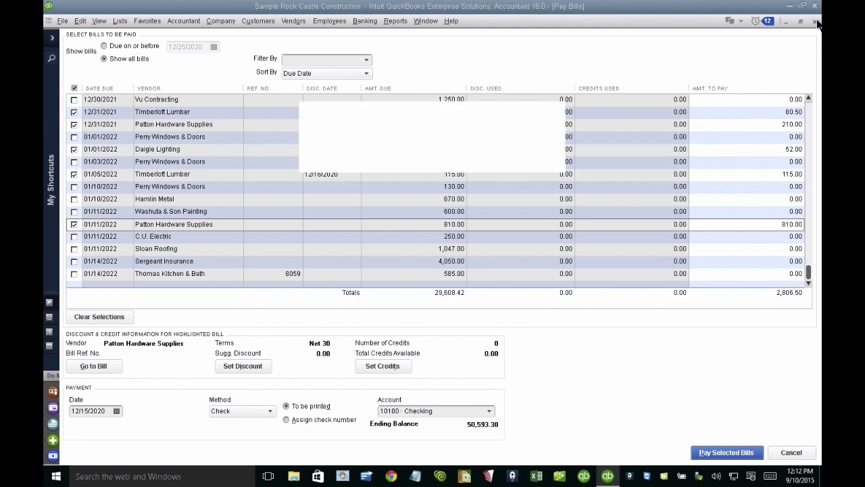
left_click(437, 153)
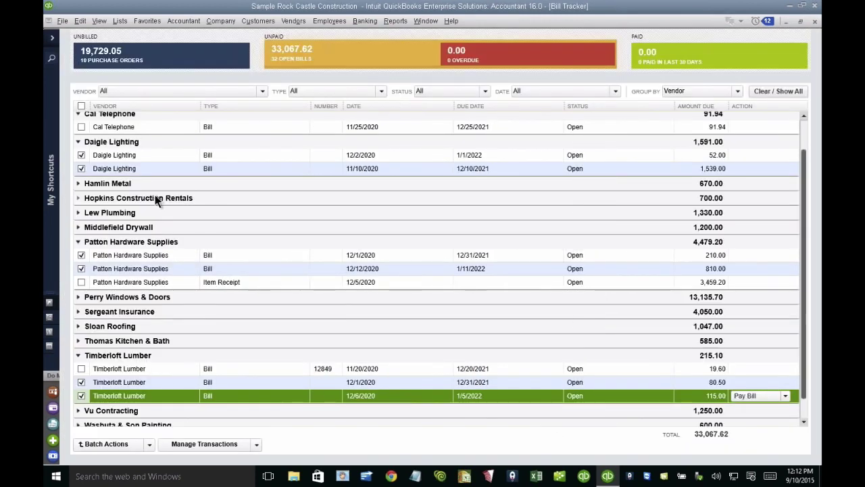
Step: Remove the vendor grouping and filter the Bill Tracker to the unbilled purchase orders
left_click(723, 92)
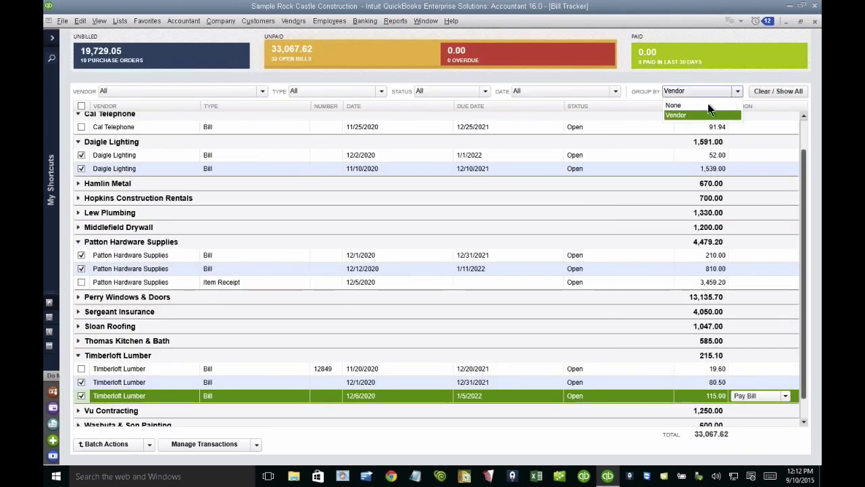
left_click(709, 107)
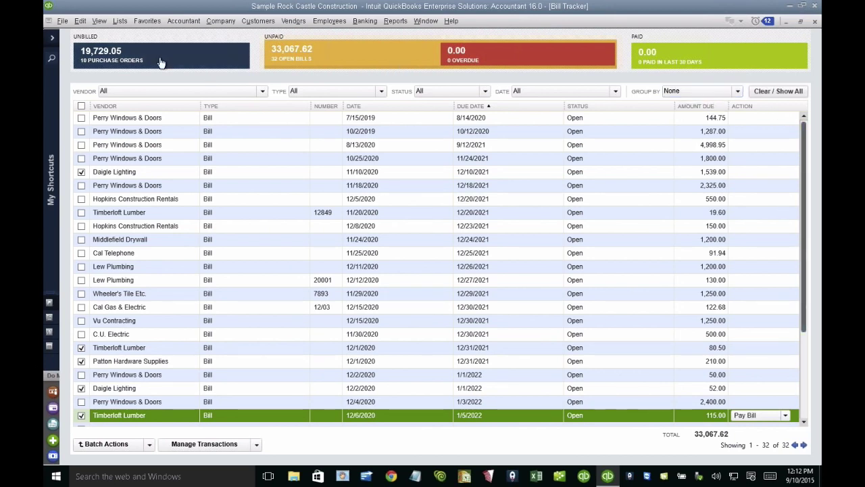
left_click(135, 57)
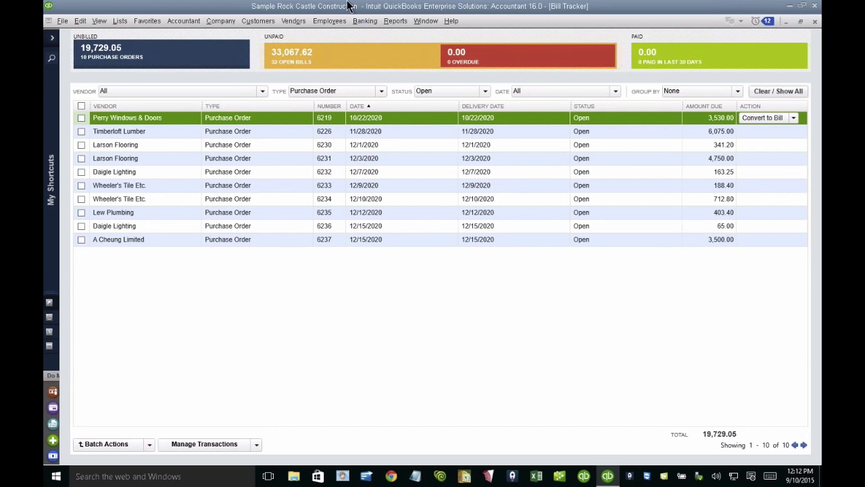
Step: View the Open Purchase Orders report to compare purchase order amounts with open balances, and close it
left_click(395, 21)
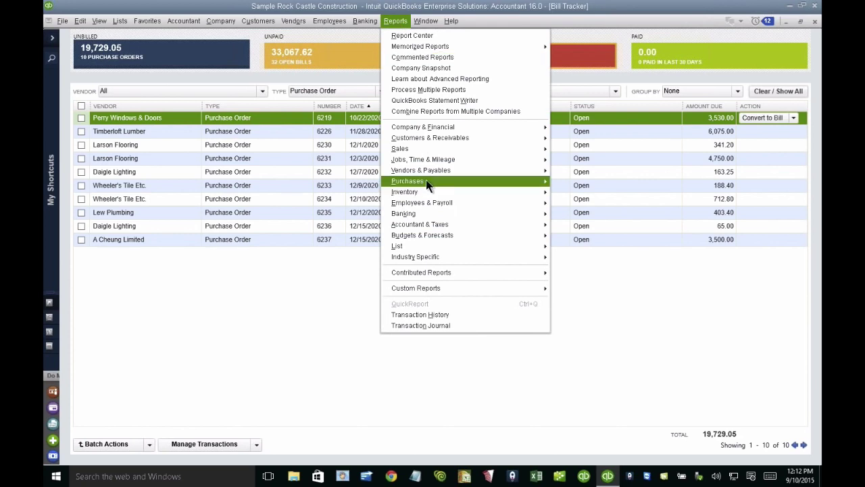
mouse_move(427, 181)
left_click(614, 223)
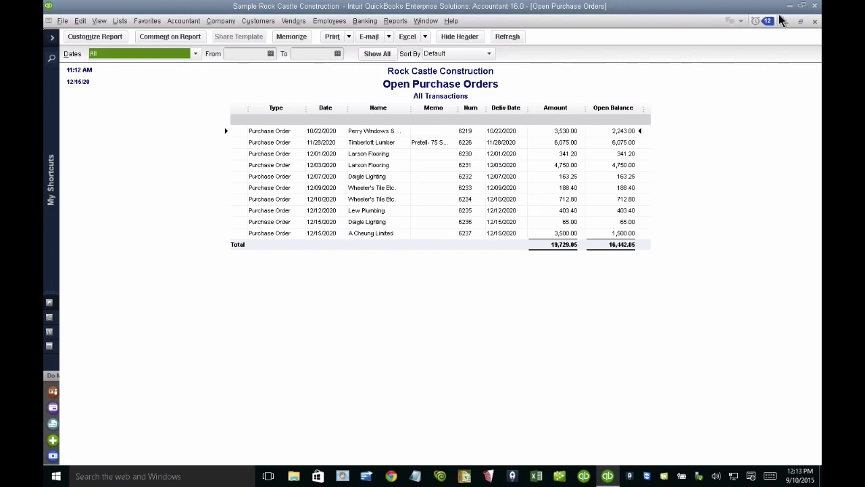
left_click(815, 21)
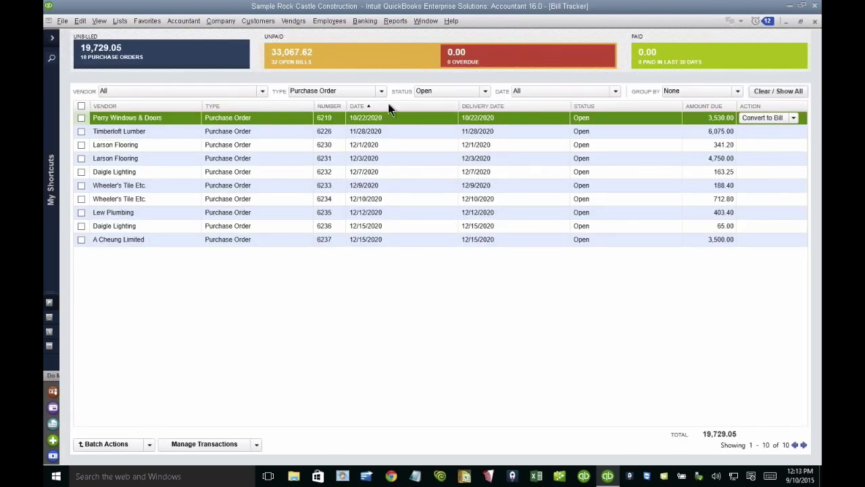
Step: Sort the purchase orders by newest date, select the first five, and close them as a batch
left_click(382, 106)
left_click(81, 118)
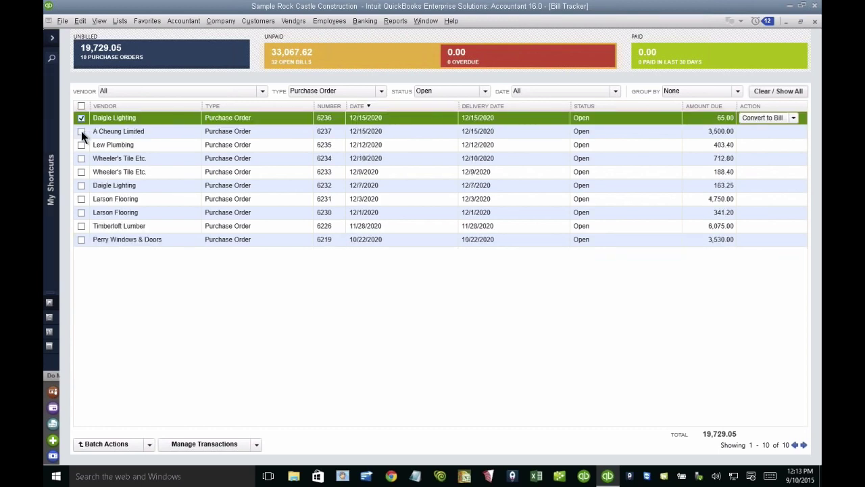
left_click(81, 131)
left_click(81, 144)
left_click(81, 158)
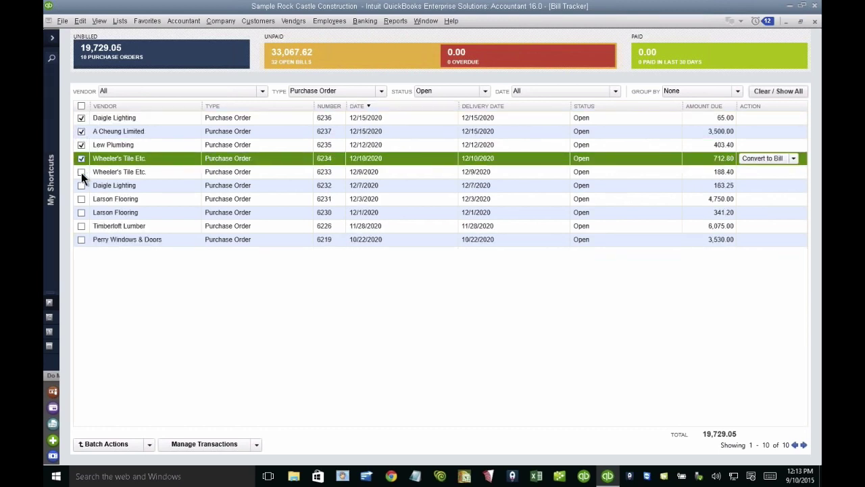
left_click(81, 171)
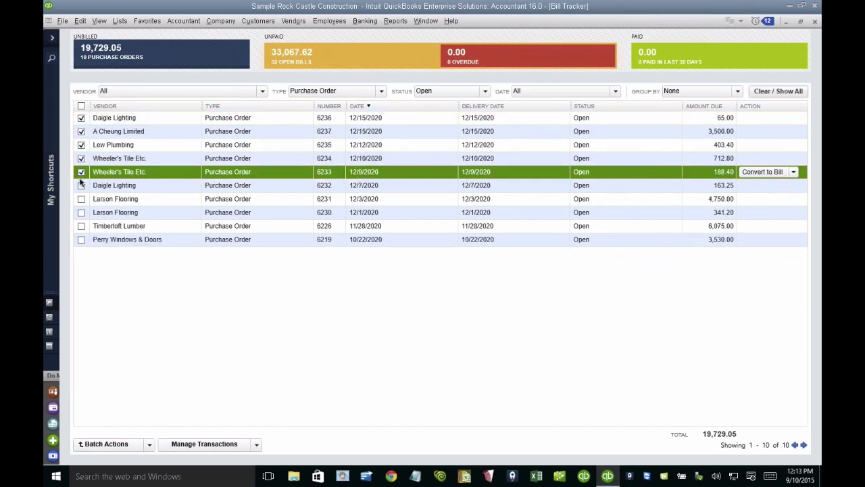
left_click(150, 444)
left_click(123, 435)
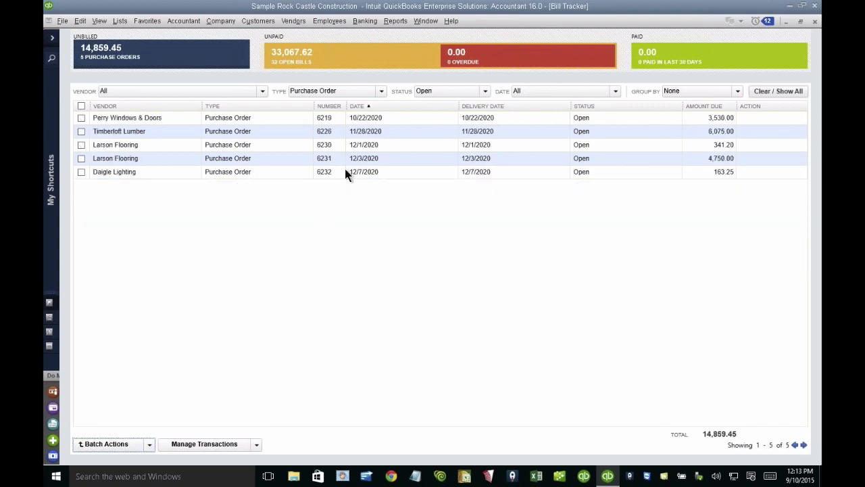
Step: Check the remaining purchase orders in the Open Purchase Orders report and return to the Bill Tracker
left_click(424, 21)
left_click(403, 20)
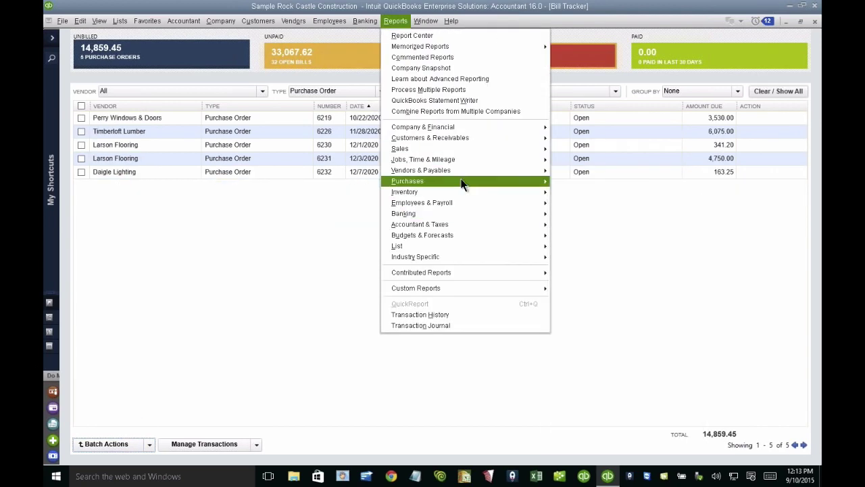
mouse_move(432, 180)
left_click(594, 225)
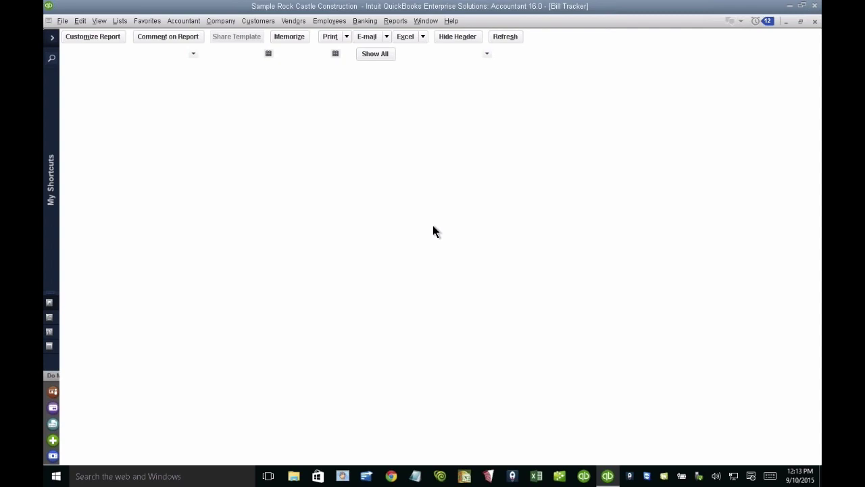
Step: Review the Manage Transactions options and the batch actions offered for the open purchase orders in the Bill Tracker
left_click(257, 444)
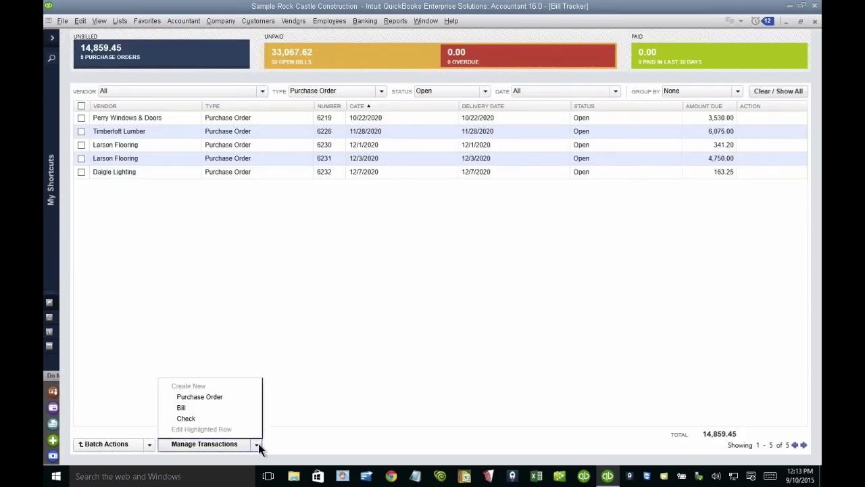
left_click(258, 443)
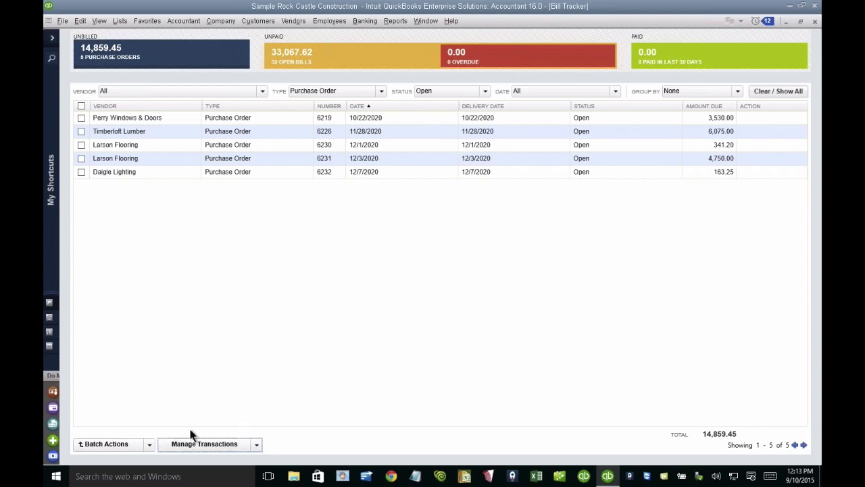
left_click(150, 444)
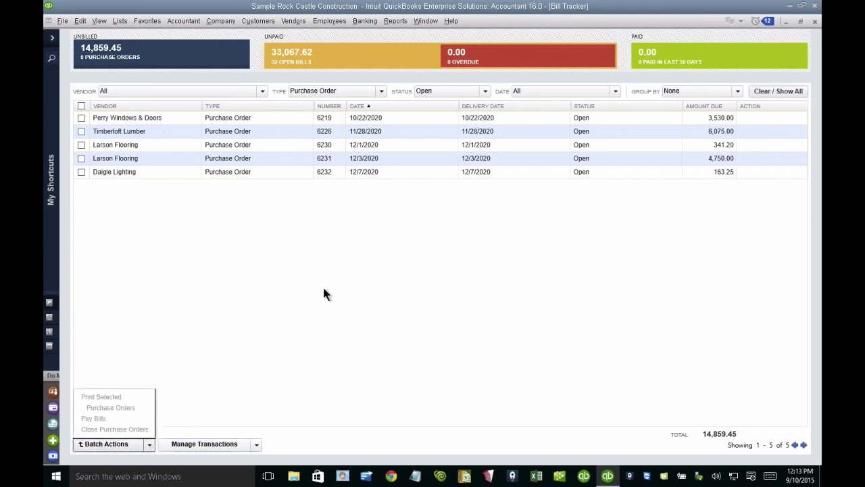
left_click(323, 289)
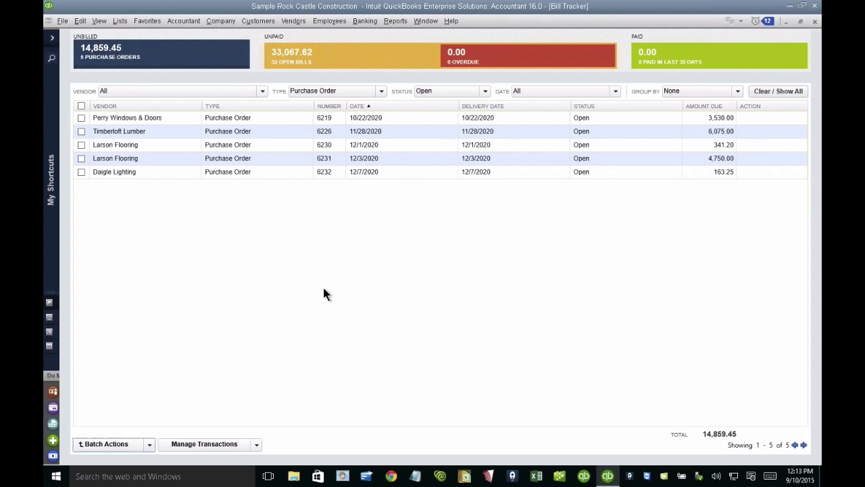
Step: Open the Income Tracker and check which batch actions are available for all the unbilled sales orders
left_click(257, 21)
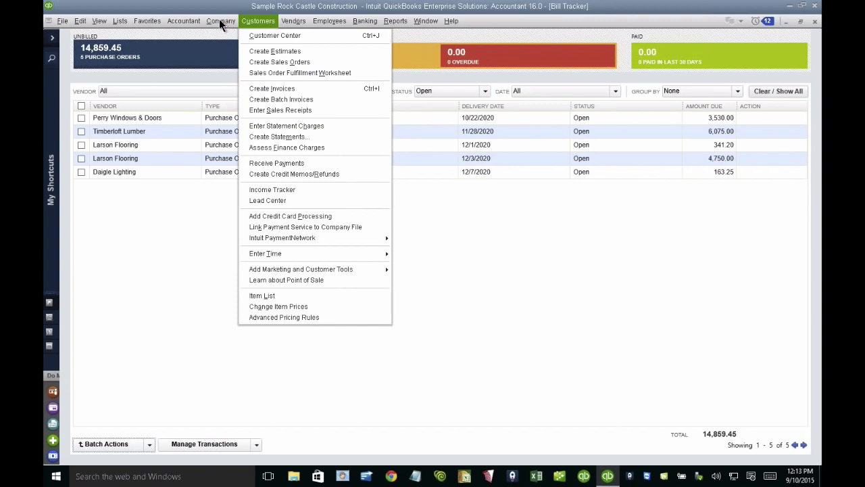
left_click(219, 20)
left_click(258, 21)
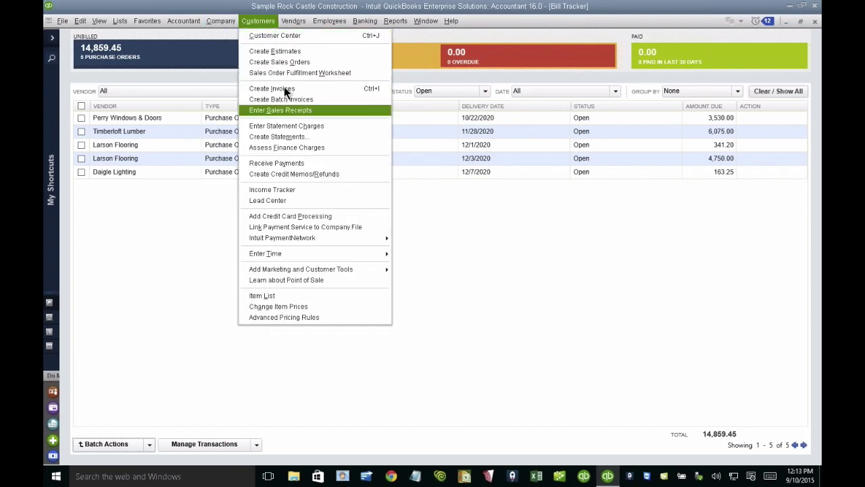
left_click(292, 190)
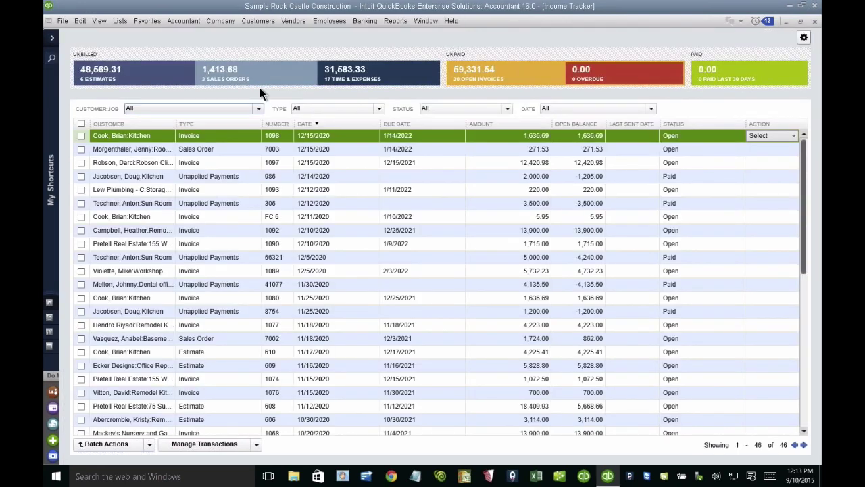
left_click(245, 74)
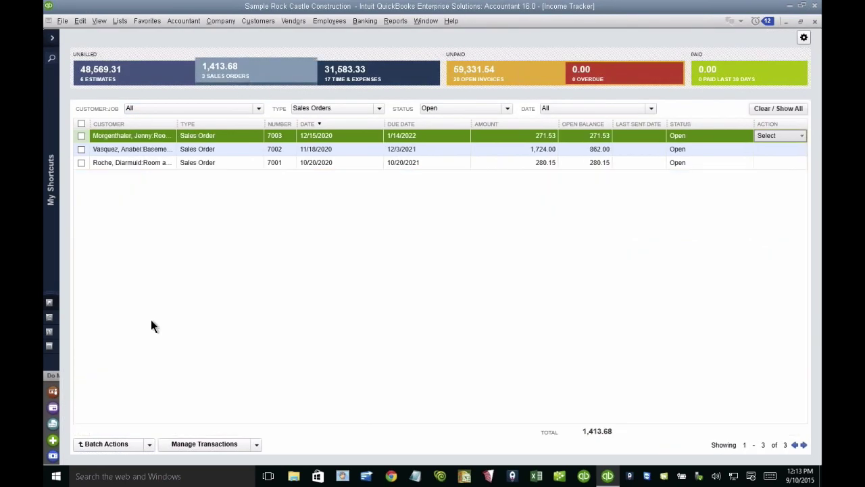
left_click(150, 443)
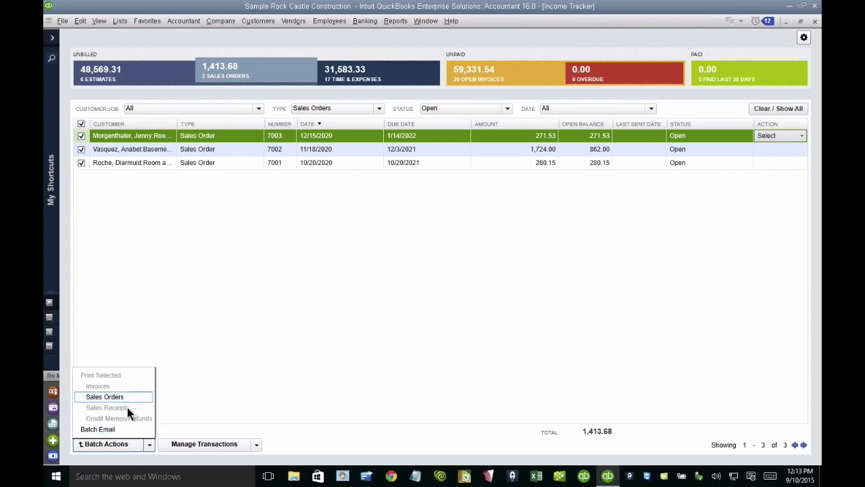
Step: Compare the batch actions available for all the unbilled estimates with those for the sales orders
left_click(116, 59)
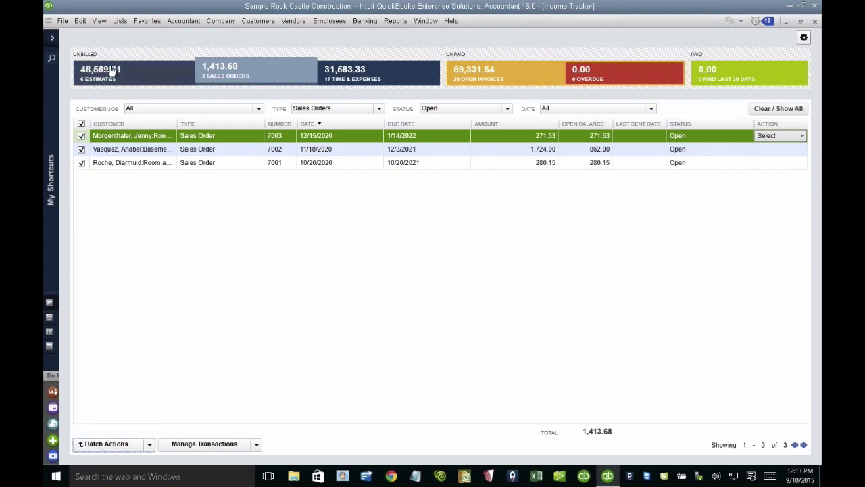
left_click(81, 125)
left_click(108, 443)
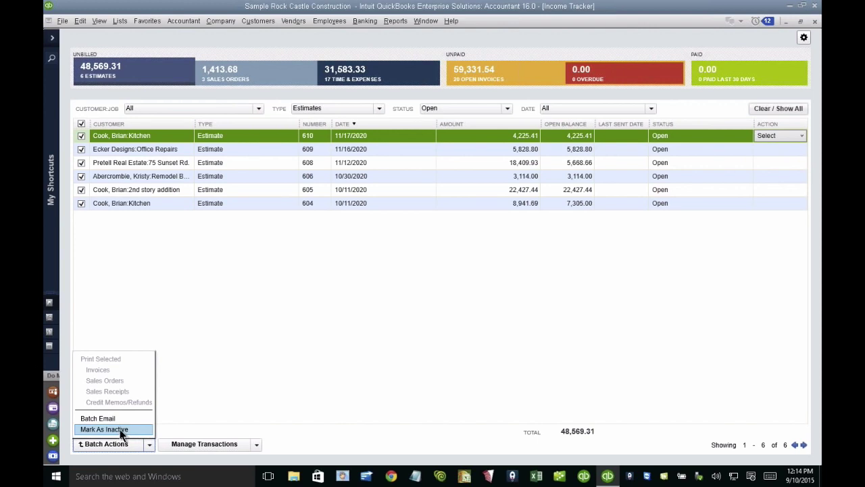
left_click(260, 78)
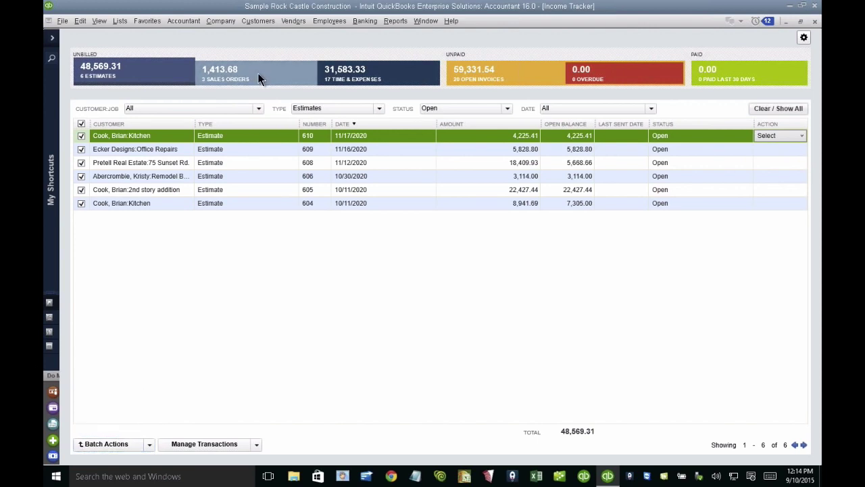
left_click(261, 78)
left_click(149, 443)
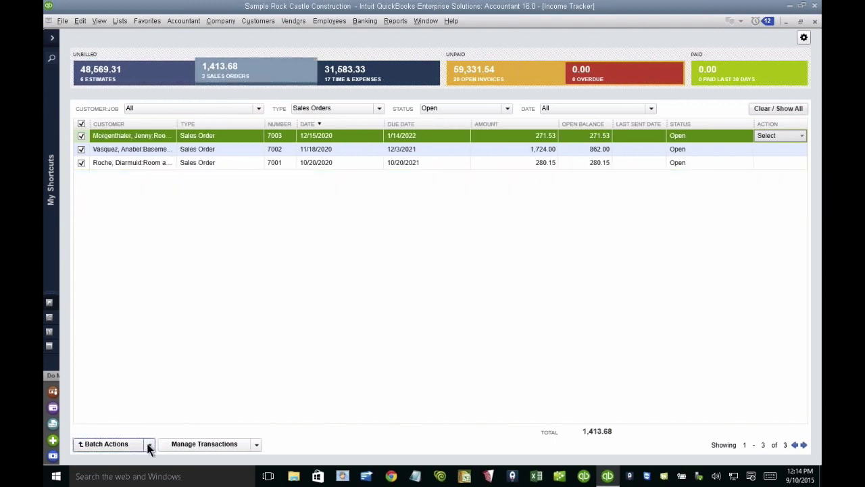
left_click(213, 291)
Step: Review the estimates' batch actions again, including Mark As Inactive, and close the Income Tracker and the Bill Tracker
left_click(128, 68)
left_click(147, 441)
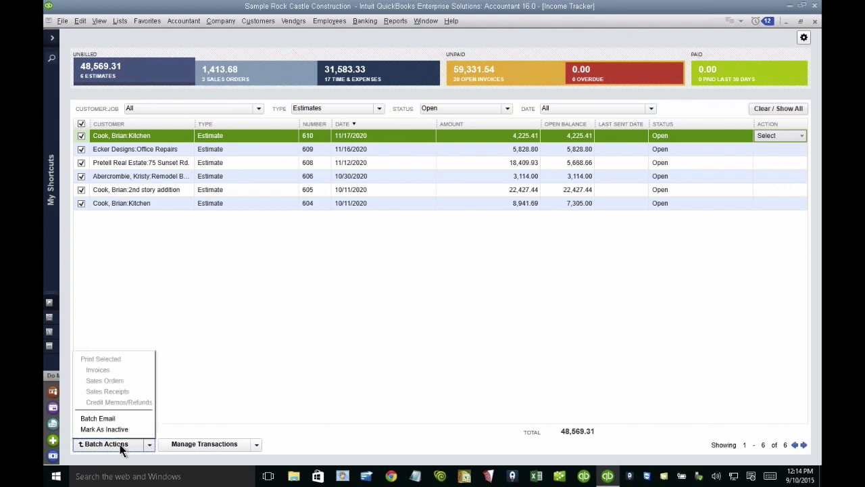
left_click(105, 429)
left_click(816, 25)
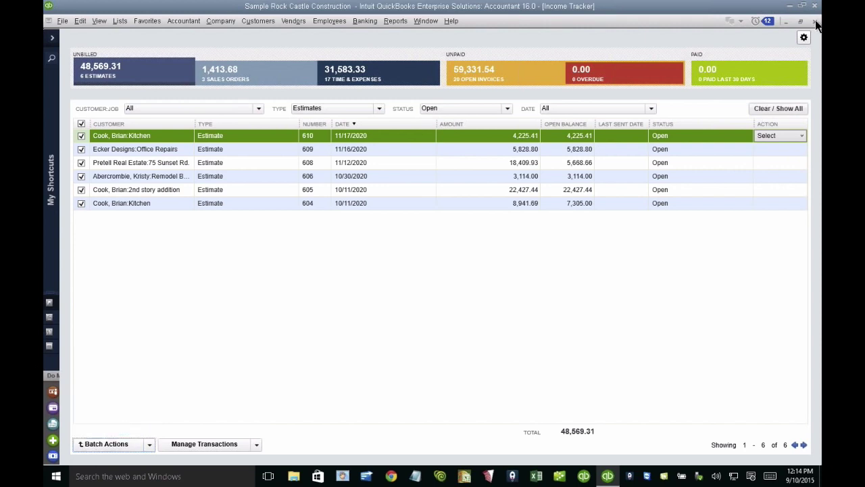
left_click(817, 26)
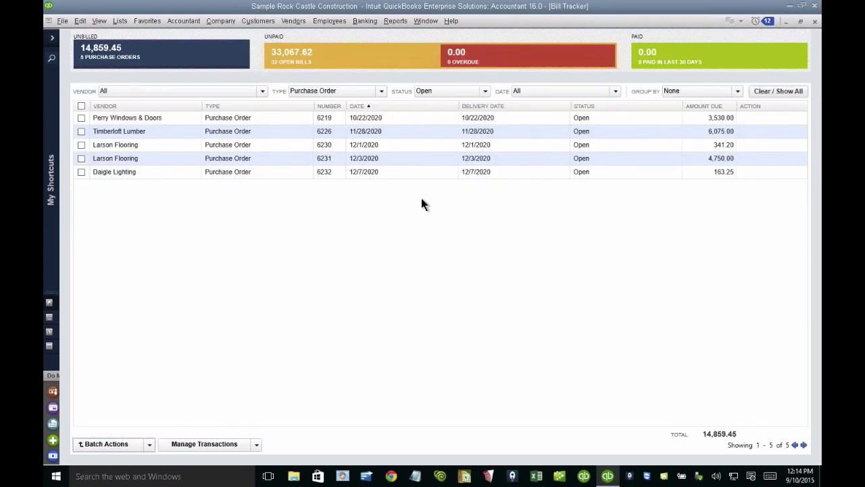
left_click(816, 25)
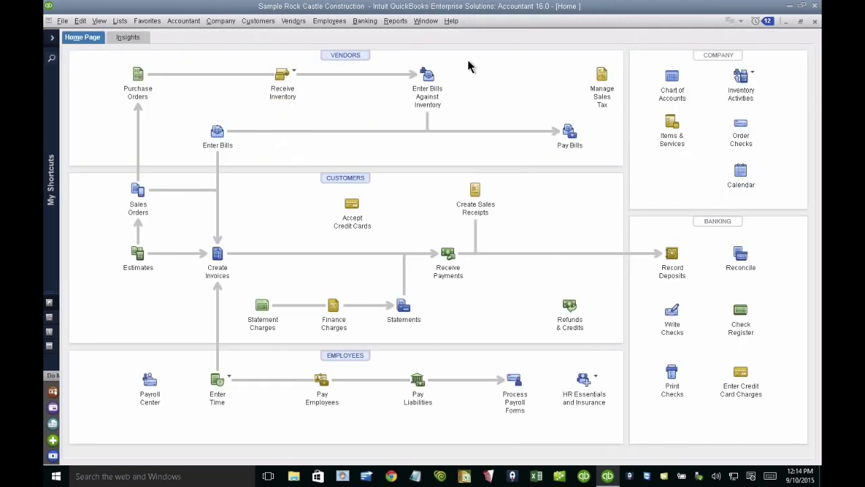
Step: Run the Profit & Loss Standard report with its date range set to This Fiscal Year-to-Last Month
left_click(395, 21)
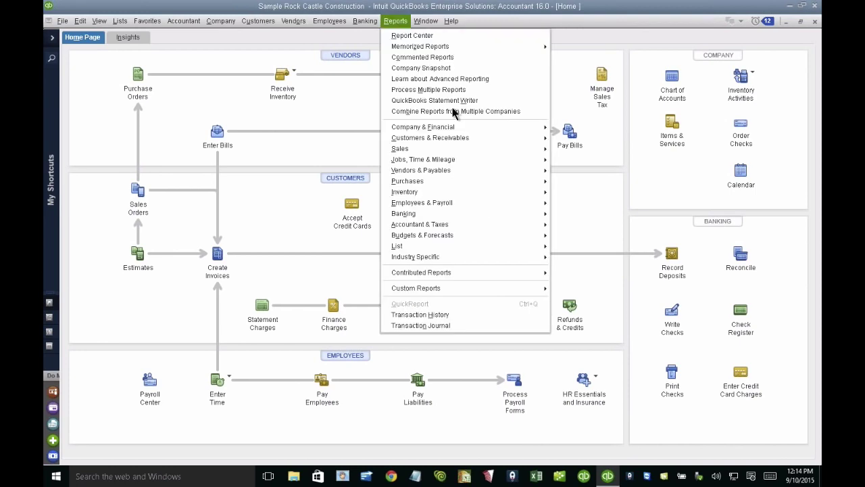
mouse_move(458, 129)
left_click(595, 128)
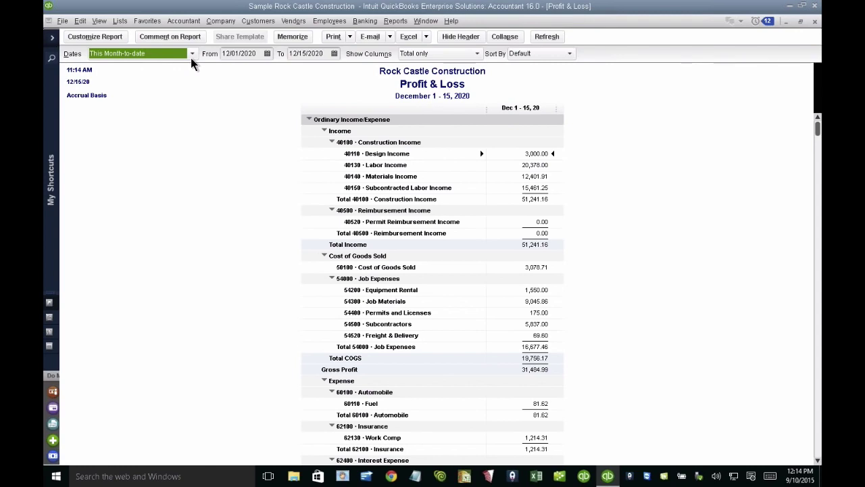
left_click(147, 55)
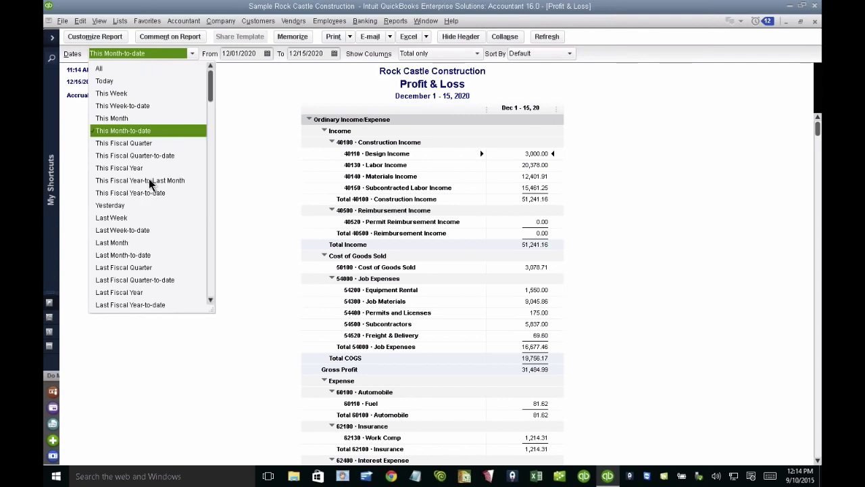
left_click(150, 185)
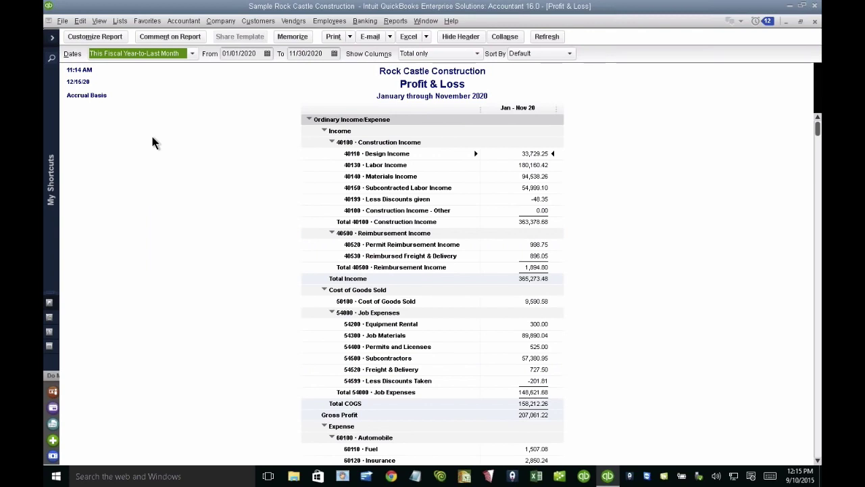
Step: Set the Profit & Loss dates to This Fiscal Year-to-date, change the end date to 11/30/2020, and refresh the report
left_click(135, 50)
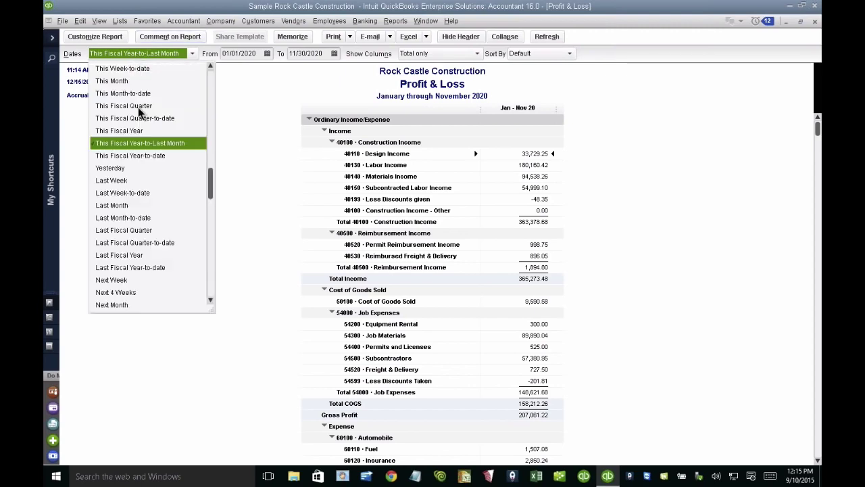
left_click(135, 155)
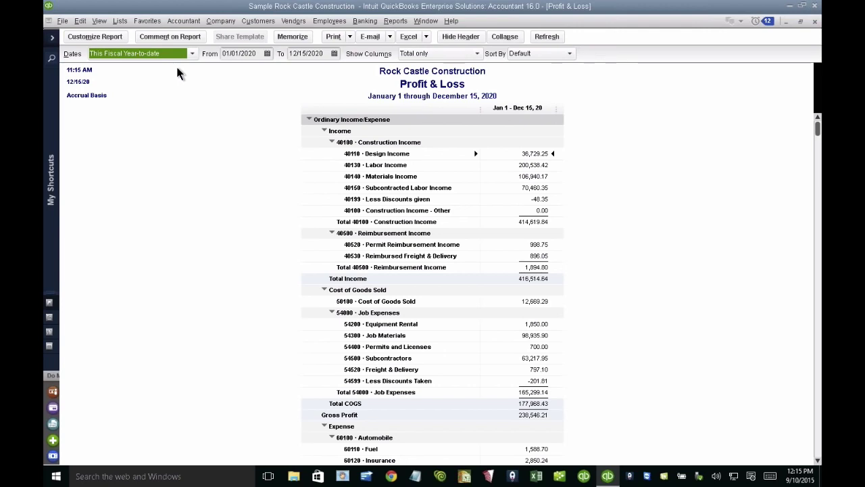
left_click(185, 54)
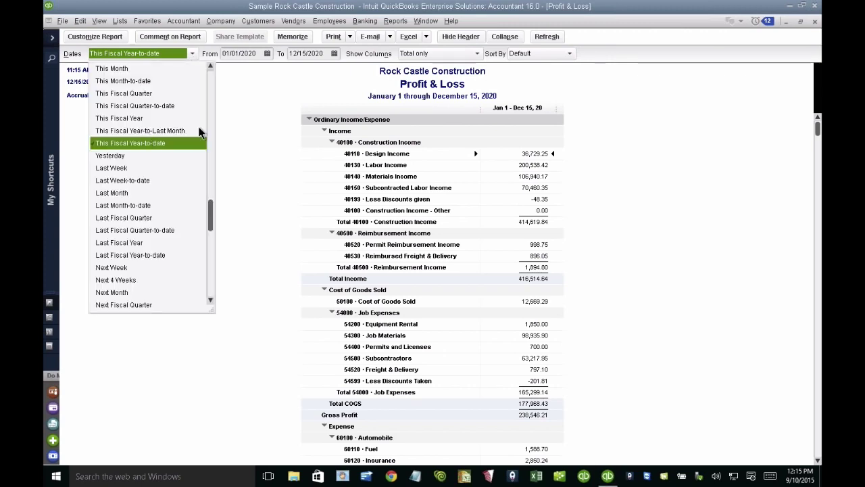
left_click(333, 53)
left_click(299, 72)
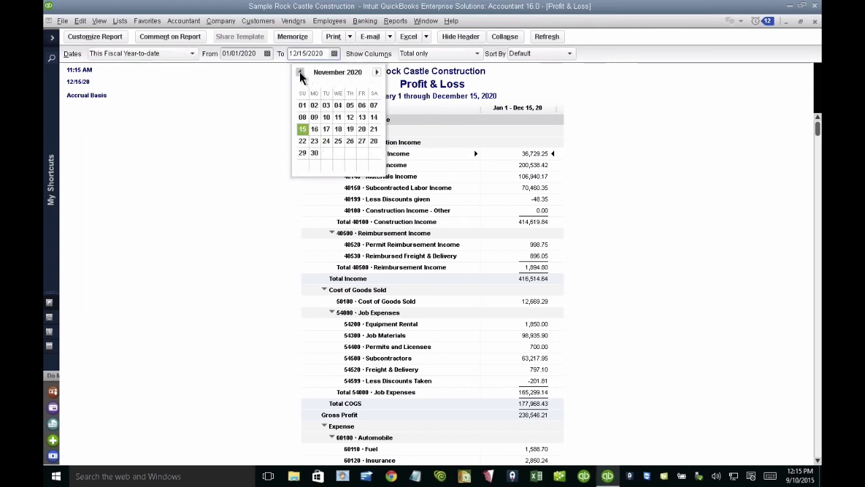
left_click(315, 152)
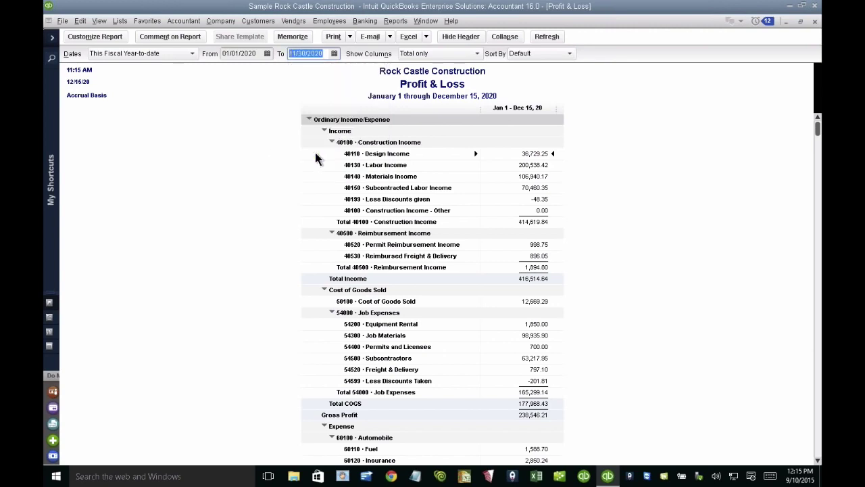
left_click(539, 42)
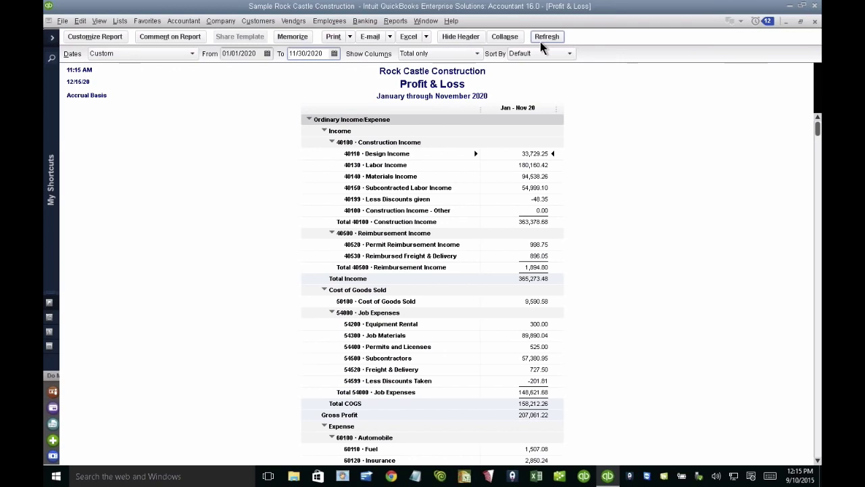
Step: Set the Profit & Loss report's date range back to This Fiscal Year-to-Last Month
left_click(142, 54)
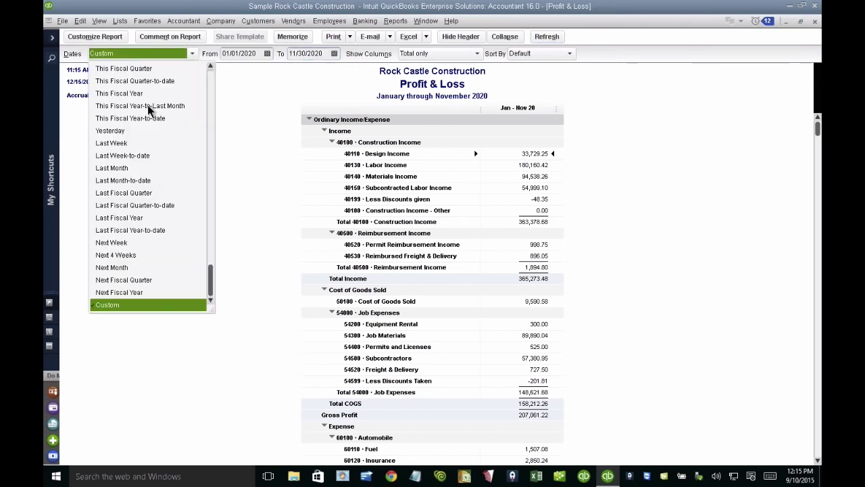
left_click(148, 106)
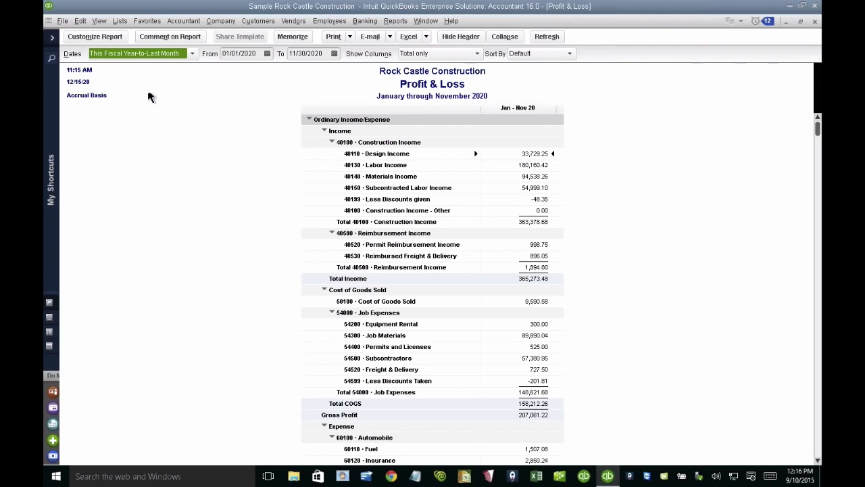
left_click(137, 53)
left_click(160, 150)
left_click(192, 53)
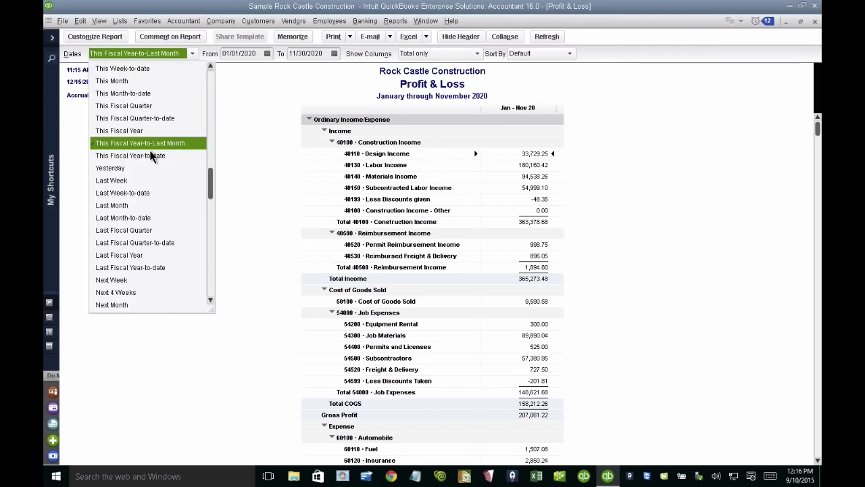
left_click(154, 143)
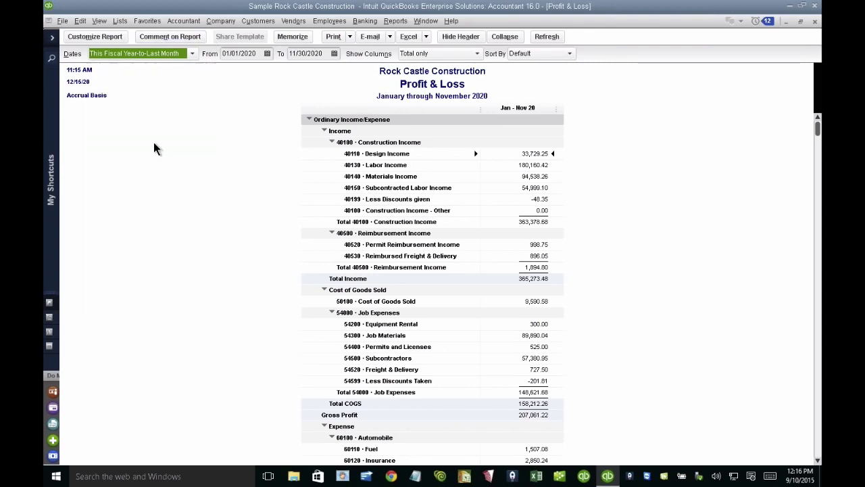
Step: Memorize the report under the name Profit & Loss TFYLM
left_click(292, 36)
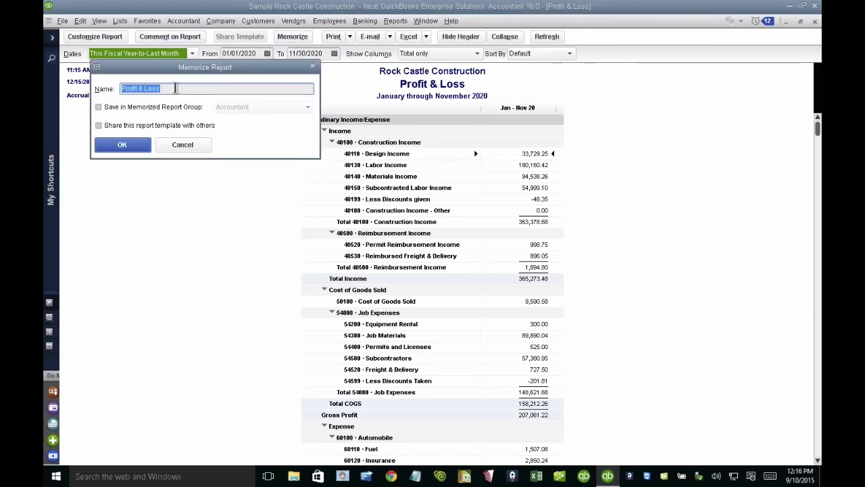
left_click(175, 89)
type("T")
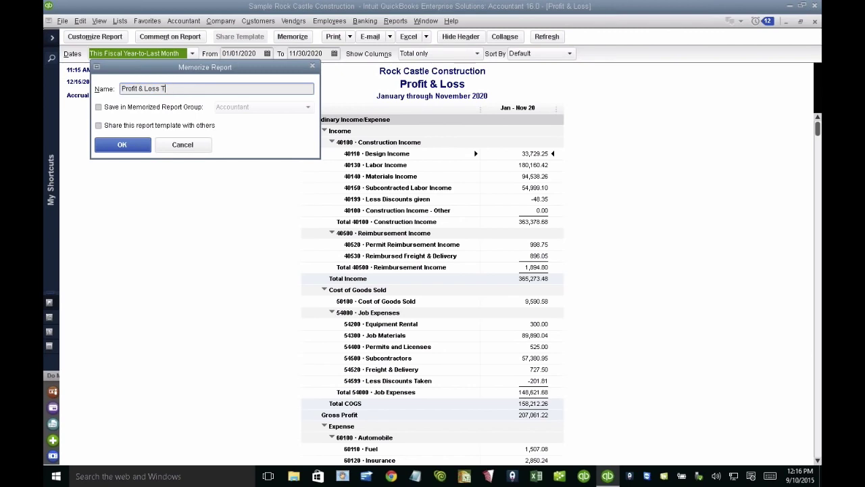
type("FYLM")
double_click(165, 89)
left_click(121, 148)
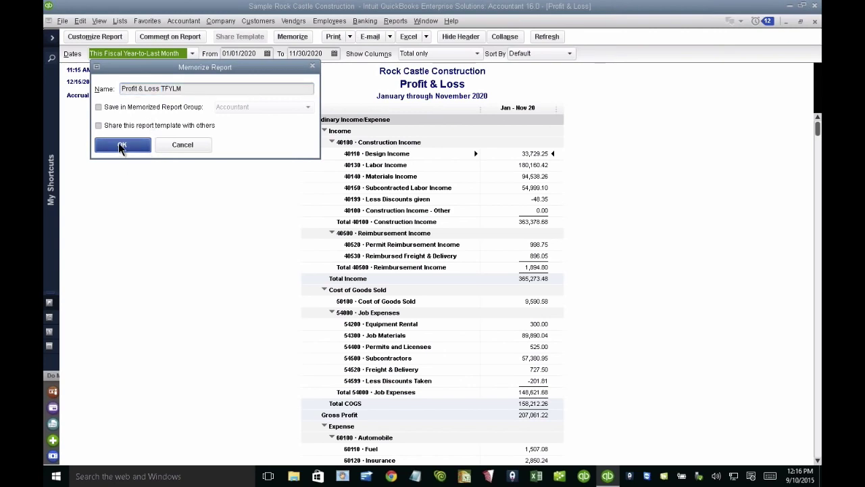
Step: Run the Balance Sheet Standard report with its date range set to This Fiscal Year-to-Last Month
left_click(396, 21)
mouse_move(423, 127)
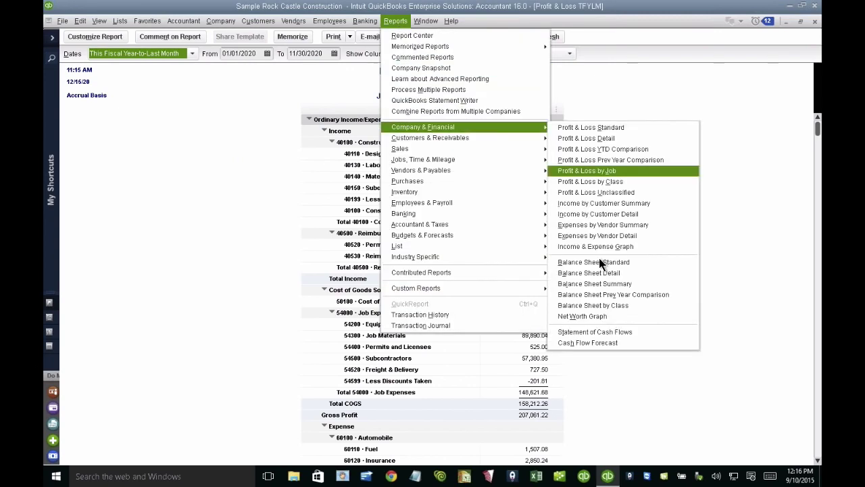
left_click(600, 264)
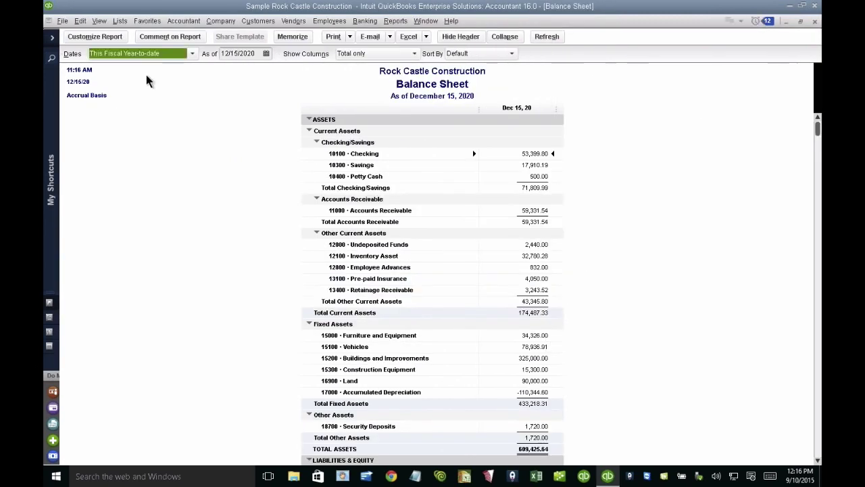
left_click(130, 52)
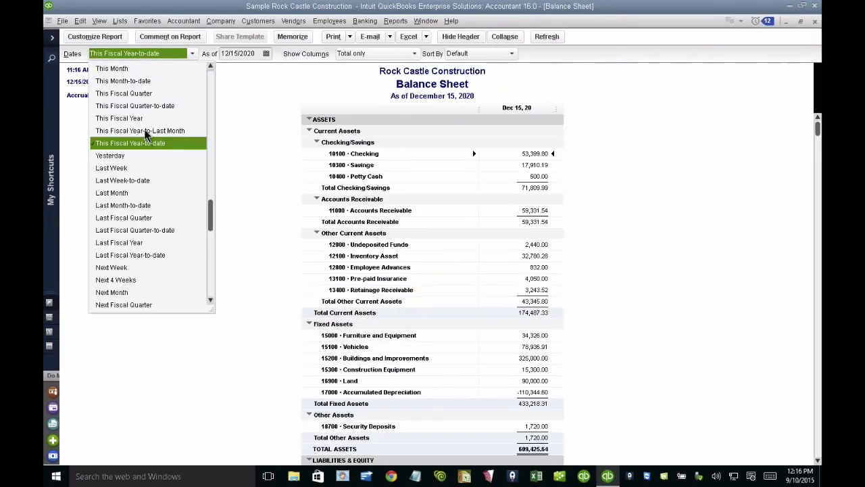
left_click(147, 128)
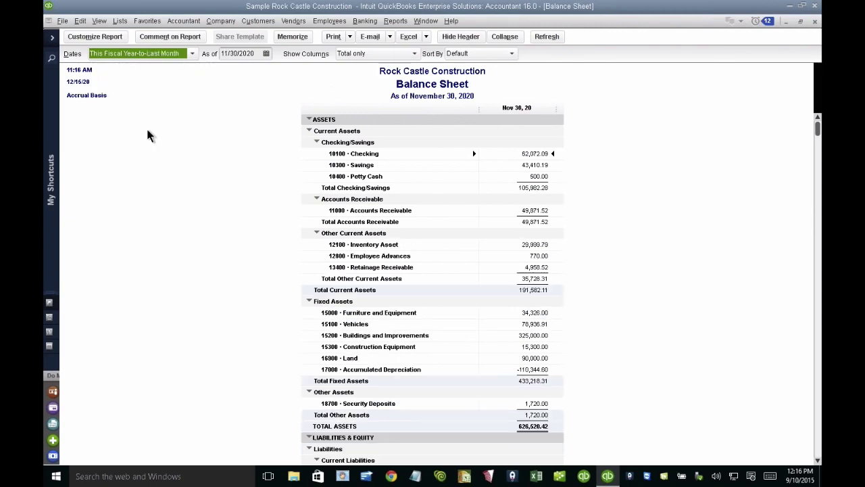
Step: Memorize the balance sheet report under the name Balance Sheet TFYLM
left_click(295, 37)
left_click(209, 88)
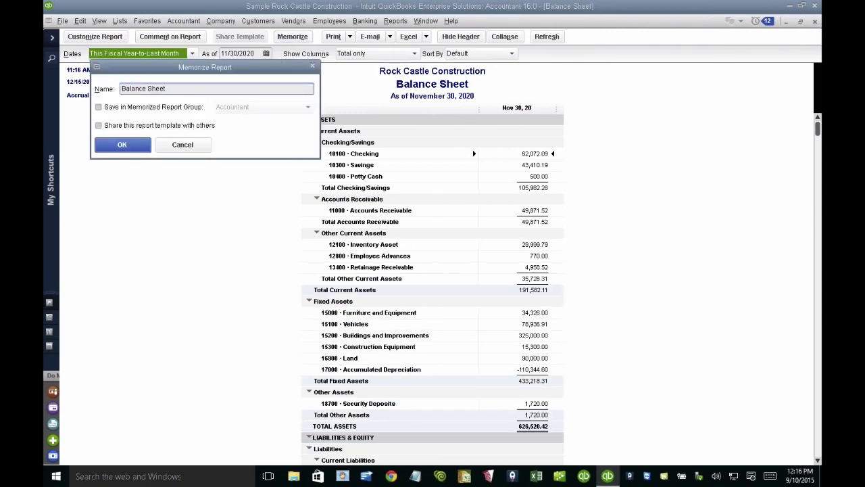
type("TFYLM")
left_click(123, 146)
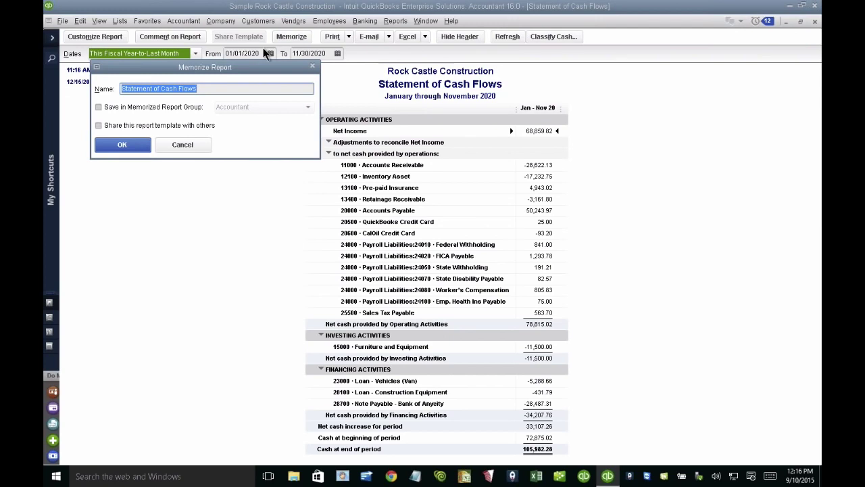
Step: Memorize the Statement of Cash Flows report under the name Cash flow TFYL
type("TFYLM")
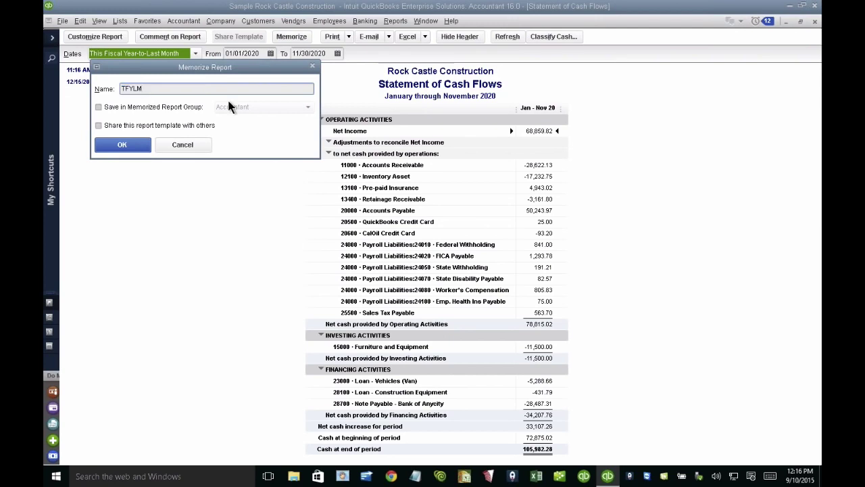
key("BackSpace")
left_click(123, 89)
type("Cash flow")
left_click(129, 143)
Step: Open the memorized report list and create a new report group named FS TFY to LM
left_click(399, 22)
mouse_move(427, 45)
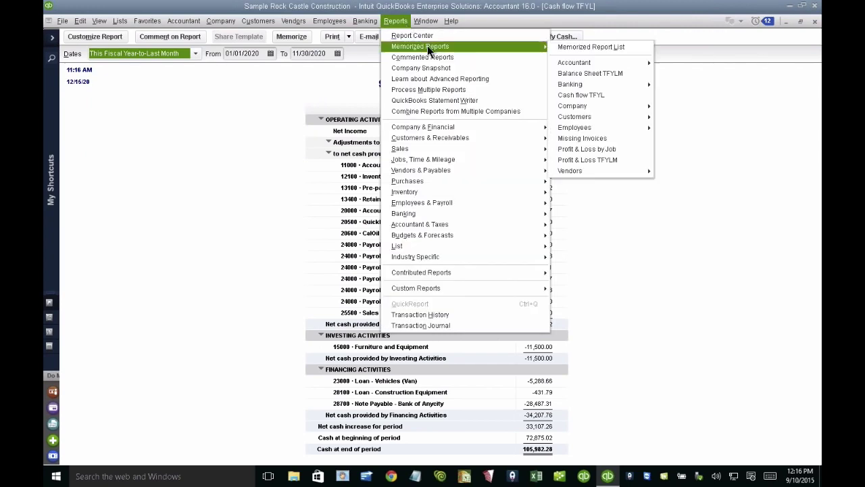
left_click(592, 46)
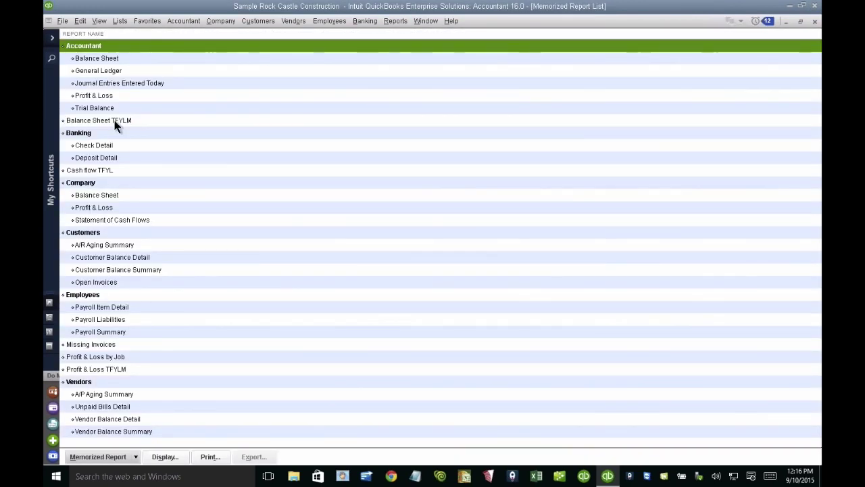
left_click(169, 122)
left_click(98, 456)
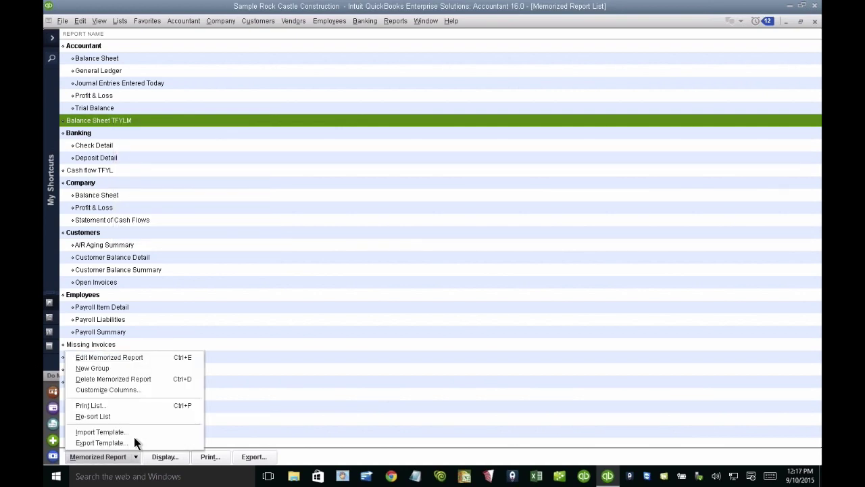
left_click(122, 366)
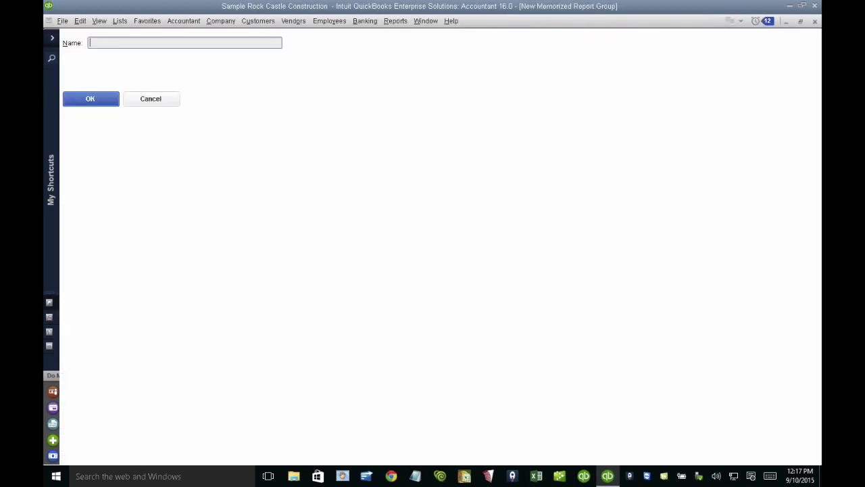
type("FS TFY to LM")
key("Return")
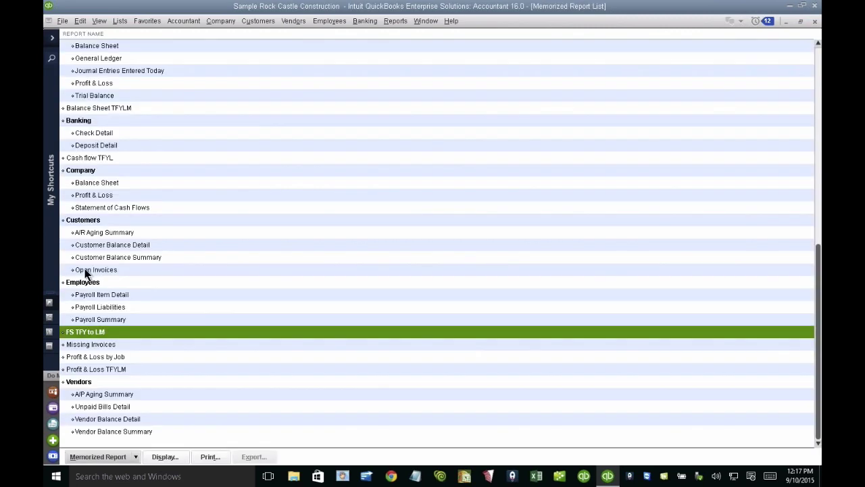
Step: Edit the memorized Profit & Loss TFYLM report to save it in the FS TFY to LM group
right_click(110, 369)
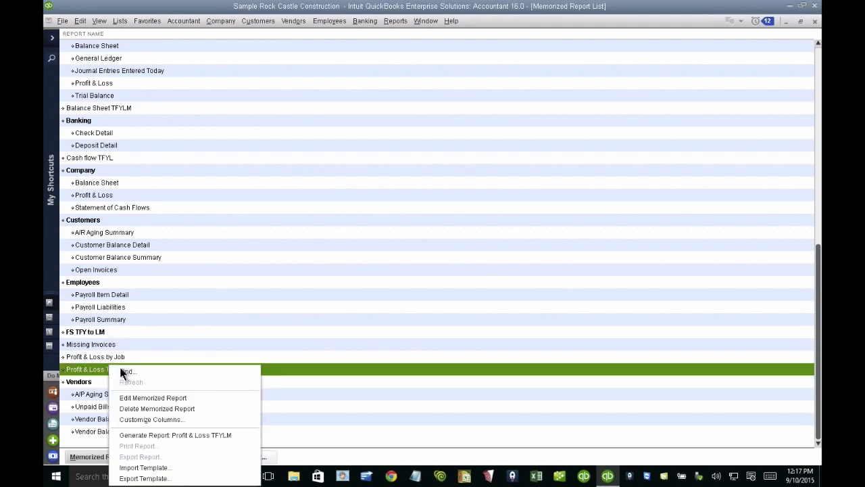
left_click(145, 397)
left_click(106, 62)
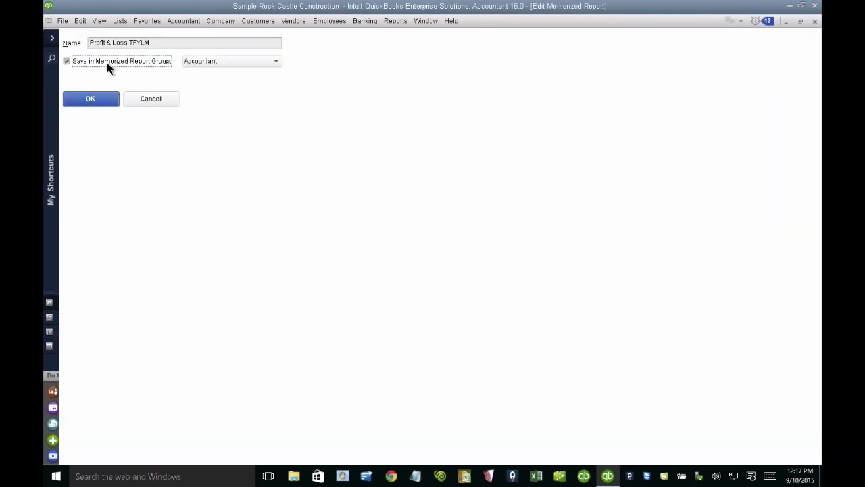
left_click(275, 63)
left_click(210, 138)
left_click(96, 99)
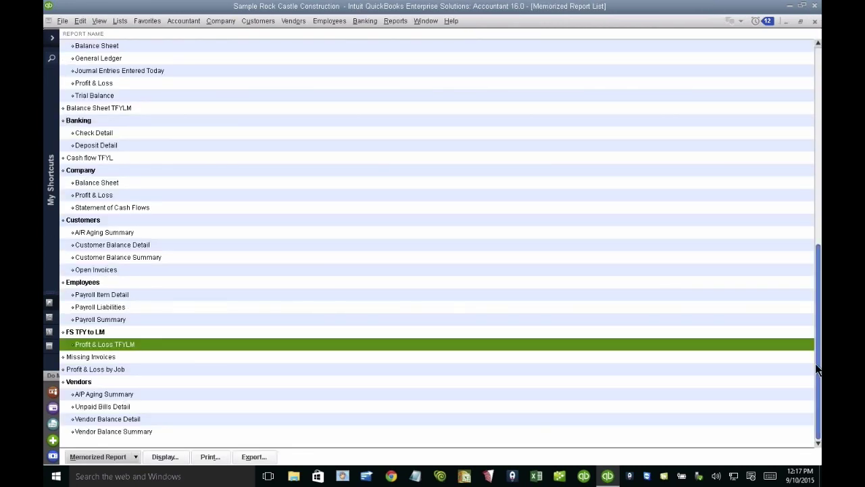
Step: Edit the memorized Balance Sheet TFYLM report to save it in the FS TFY to LM group
left_click(816, 235)
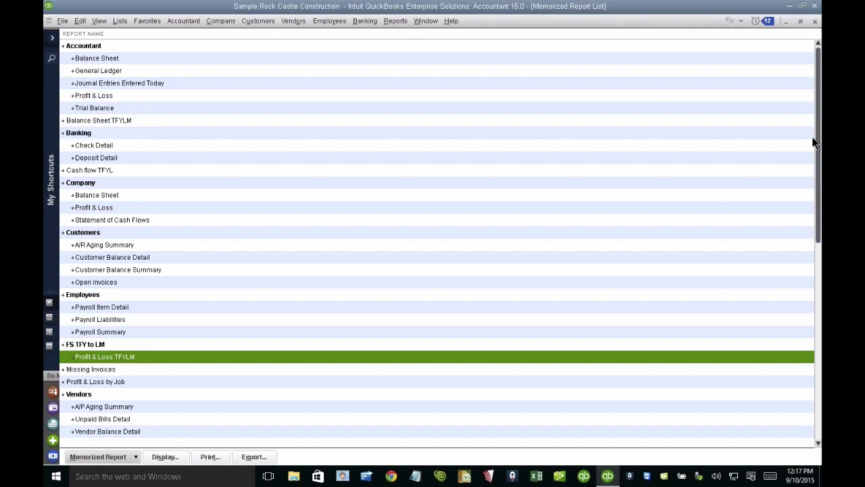
right_click(119, 127)
left_click(156, 156)
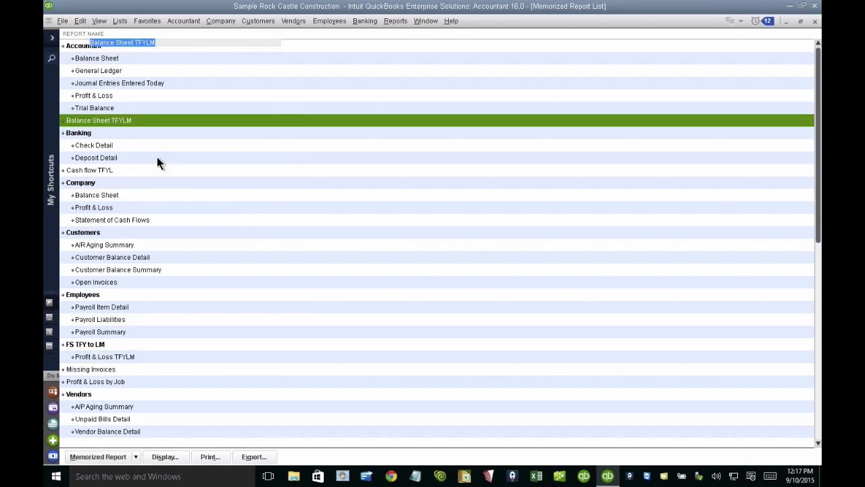
left_click(67, 61)
left_click(282, 60)
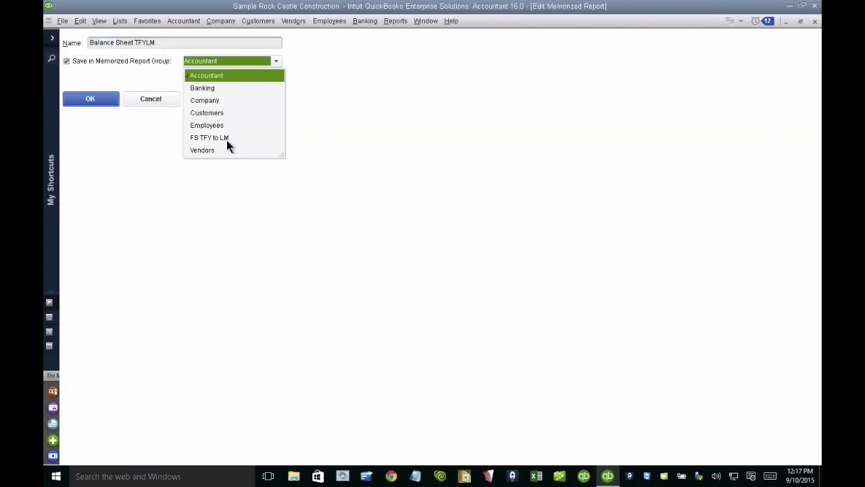
left_click(226, 138)
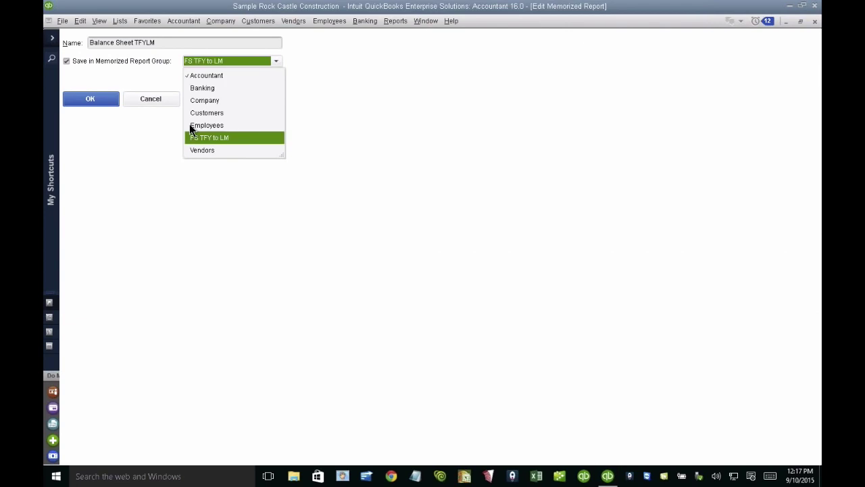
left_click(92, 98)
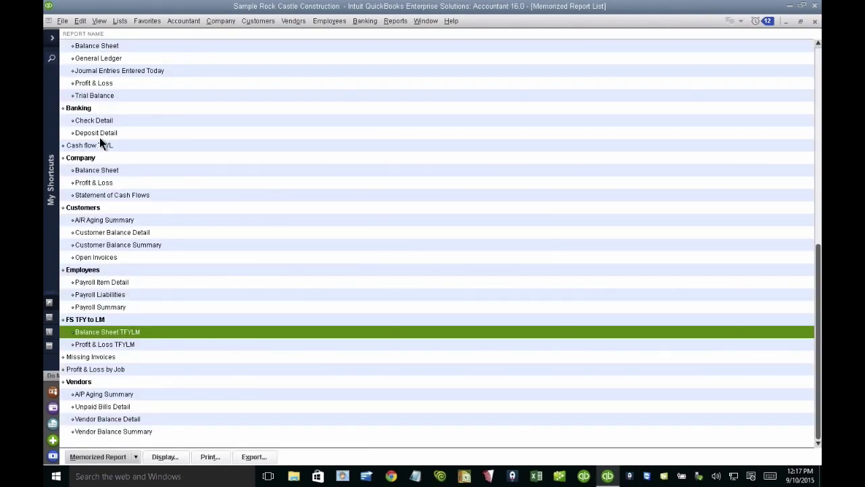
Step: Edit the memorized Cash flow TFYL report to save it in the FS TFY to LM group
left_click(99, 138)
right_click(100, 145)
left_click(141, 177)
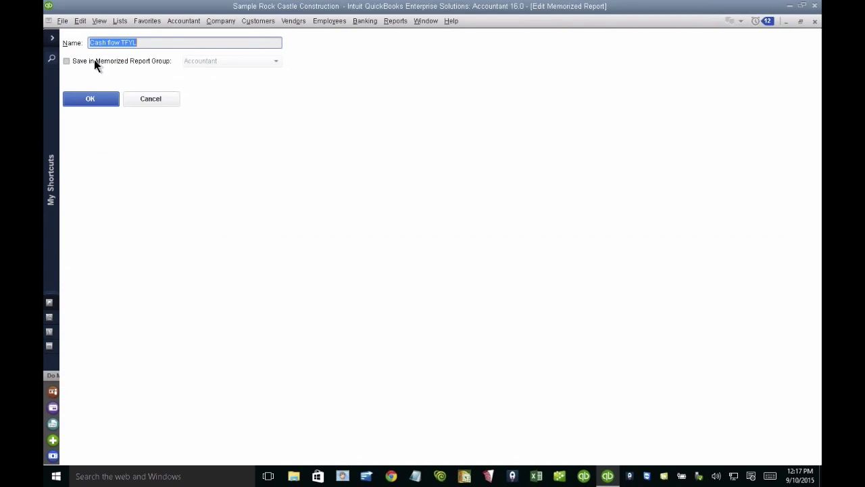
left_click(94, 60)
left_click(242, 60)
left_click(197, 137)
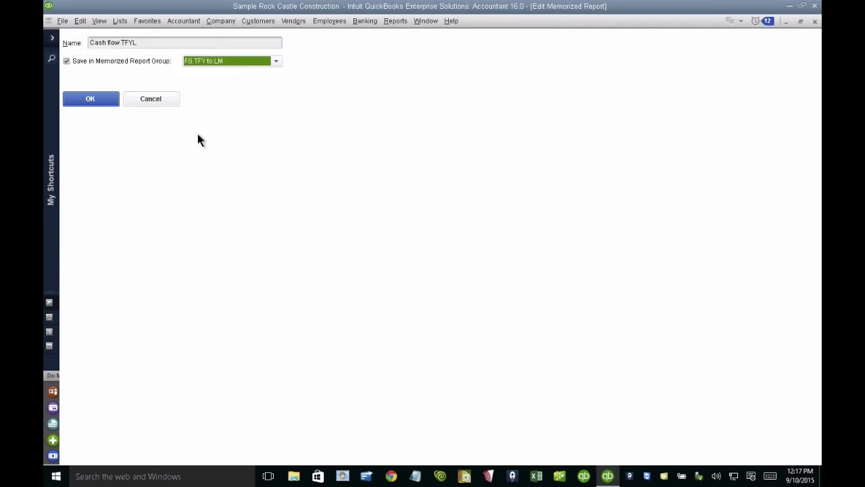
left_click(80, 98)
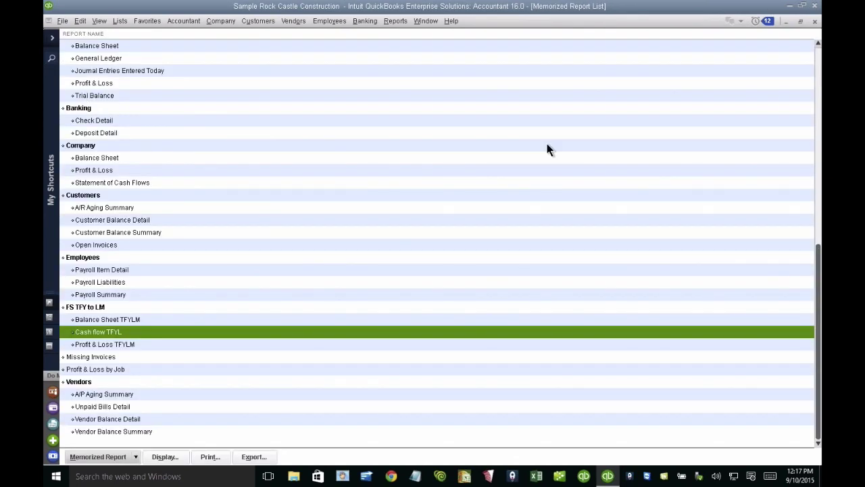
Step: View the FS TFY to LM group in Process Multiple Reports and close the dialog without processing any reports
key("Return")
left_click(395, 20)
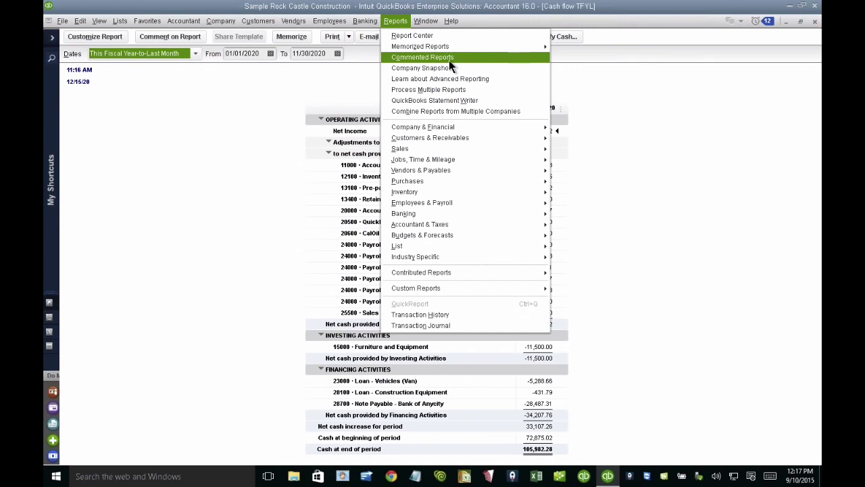
left_click(470, 89)
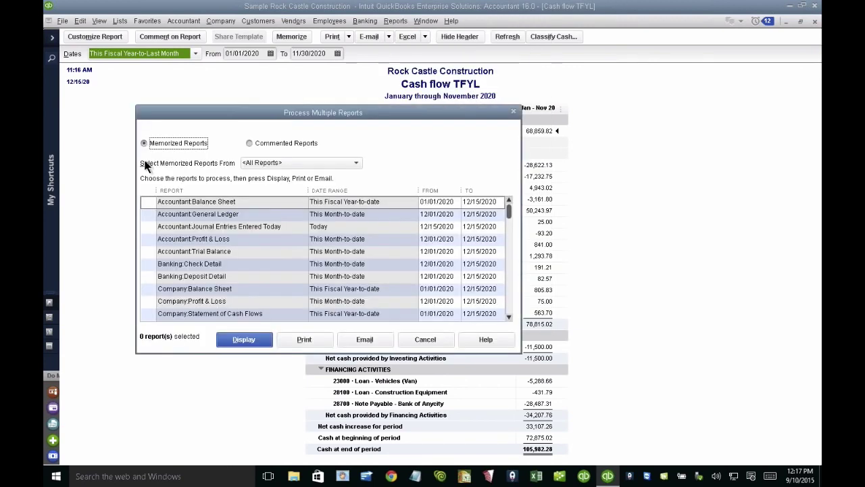
left_click(287, 162)
left_click(273, 263)
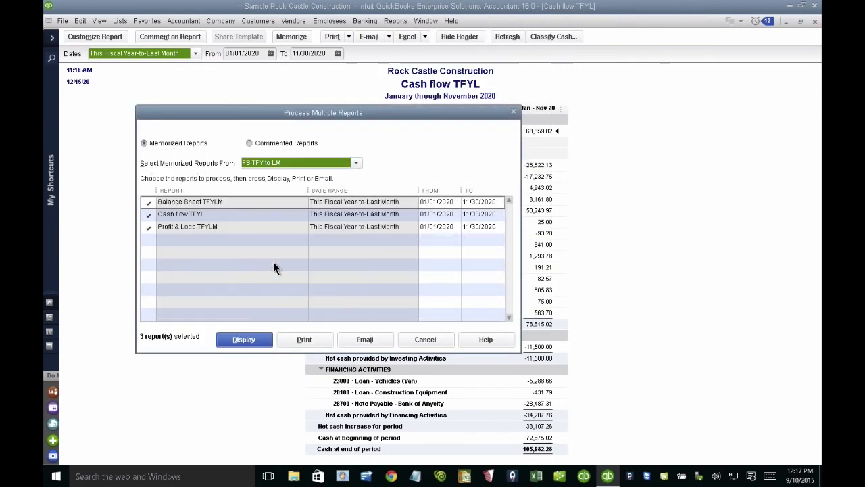
left_click(380, 202)
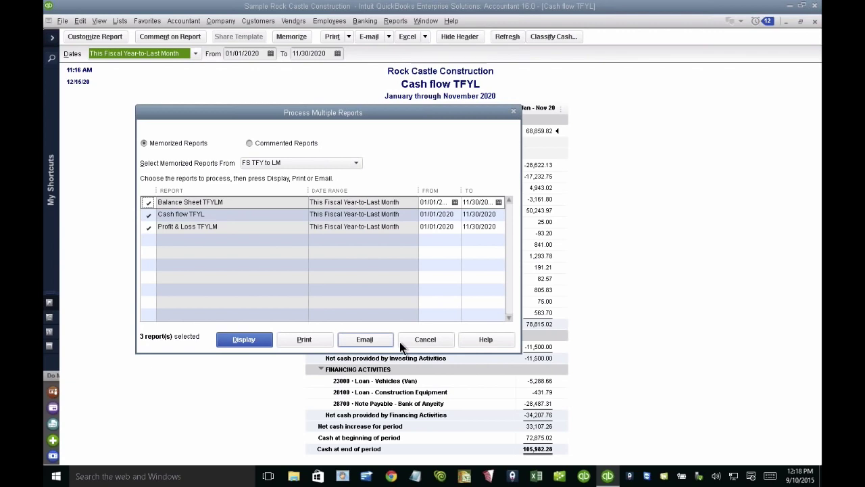
left_click(421, 338)
Step: Close the open Cash flow TFYL, Balance Sheet TFYLM and Profit & Loss TFYLM reports
left_click(815, 24)
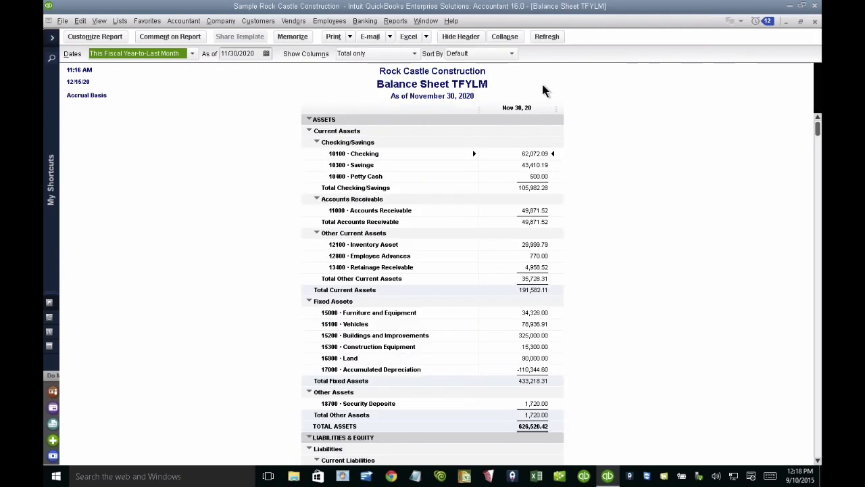
left_click(815, 24)
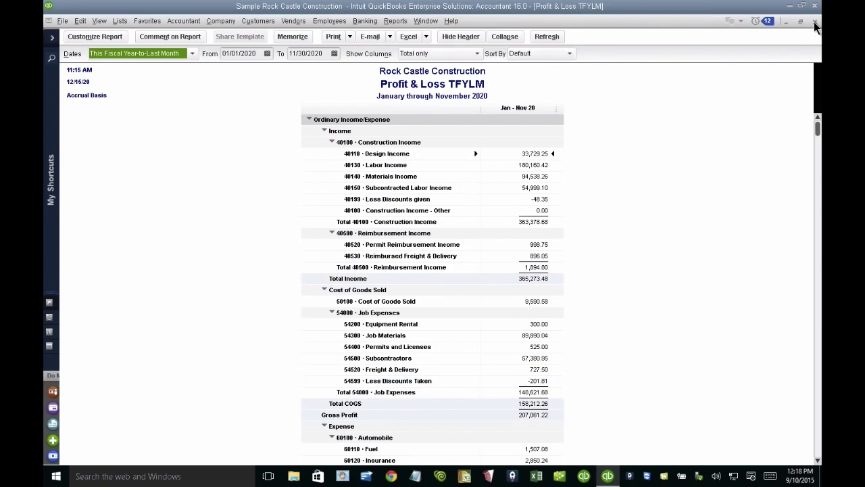
left_click(815, 24)
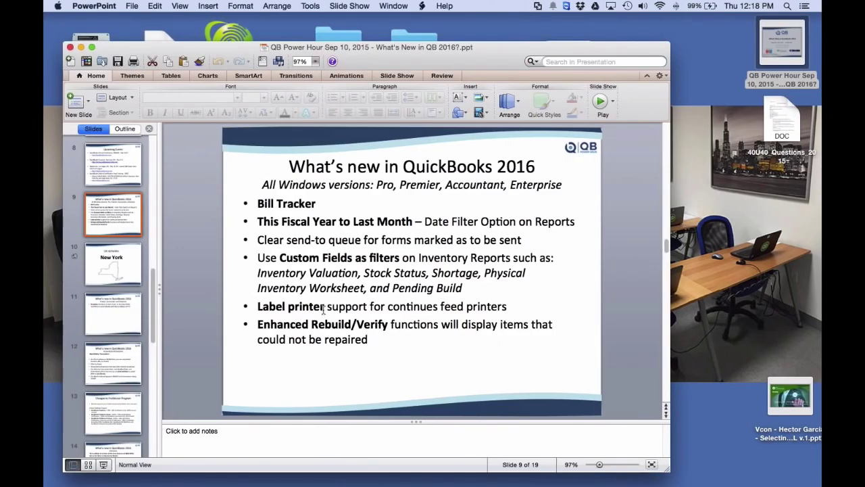
Step: Switch from the presentation to QuickBooks and save invoice 1098 with Email Later selected, skipping the spelling check
left_click(324, 308)
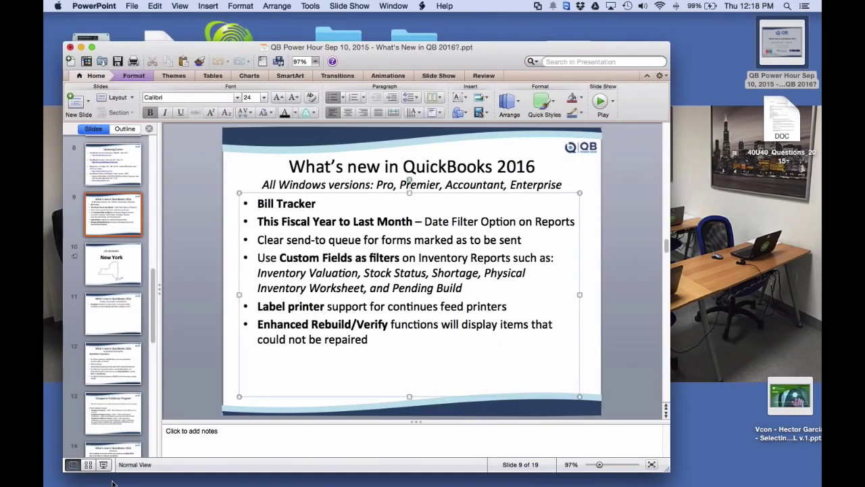
left_click(103, 465)
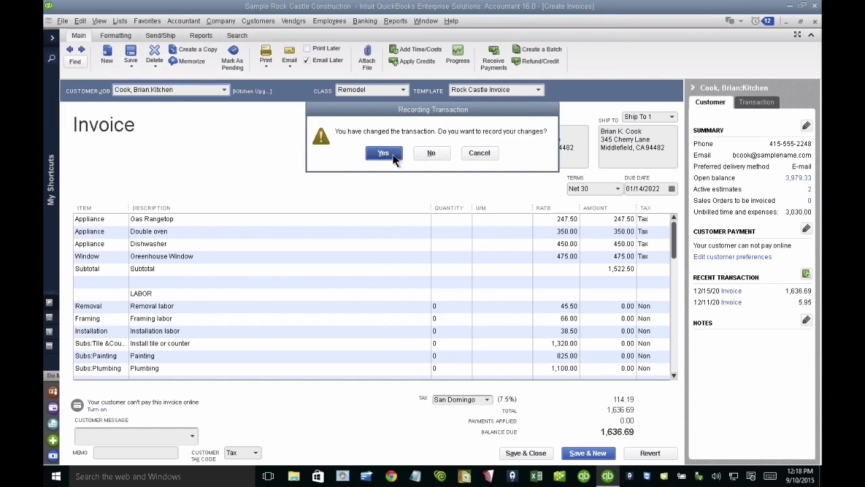
left_click(384, 153)
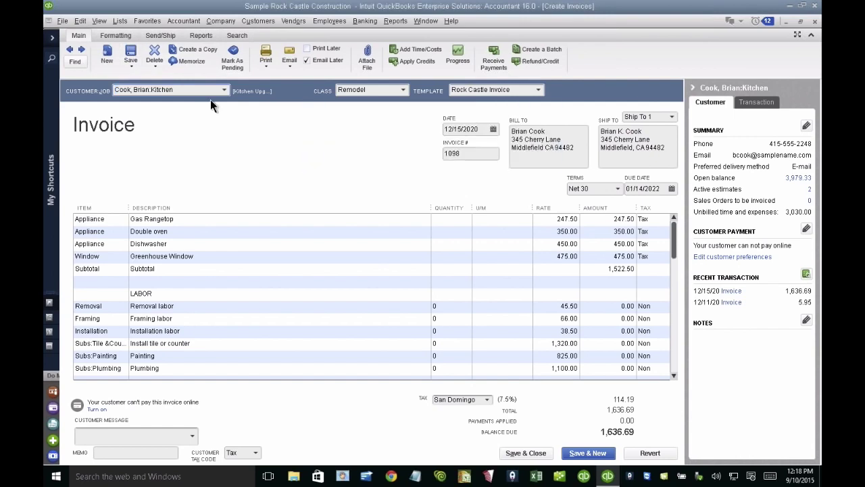
left_click(511, 314)
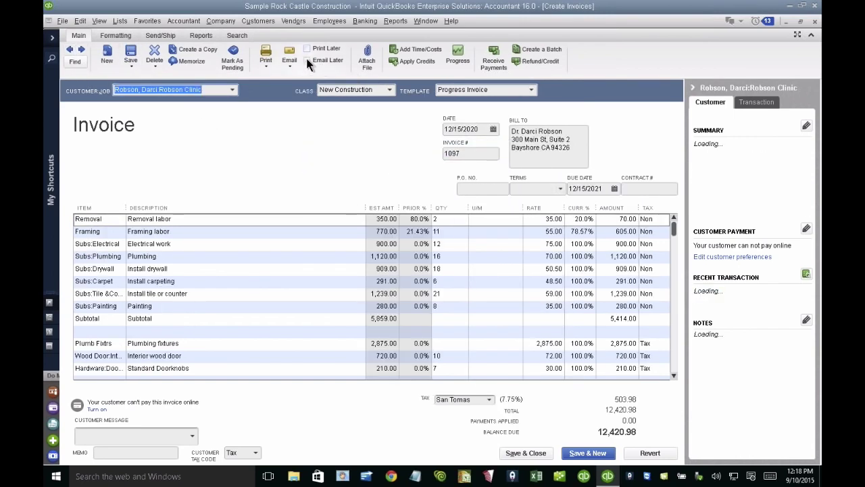
Step: Mark invoices 1097 and 1096 for emailing later, save both without spelling corrections and close the invoice window
left_click(70, 49)
left_click(131, 56)
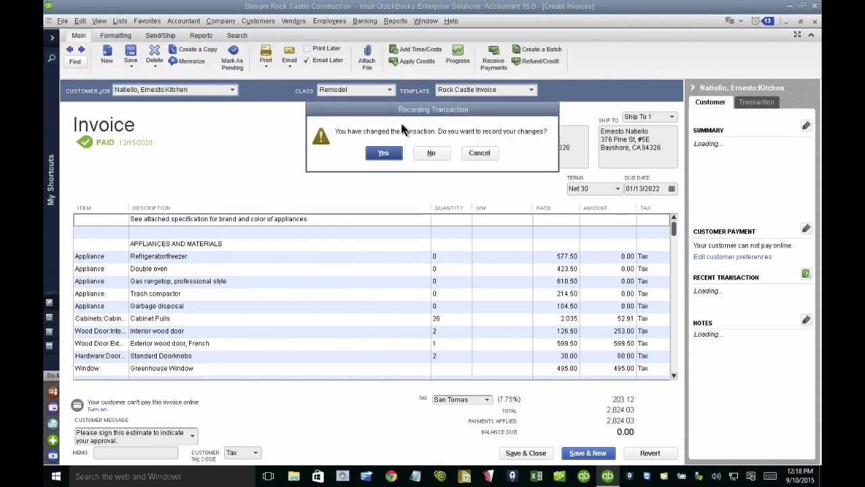
left_click(384, 153)
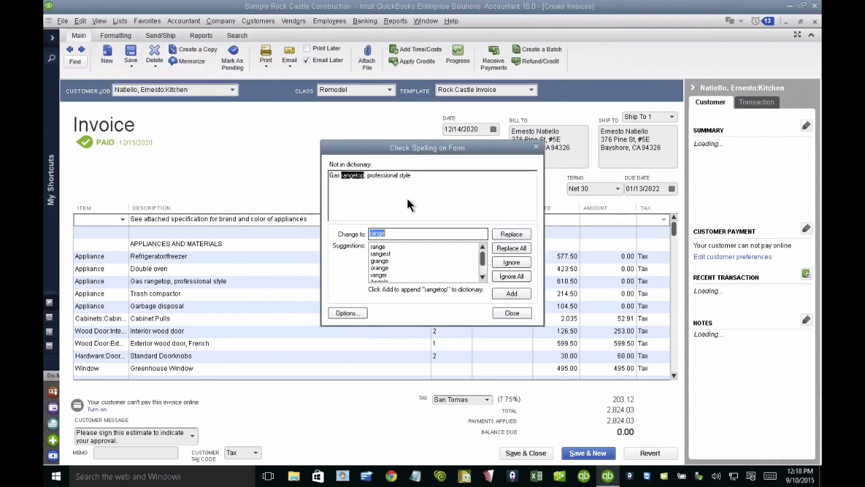
left_click(512, 312)
key("Escape")
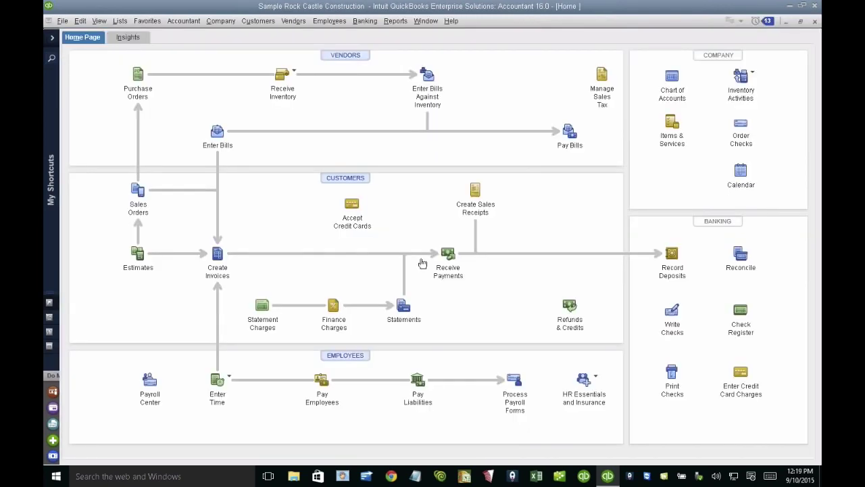
Step: Remove invoices 1096, 1098 and 1097 from the Forms To Send queue without sending them, and close the queue
left_click(63, 22)
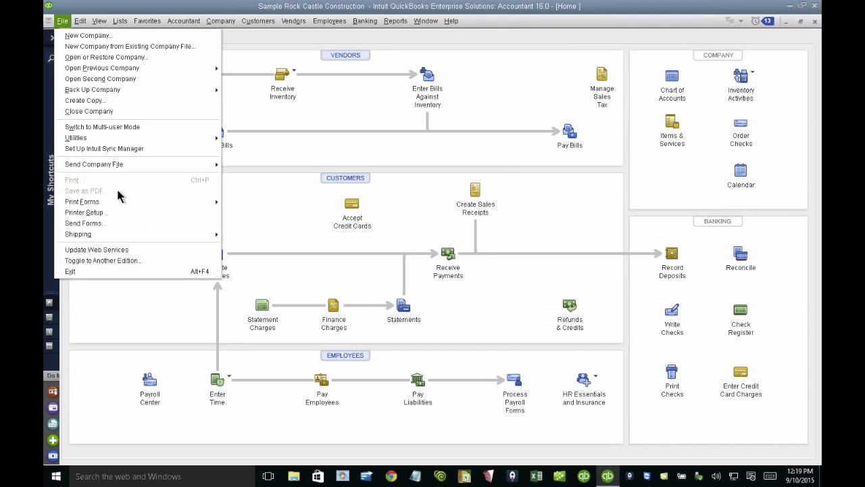
left_click(137, 226)
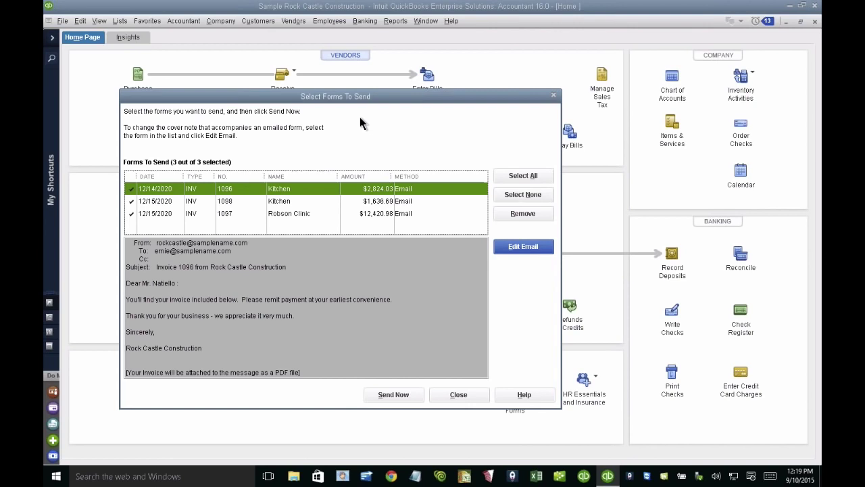
left_click_drag(353, 95, 357, 44)
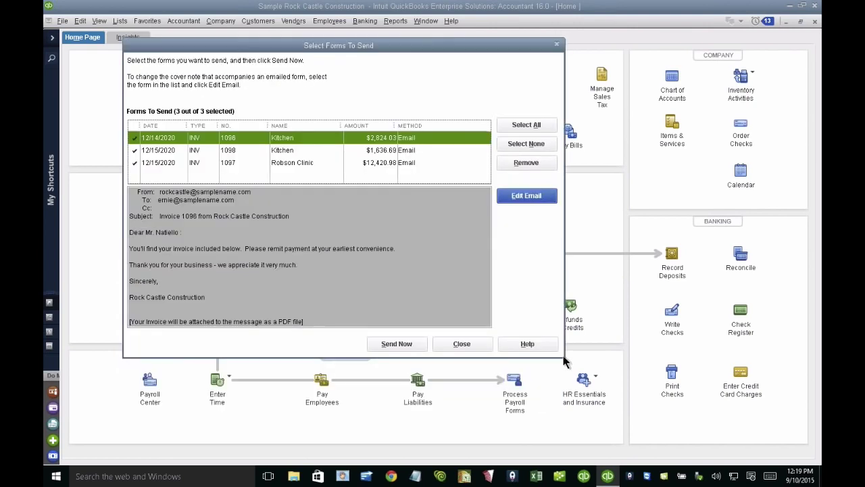
left_click(279, 162)
left_click(304, 138)
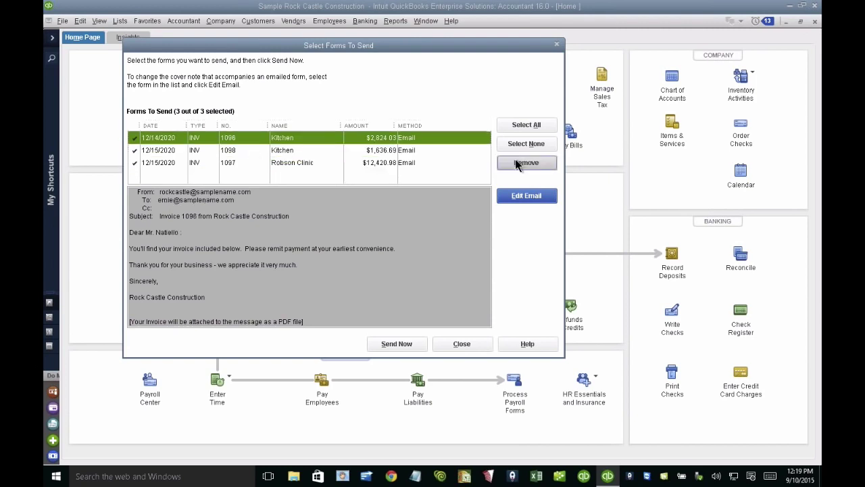
left_click(515, 163)
key("Return")
left_click(515, 162)
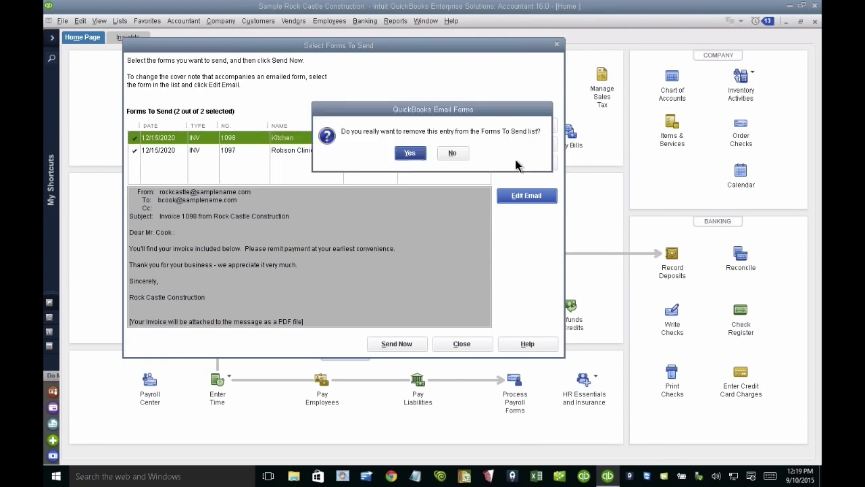
left_click(410, 153)
key("Return")
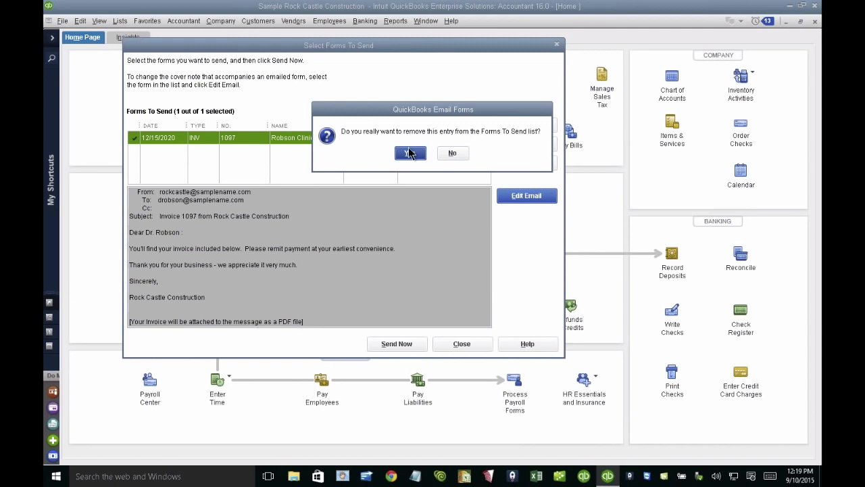
left_click(409, 153)
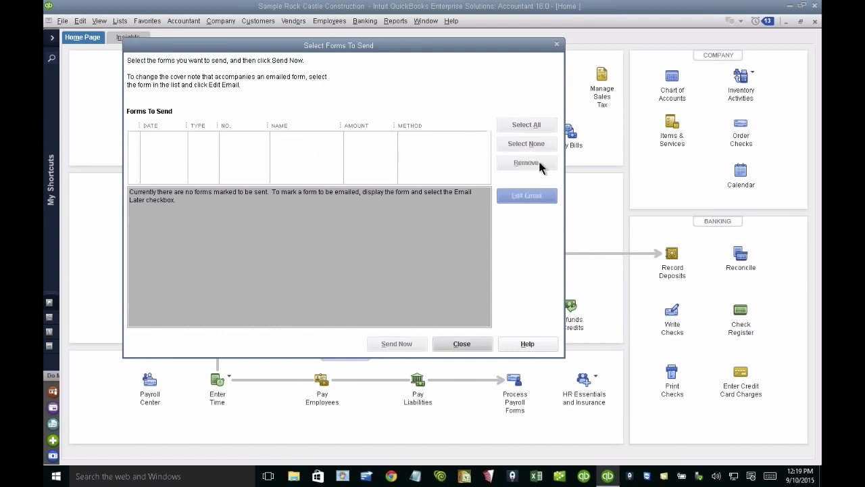
left_click(459, 344)
Step: Check the list of invoices waiting to be printed for the Accounts Receivable account and close it
left_click(62, 21)
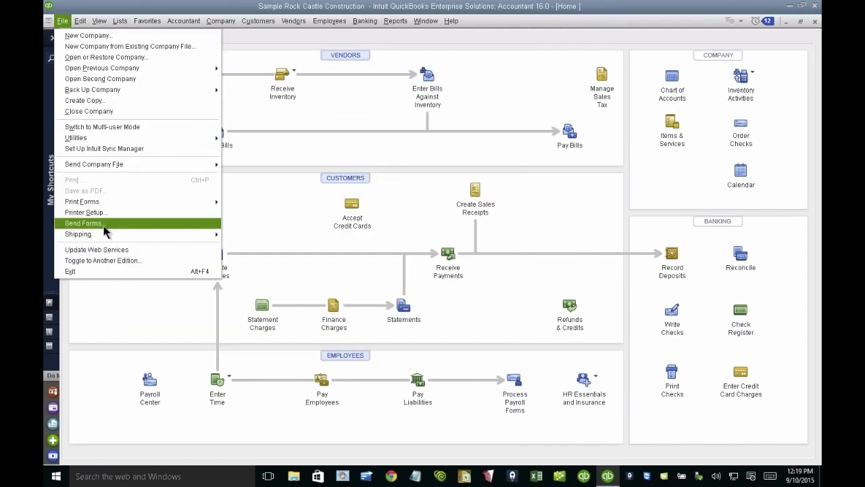
mouse_move(110, 204)
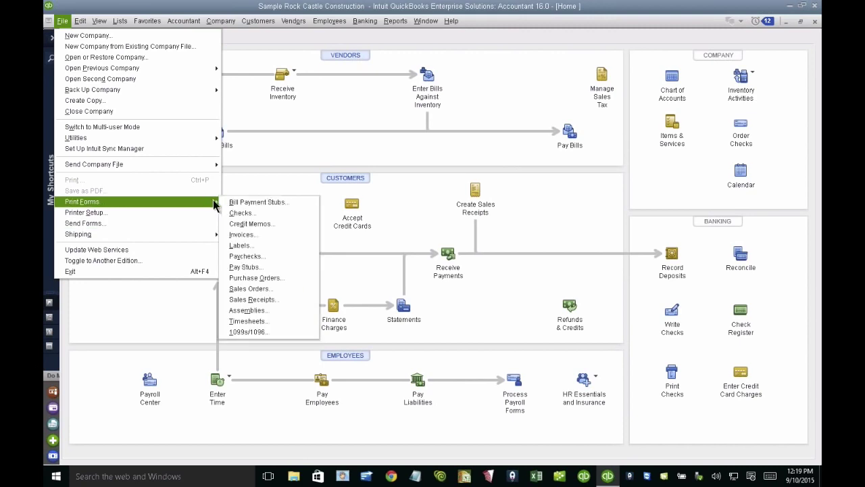
left_click(259, 234)
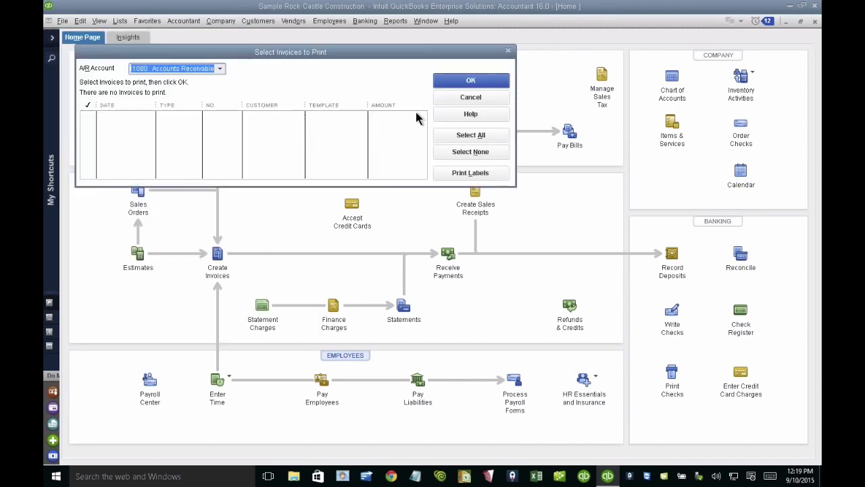
left_click(507, 51)
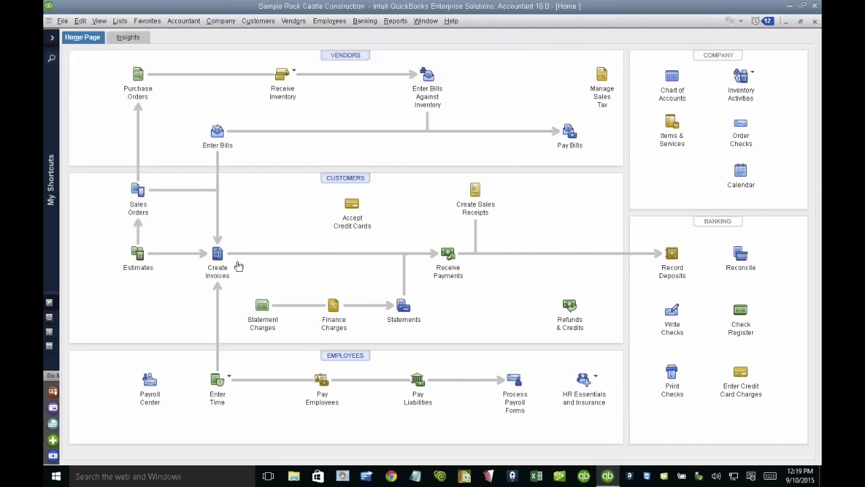
Step: Mark invoices 1098 and 1097 for printing later, save both without spelling corrections and close the invoice window
left_click(214, 260)
left_click(69, 49)
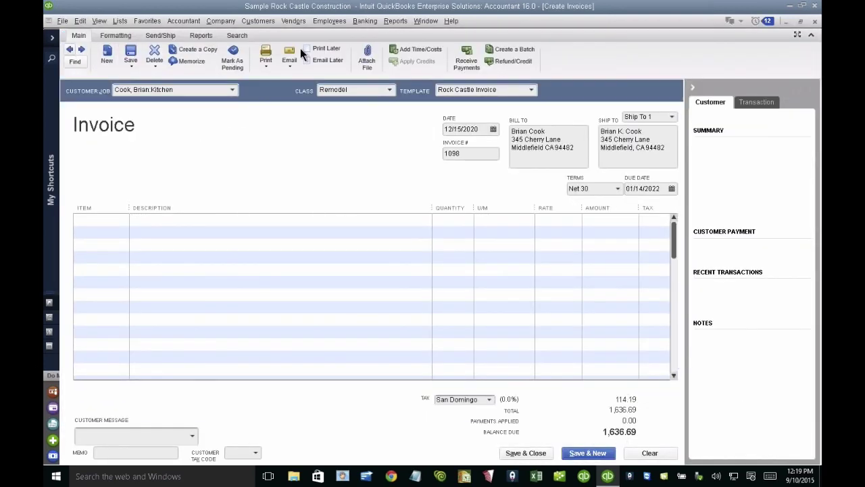
left_click(308, 49)
left_click(193, 49)
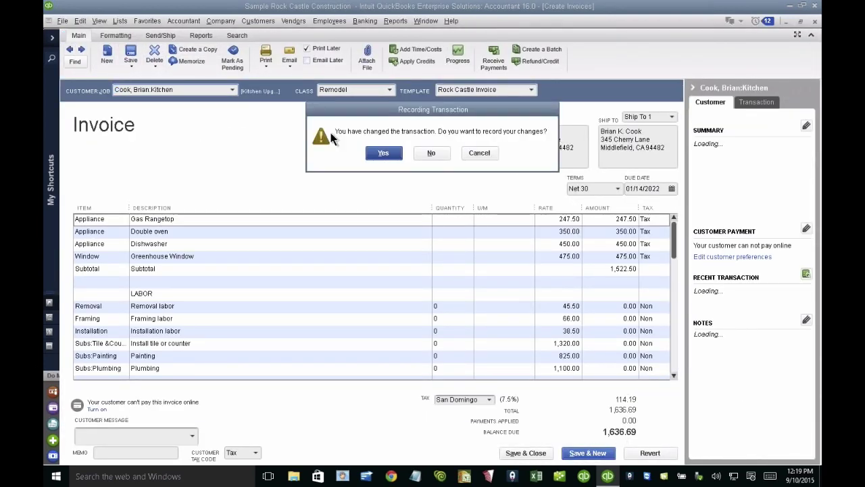
left_click(383, 153)
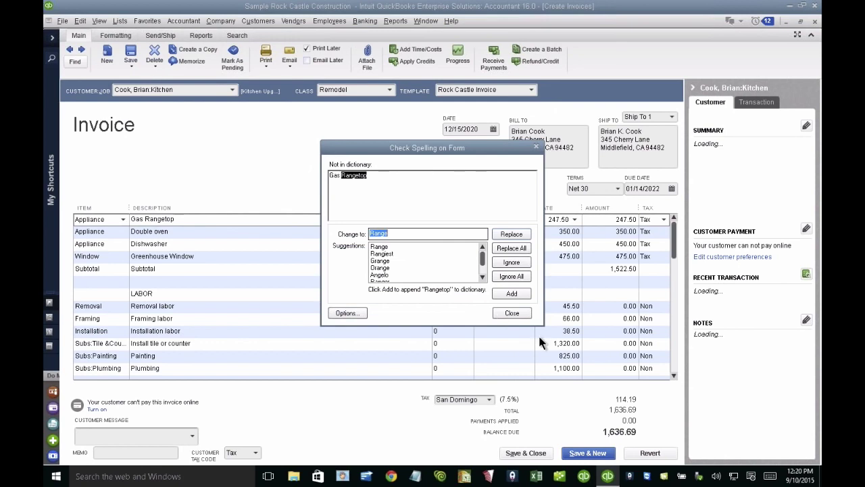
left_click(517, 313)
left_click(69, 49)
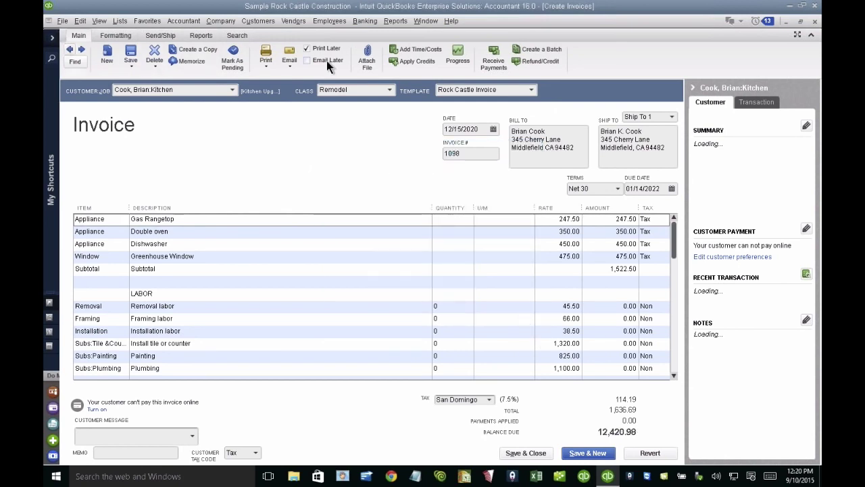
left_click(520, 452)
left_click(384, 153)
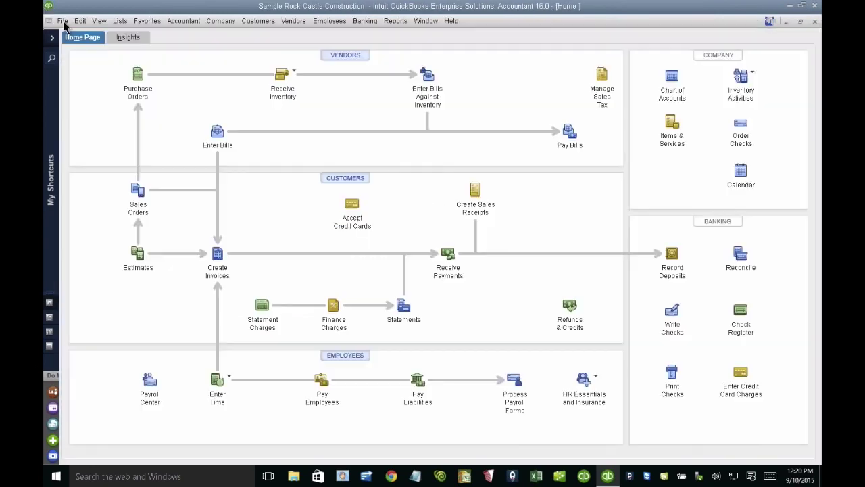
Step: Review invoices 1097 and 1098 in the Select Invoices to Print list and cancel without printing
left_click(62, 21)
mouse_move(131, 201)
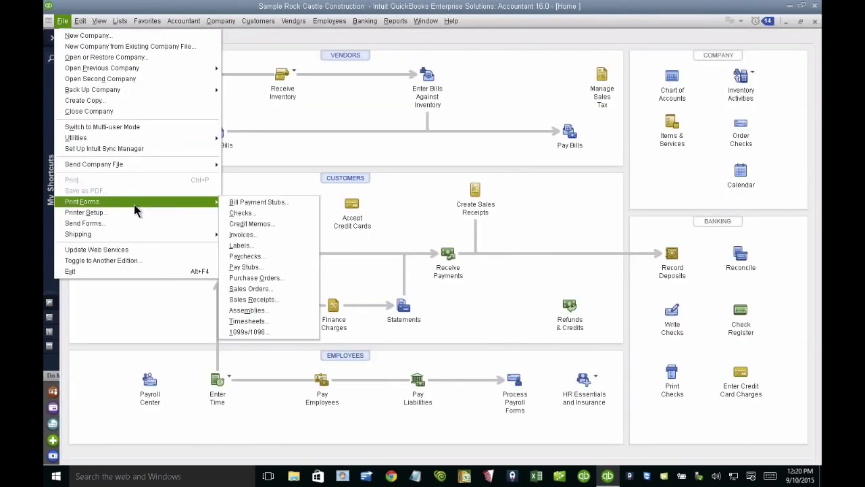
left_click(264, 238)
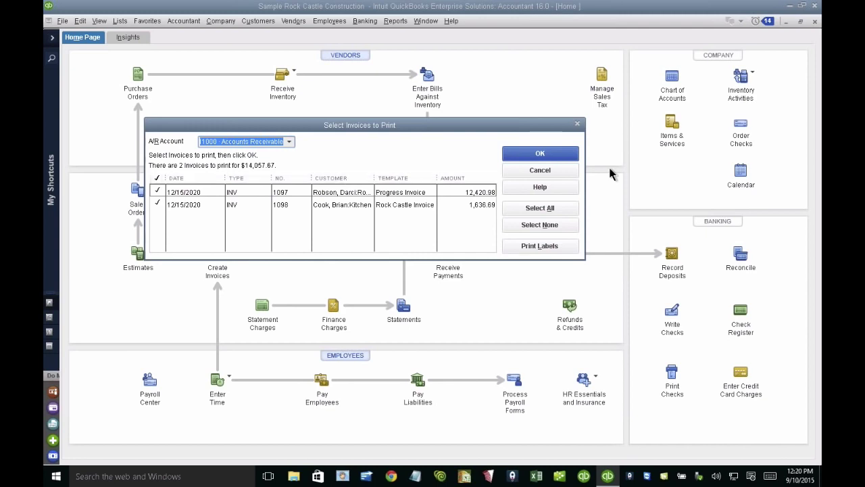
left_click(540, 170)
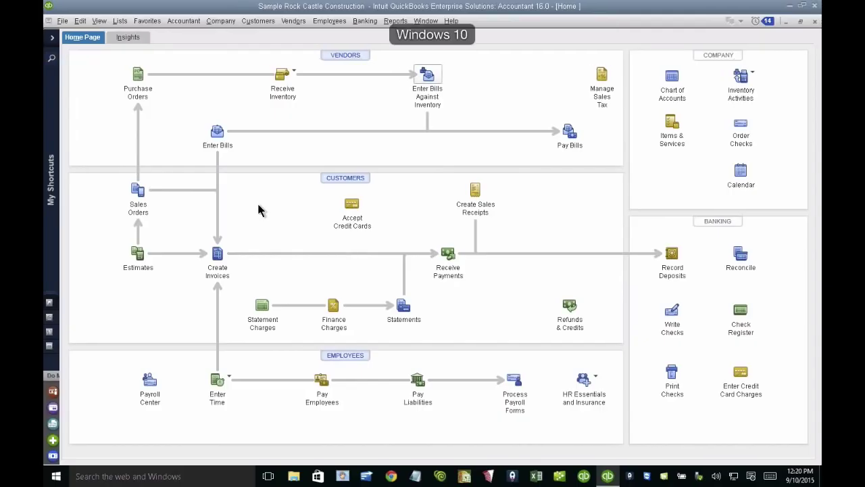
Step: Open the Item List's column customization and add Material to the chosen columns
left_click(120, 21)
left_click(139, 47)
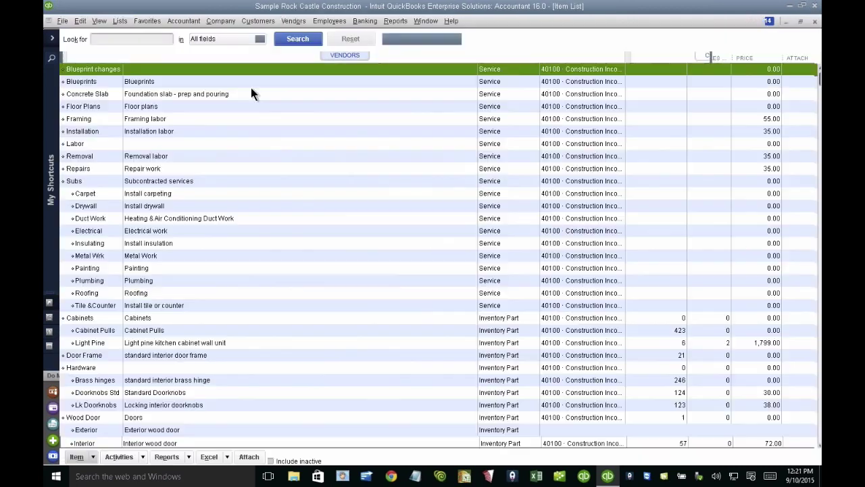
right_click(284, 158)
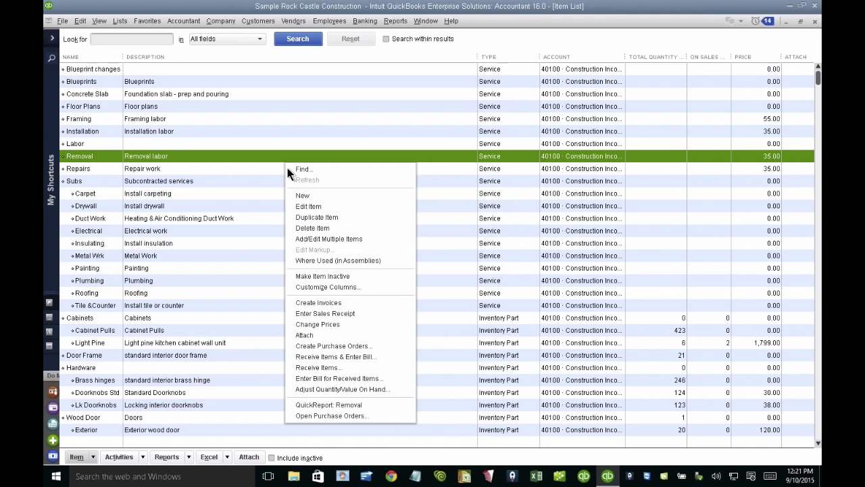
left_click(334, 287)
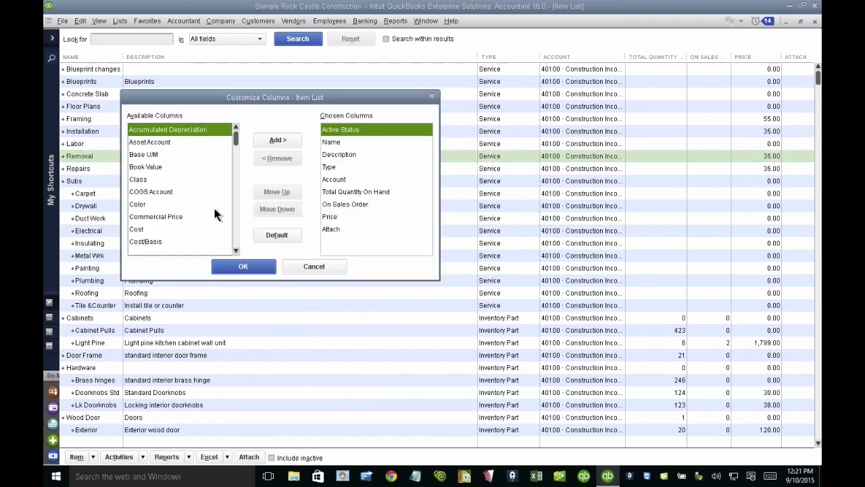
left_click_drag(233, 145, 235, 189)
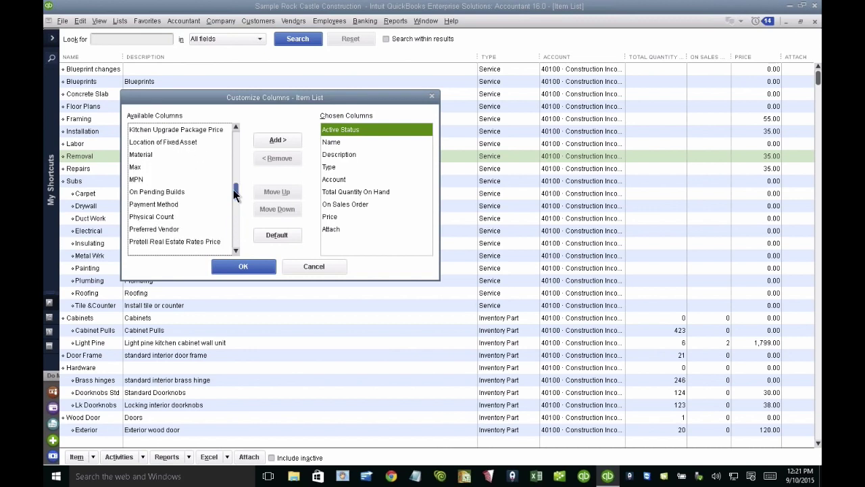
left_click(140, 155)
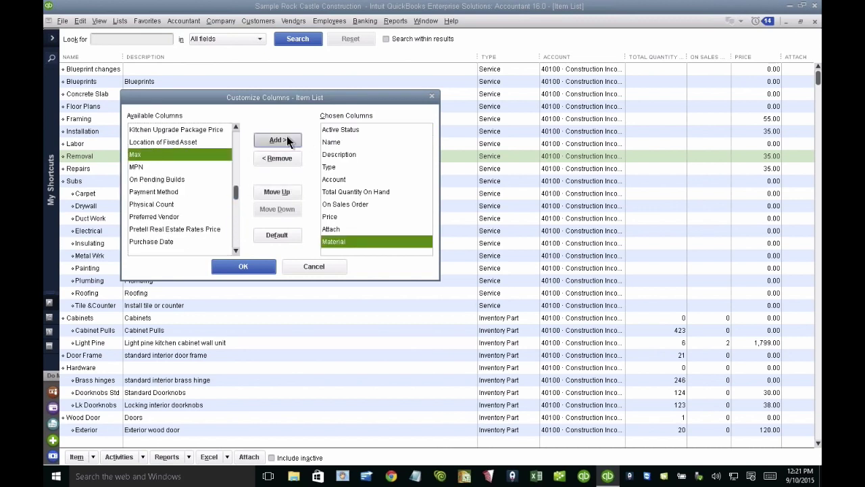
Step: Move the Material column directly after Name in the Item List's column order and apply the customization
left_click(281, 191)
left_click(281, 191)
left_click(281, 192)
left_click(281, 191)
left_click(281, 191)
left_click(281, 191)
left_click(281, 191)
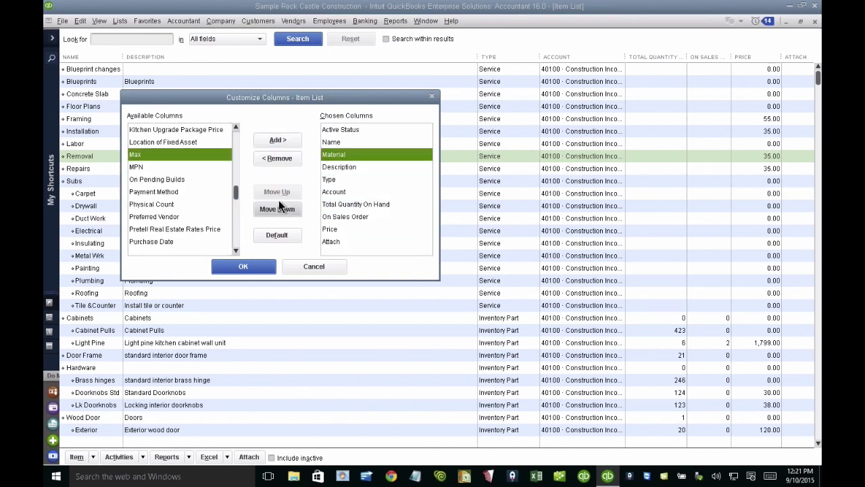
left_click(248, 269)
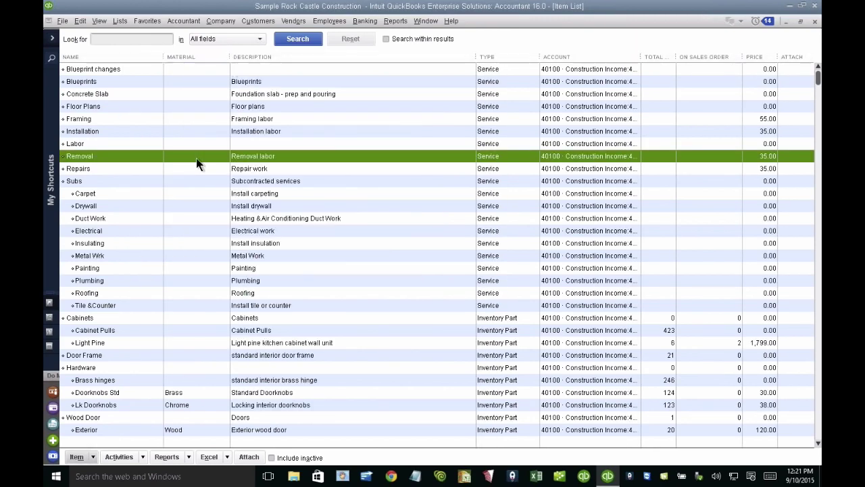
Step: Examine the Material values of the inventory parts in the Item List, selecting the Doorknobs Std item
scroll(360, 336, "down", 1)
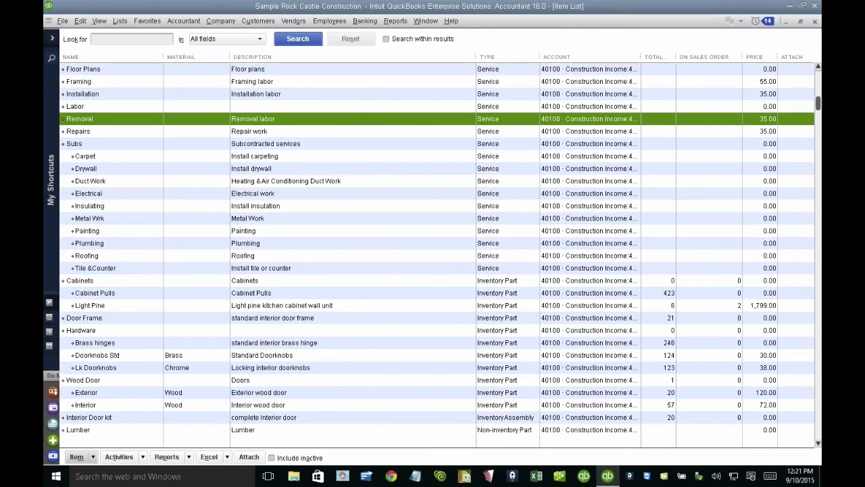
left_click(176, 357)
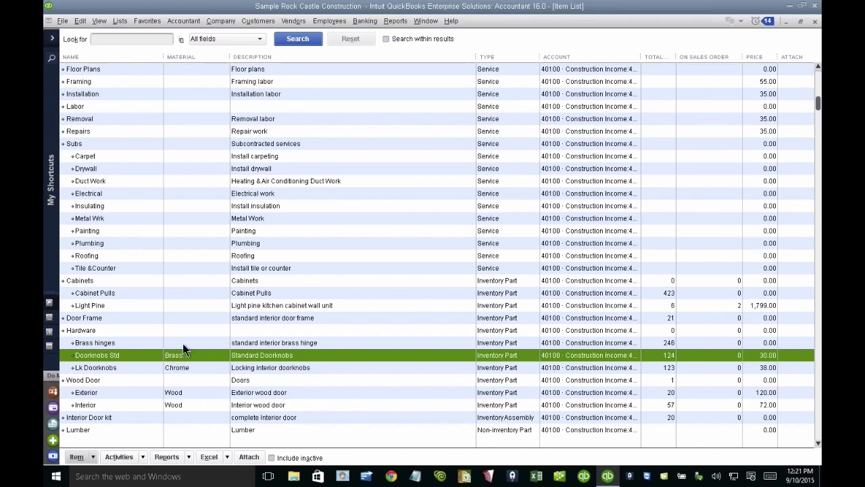
Step: Set the Material custom field of the Brass hinges item to Brass and save the item
double_click(183, 343)
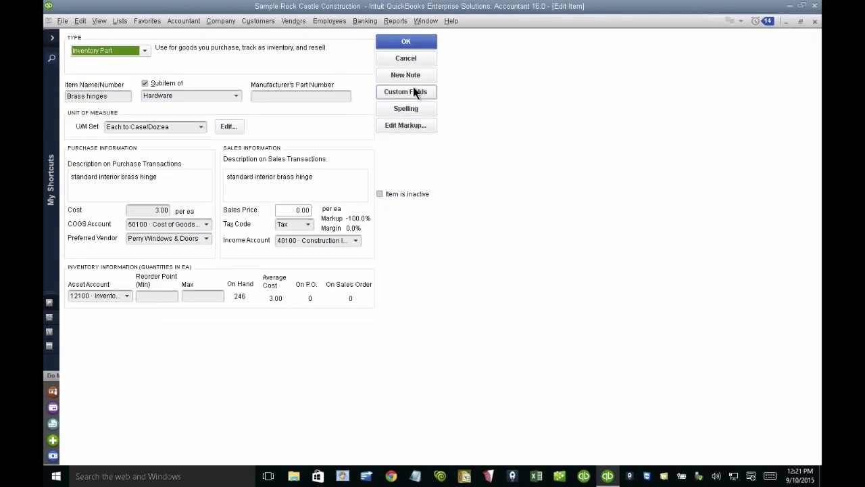
left_click(413, 88)
key("Tab")
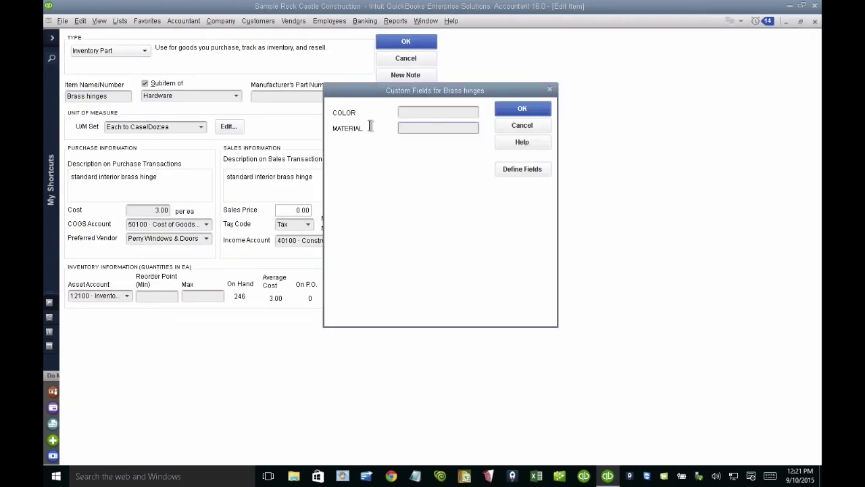
type("Brass")
left_click(519, 110)
left_click(410, 44)
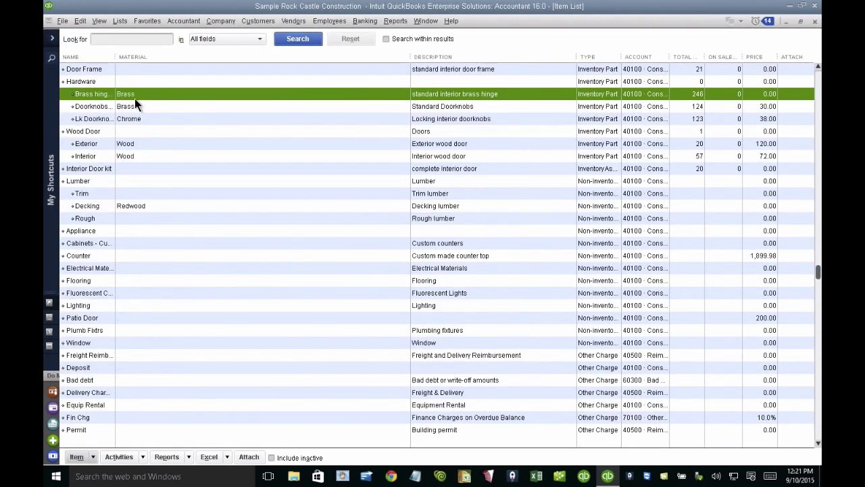
Step: Set the Material custom field of the Cabinet Pulls item to Wood and save the item
left_click(132, 196)
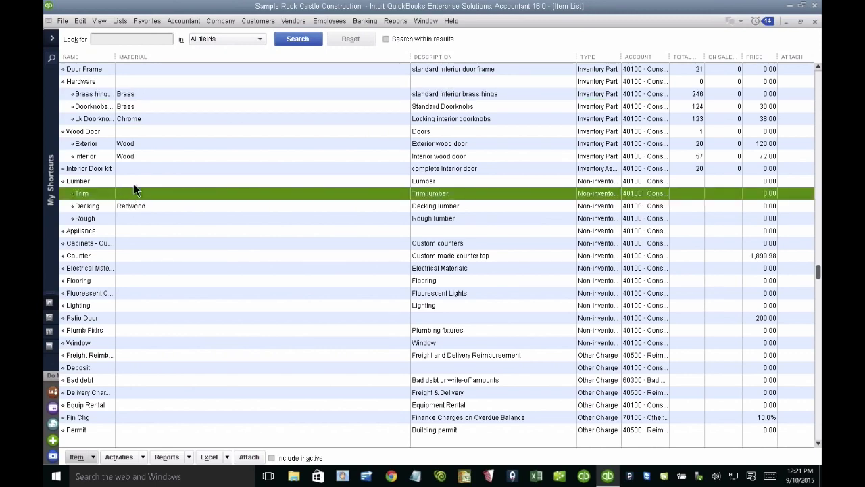
scroll(137, 156, "up", 2)
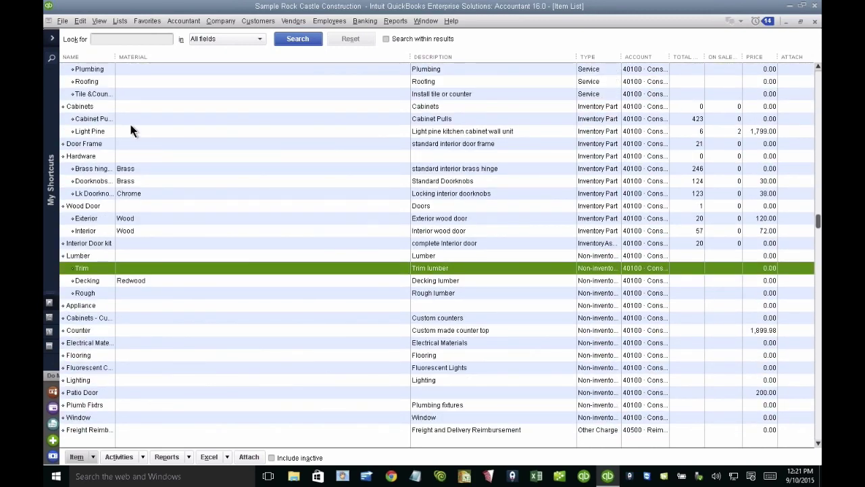
double_click(129, 121)
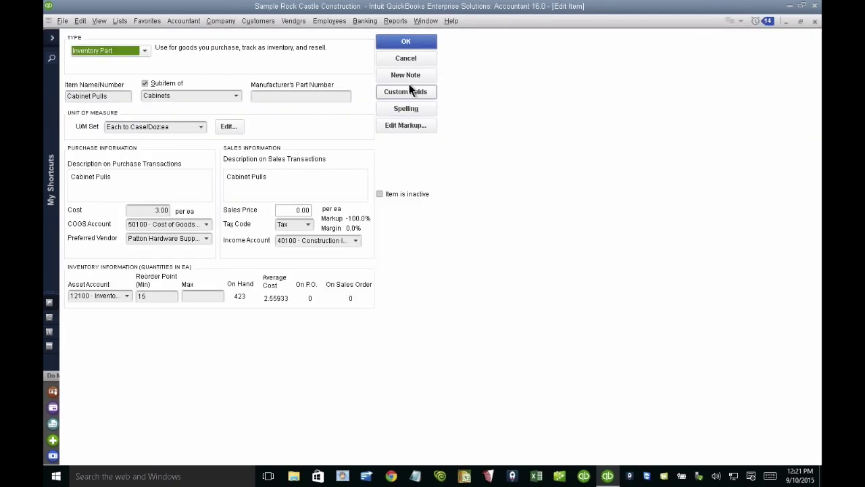
left_click(408, 92)
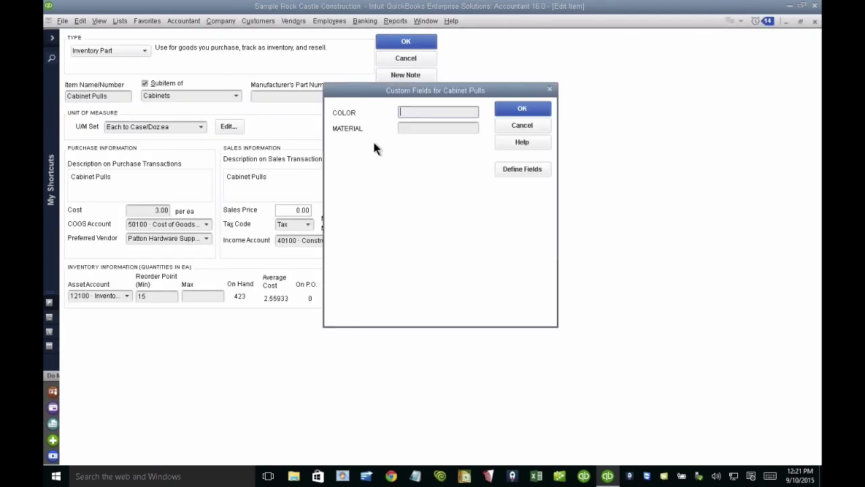
key("Tab")
type("W")
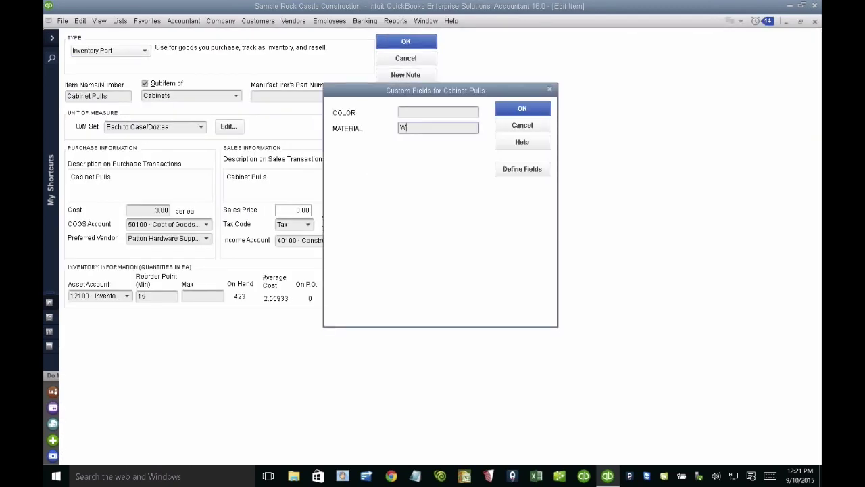
type("ood")
left_click(513, 110)
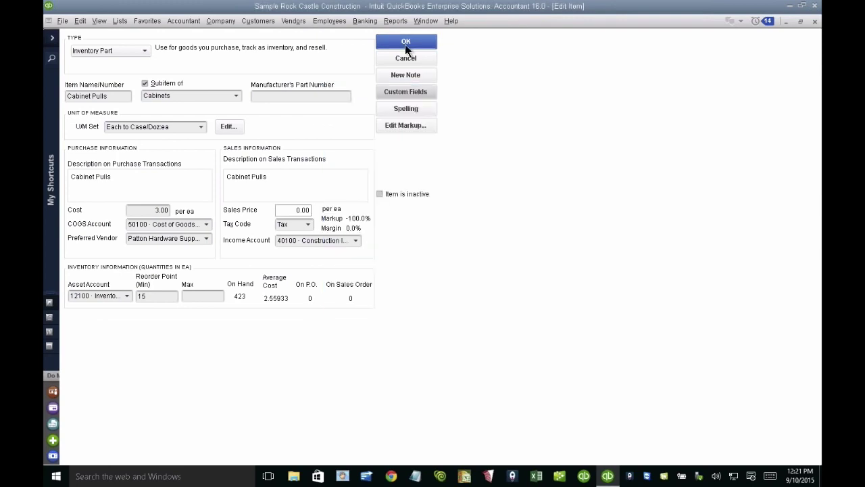
key("Return")
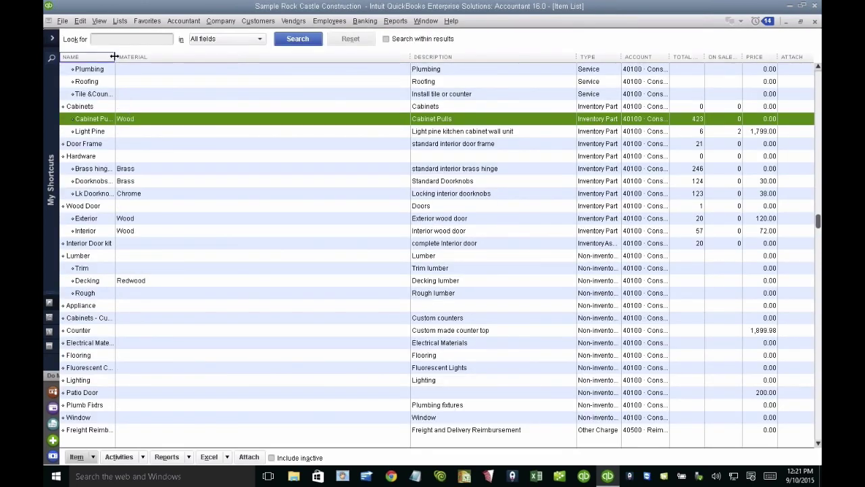
Step: Widen the Item List's Name column, then set the Light Pine item's Material custom field to Wood and save it
left_click_drag(111, 57, 169, 56)
double_click(194, 130)
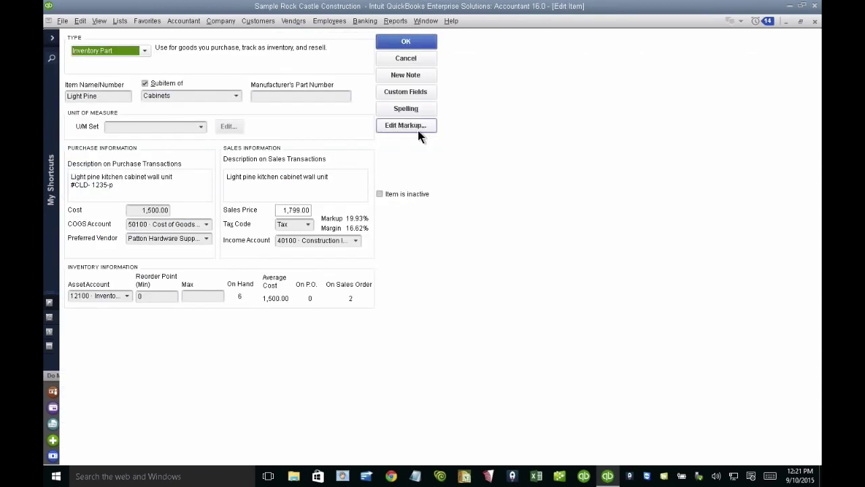
left_click(410, 92)
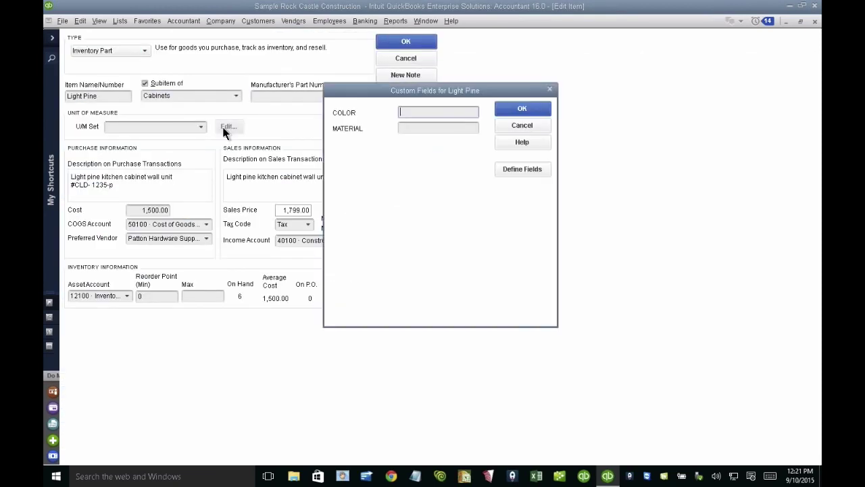
left_click(412, 130)
type("Wood")
left_click(505, 113)
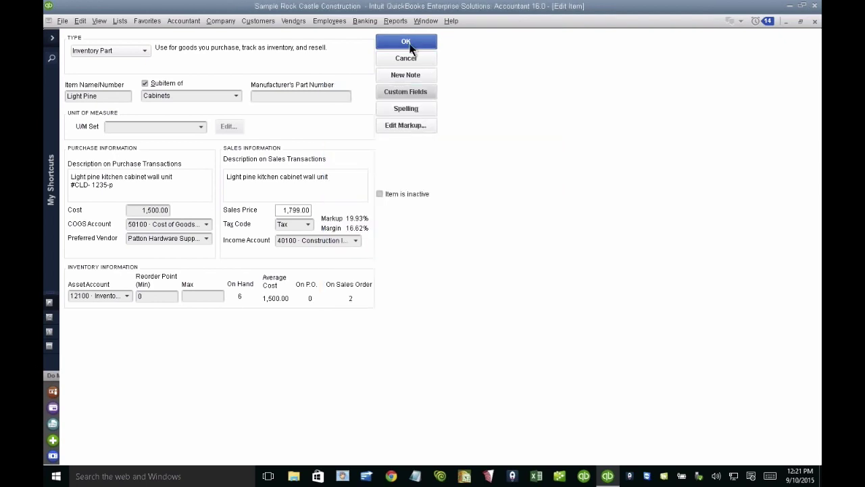
left_click(409, 44)
left_click(508, 309)
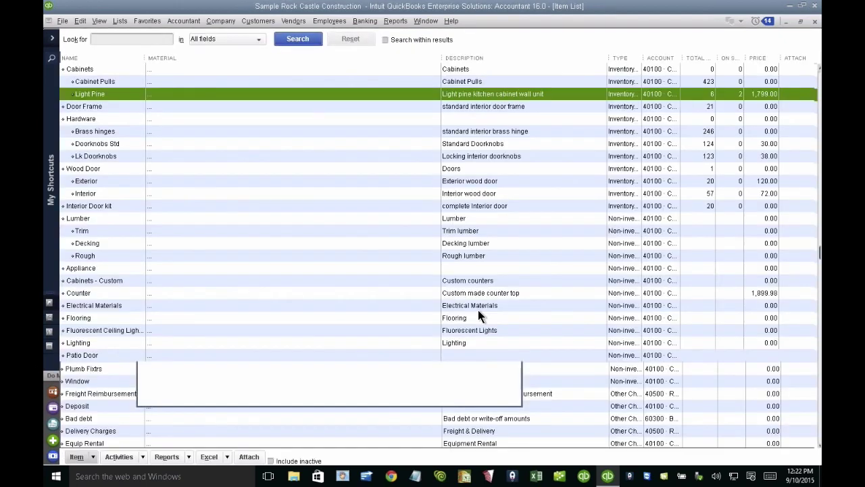
Step: Set the Material custom field of the Door Frame item to Metal and save the item
left_click(165, 135)
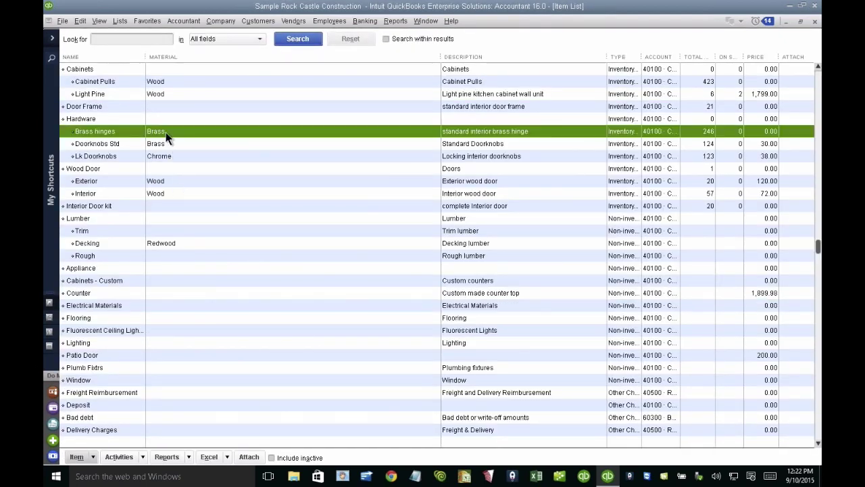
left_click(164, 107)
double_click(164, 107)
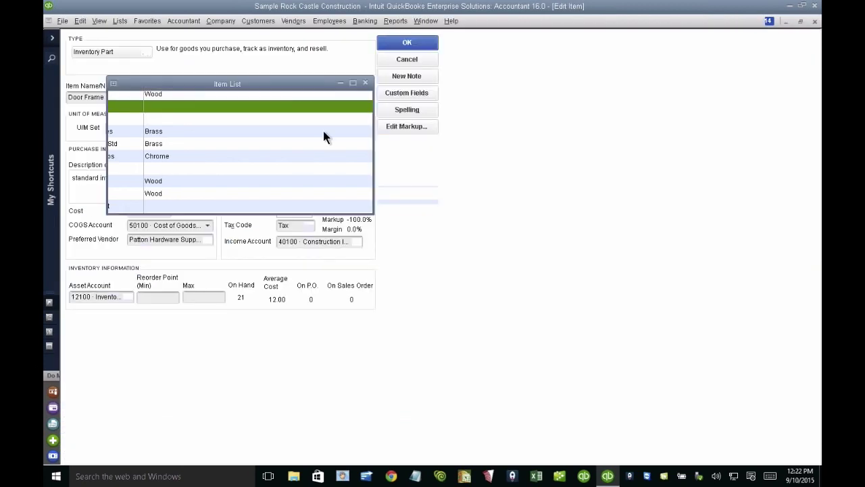
left_click(404, 92)
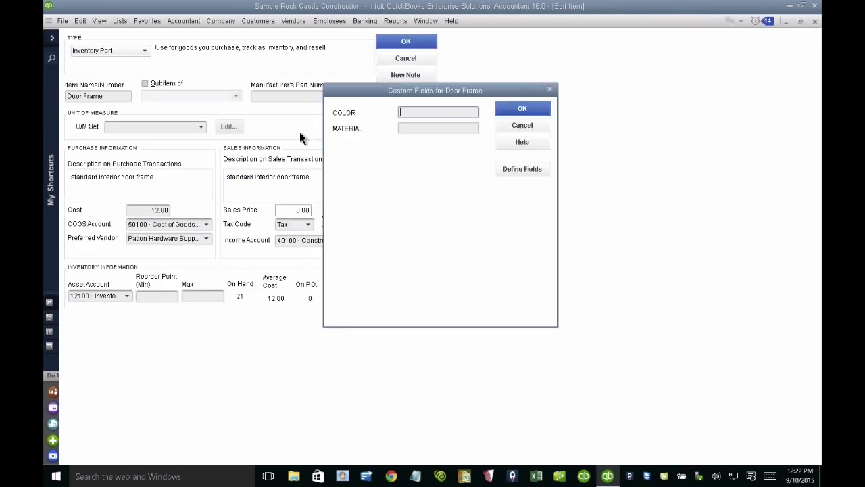
left_click(417, 128)
type("Wood")
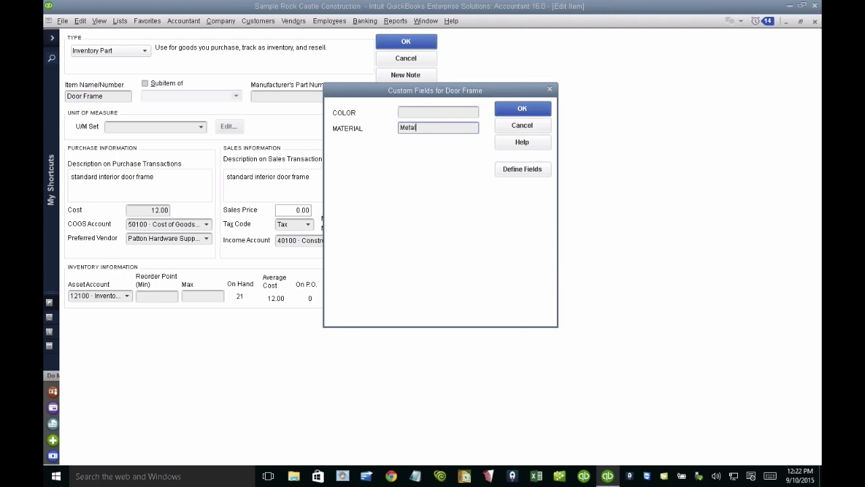
key("Return")
left_click(398, 41)
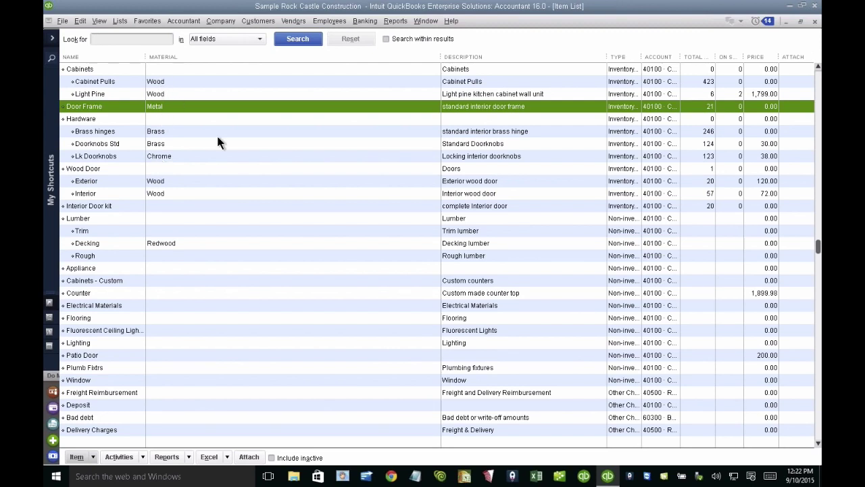
Step: Close the Item List and open the Inventory Valuation Summary report
key("Escape")
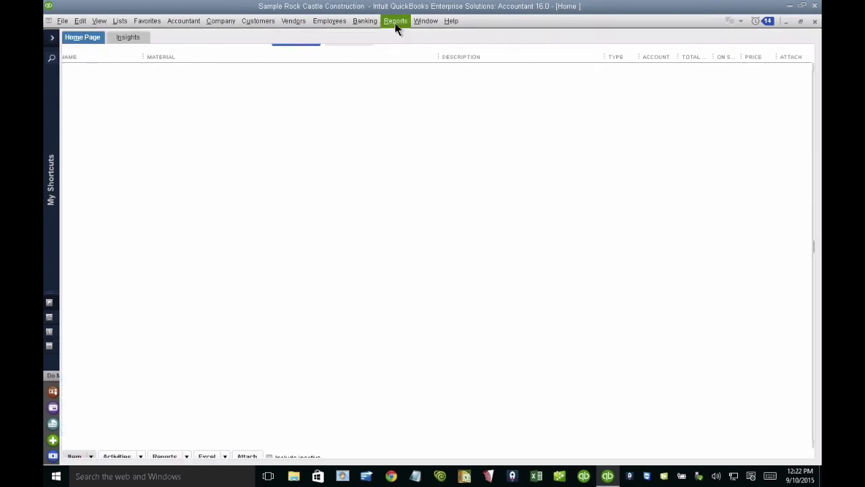
left_click(394, 21)
mouse_move(419, 191)
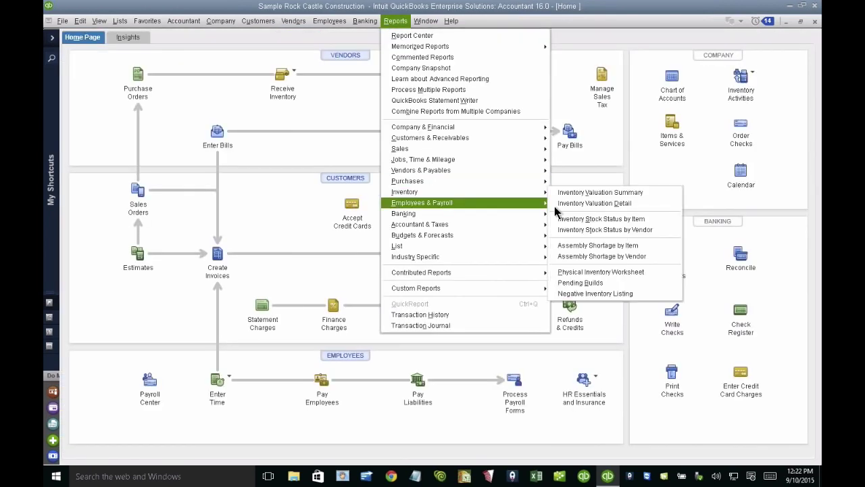
left_click(576, 192)
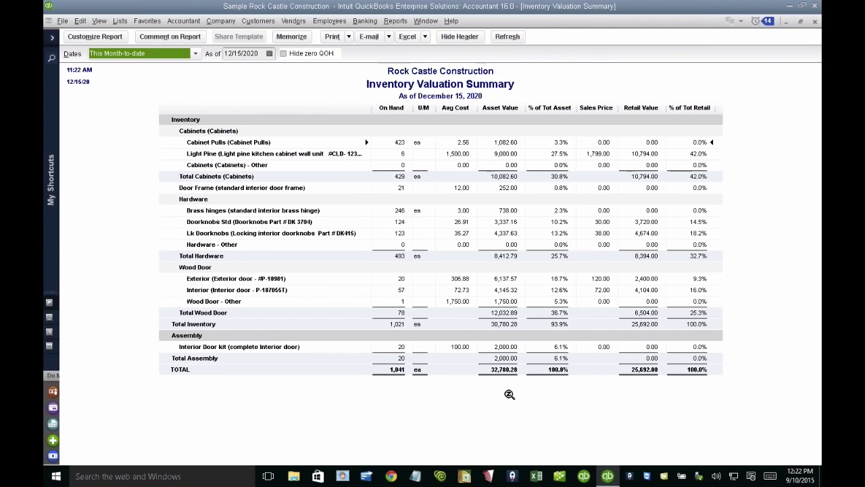
Step: Customize the Inventory Valuation Summary with a filter on the Material custom field set to Wood
left_click(94, 38)
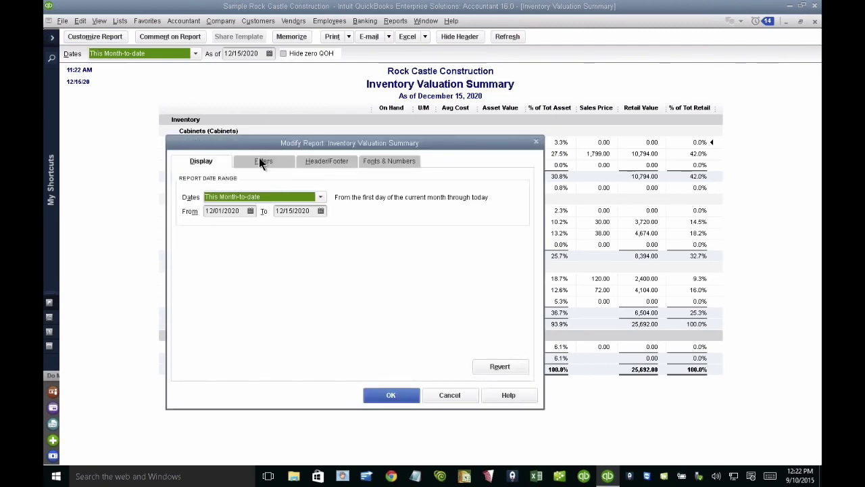
left_click(260, 163)
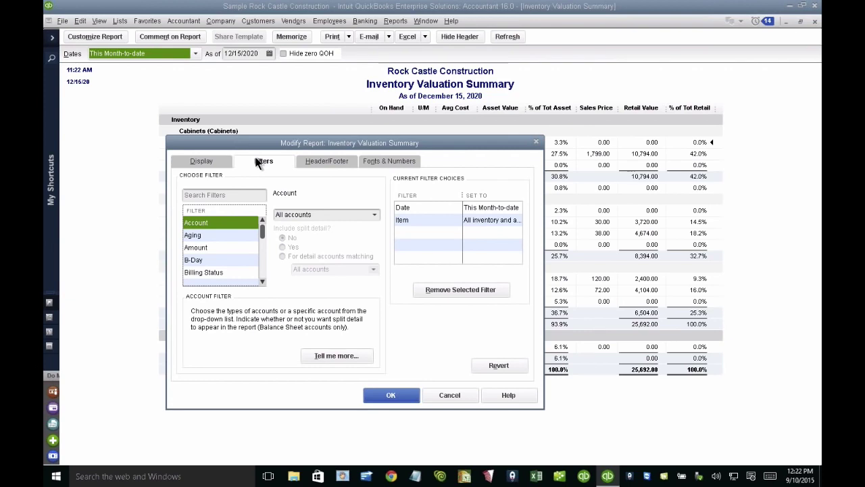
scroll(244, 243, "down", 5)
left_click(236, 248)
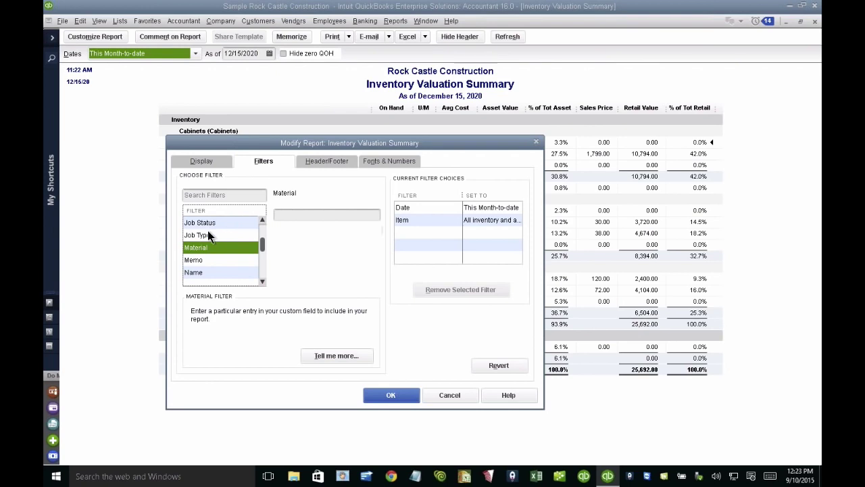
left_click(306, 213)
type("Wood")
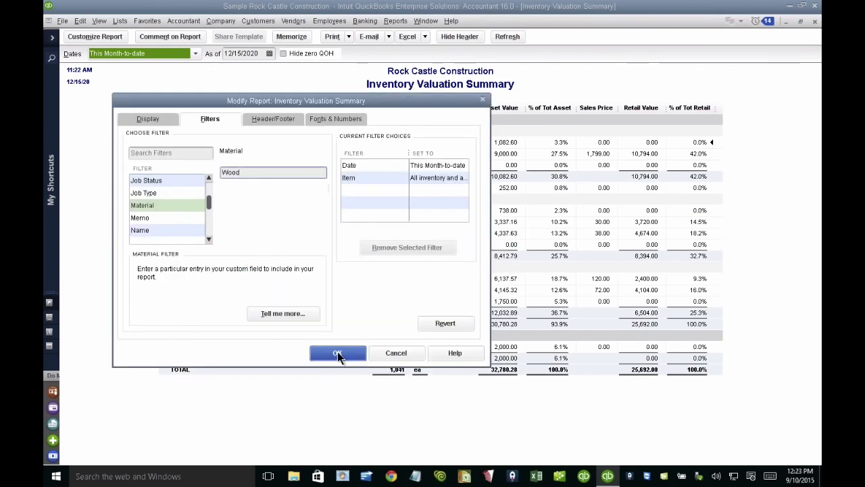
left_click(338, 353)
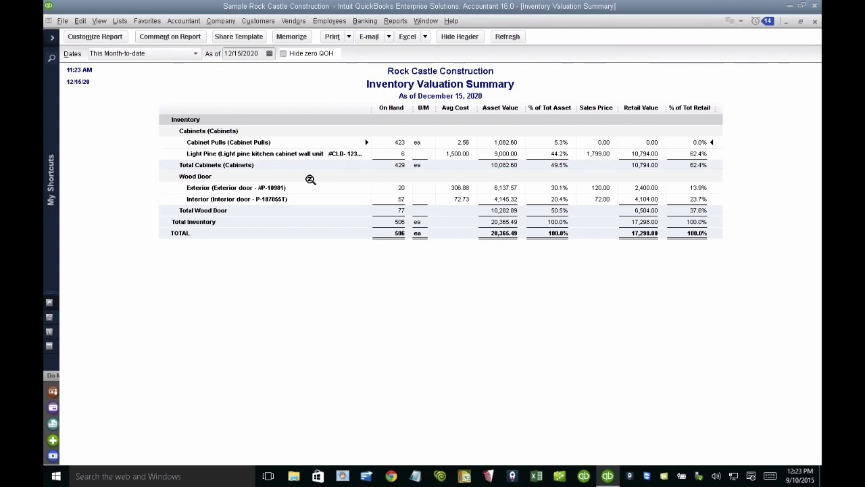
Step: Change the report's Material filter to Brass and apply it to the Inventory Valuation Summary
left_click(94, 38)
left_click(215, 122)
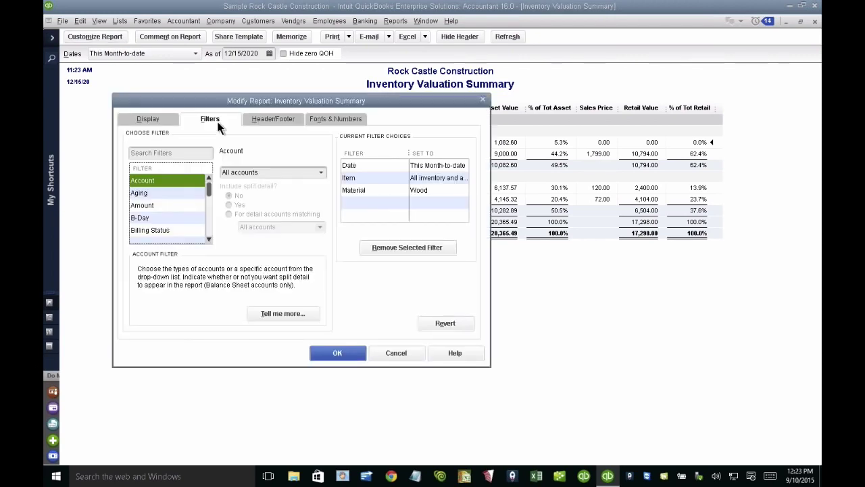
left_click(383, 191)
double_click(227, 172)
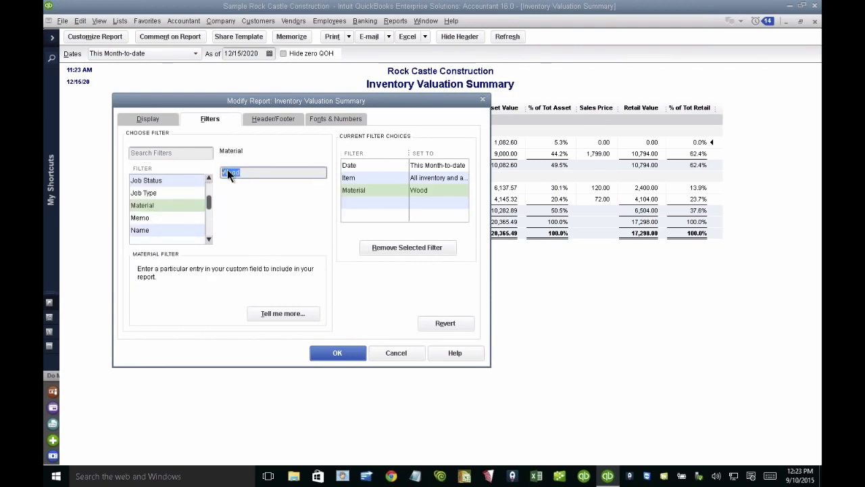
type("Brass")
left_click(331, 357)
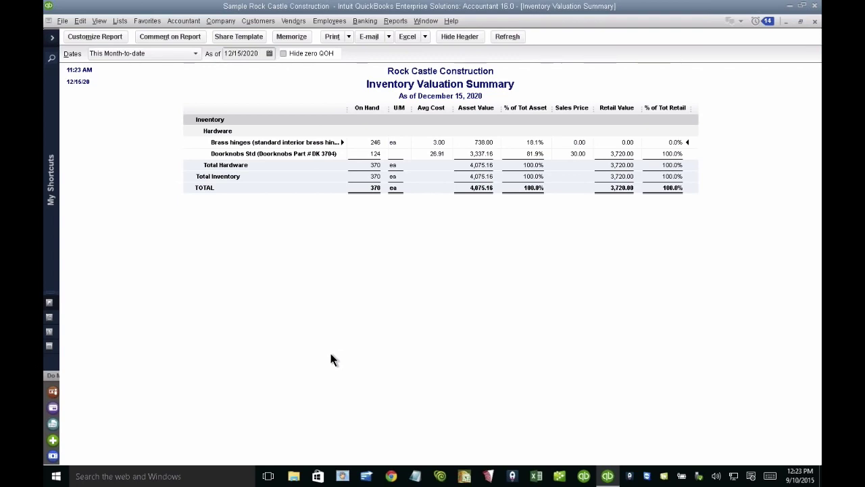
Step: Close the Inventory Valuation Summary report and open the Adjust Quantity/Value on Hand form
key("Escape")
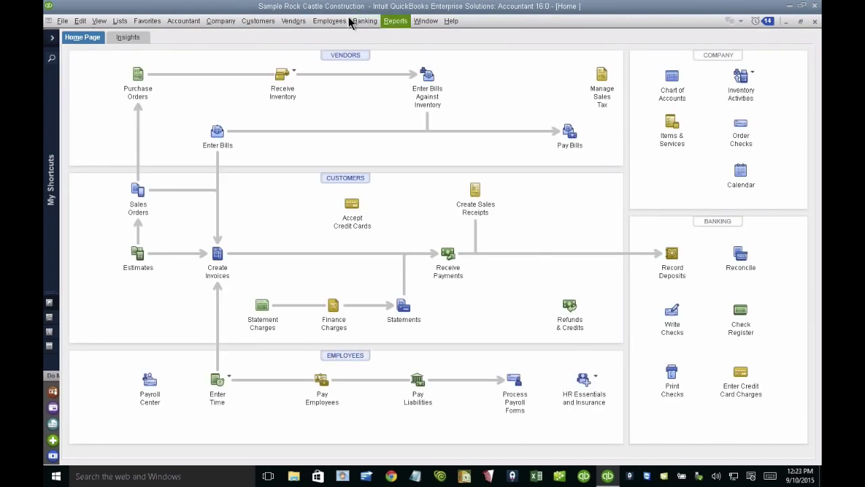
left_click(288, 25)
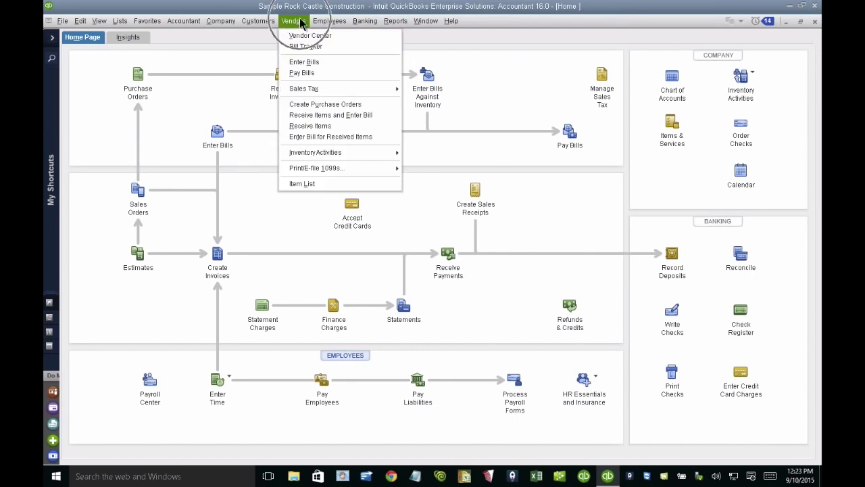
mouse_move(396, 150)
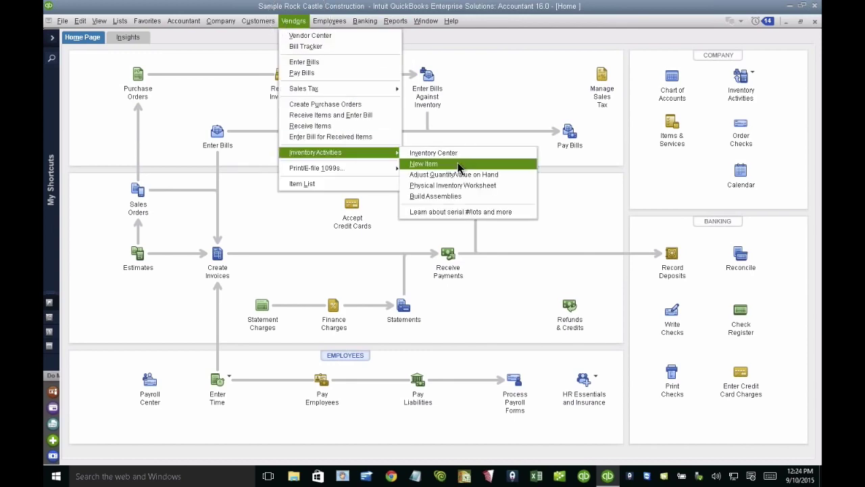
left_click(487, 185)
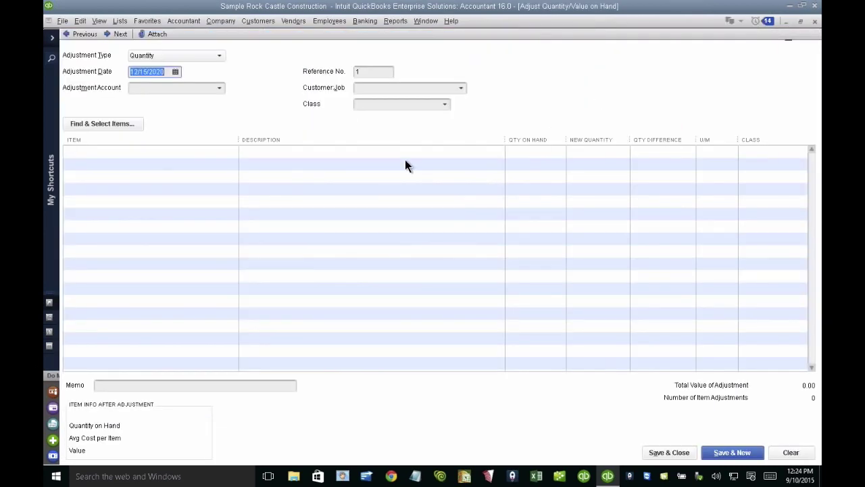
Step: Open the Find & Select Items window for the adjustment and limit its search to Custom fields
left_click(112, 123)
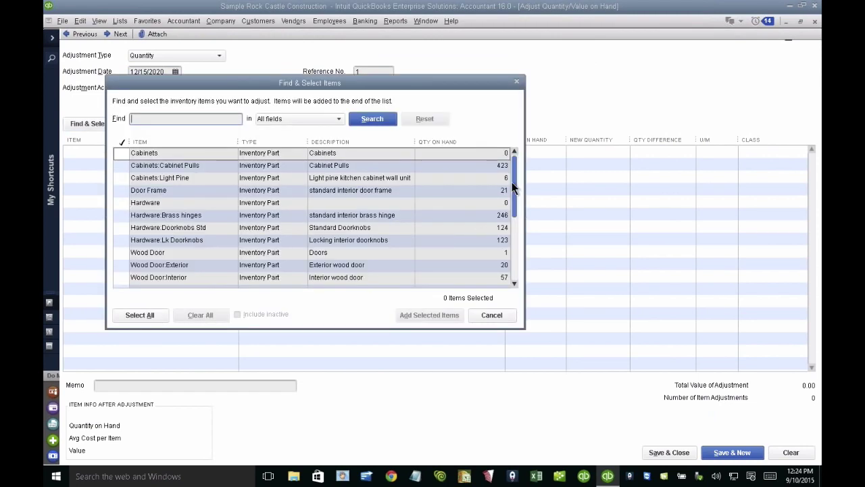
left_click_drag(511, 182, 520, 270)
left_click(512, 196)
left_click(514, 283)
scroll(502, 139, "up", 1)
left_click(276, 119)
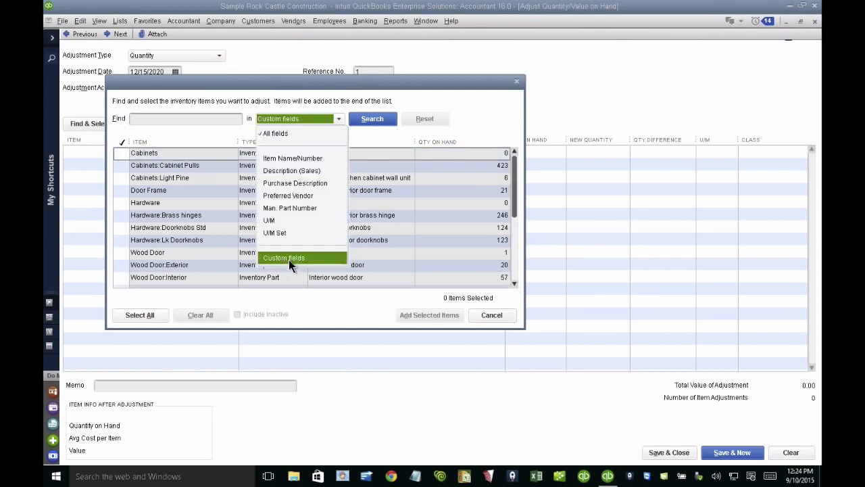
left_click(288, 260)
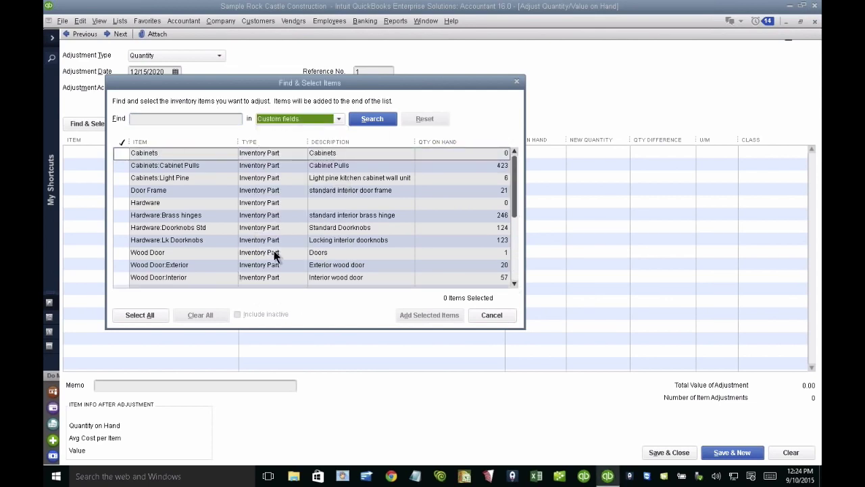
Step: Search the custom fields for "wood", add all matching items to the inventory adjustment, and close the adjustment form
left_click(157, 118)
type("wood")
left_click(365, 123)
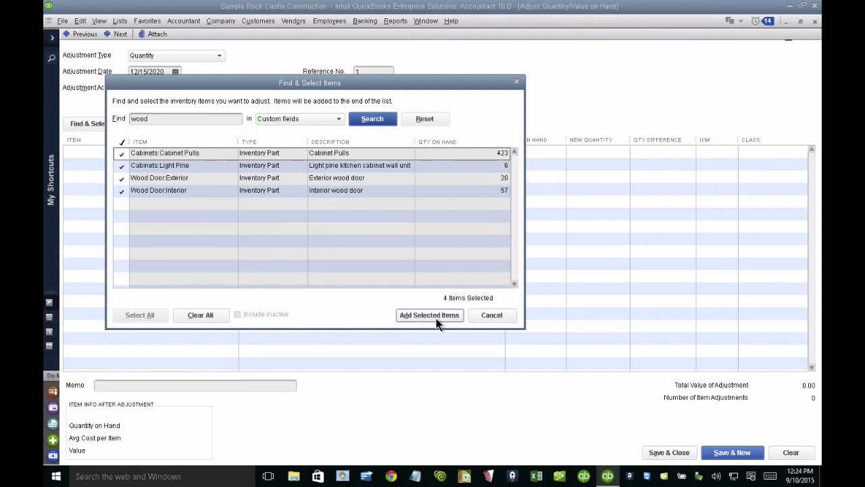
left_click(429, 315)
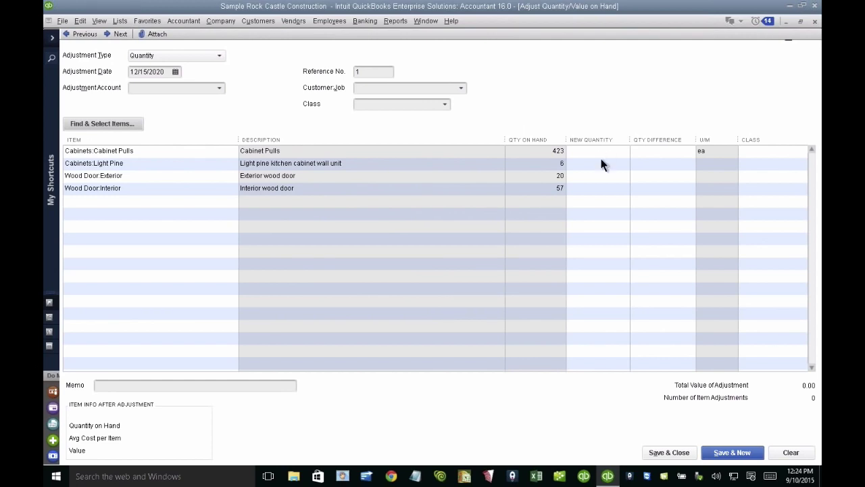
left_click(814, 21)
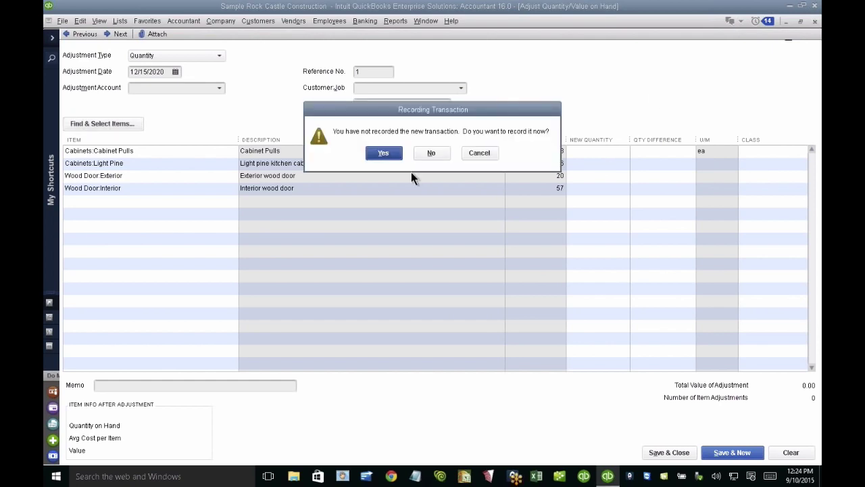
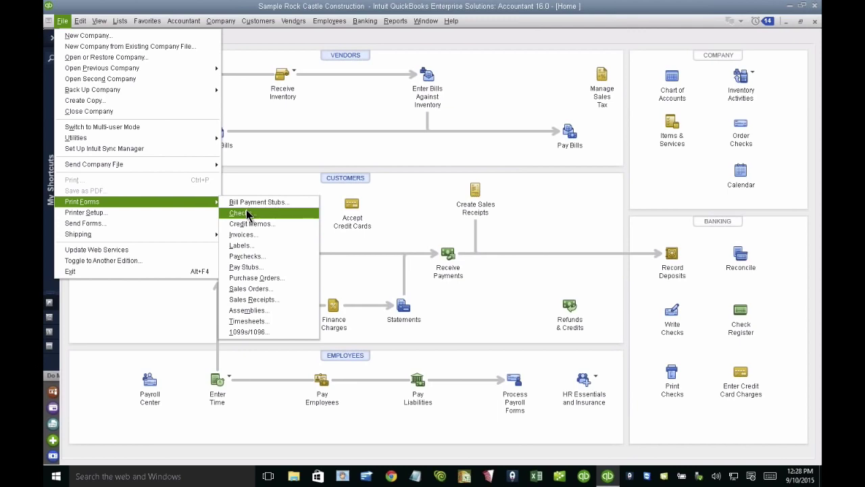
Step: Open label printing for all names and set the printer type to Continuous (Perforated Edge)
left_click(257, 246)
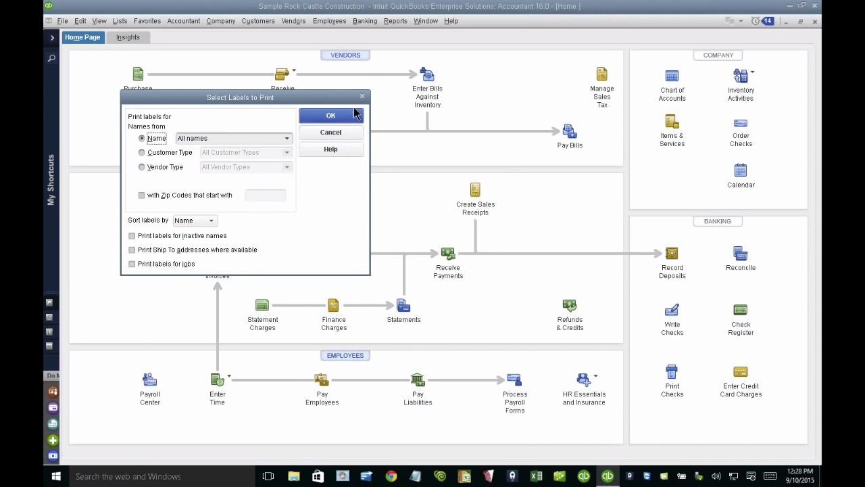
left_click(323, 115)
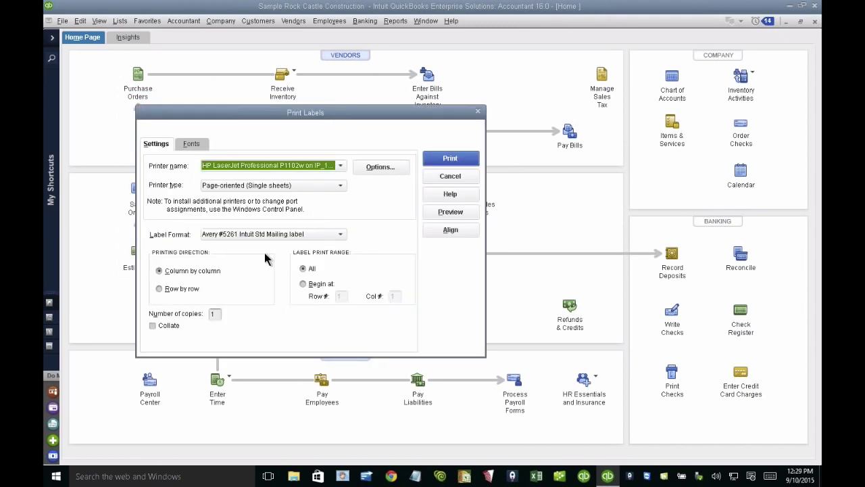
left_click(242, 187)
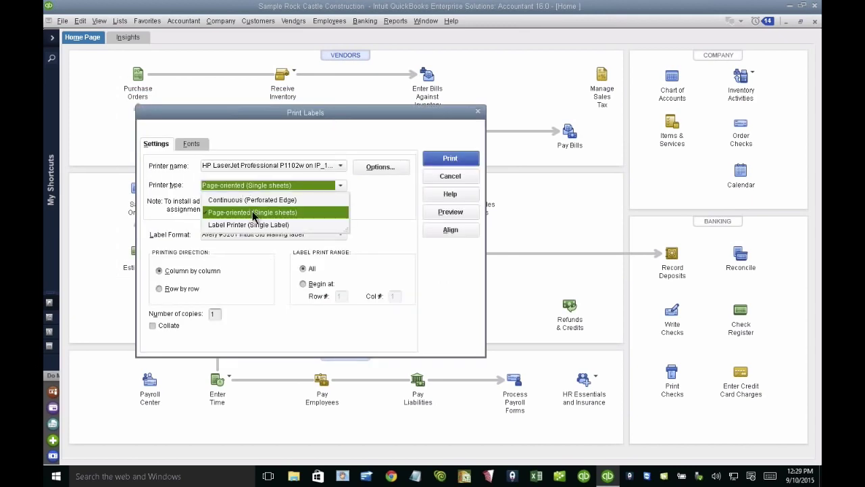
left_click(260, 226)
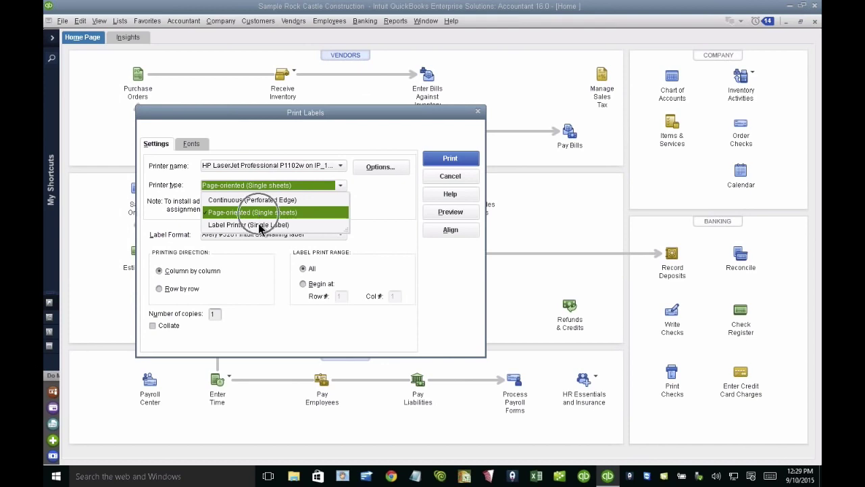
left_click(257, 213)
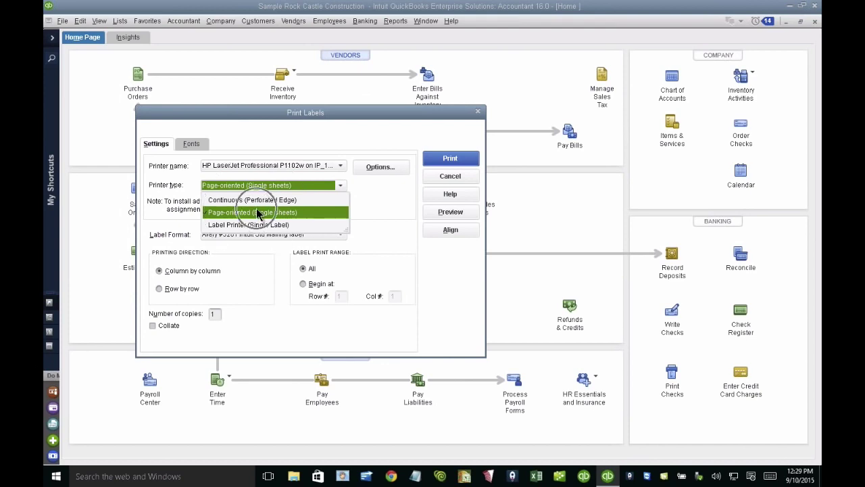
left_click(256, 227)
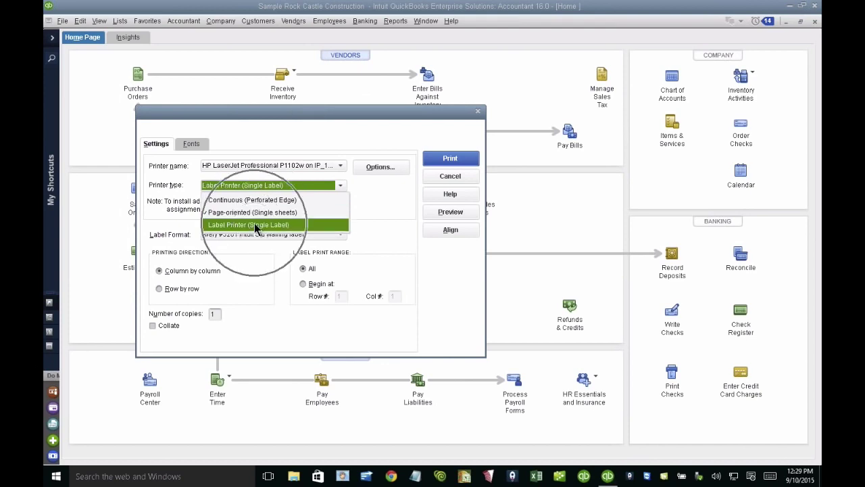
left_click(256, 202)
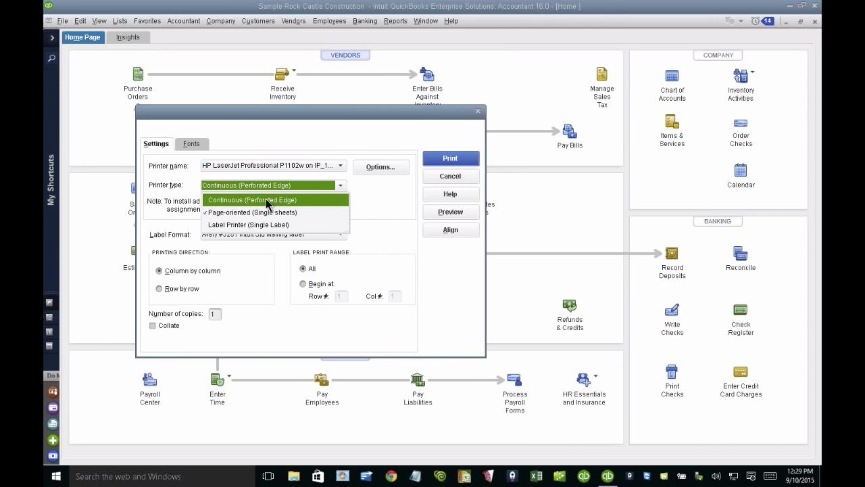
left_click(269, 202)
Step: Set the label format to Avery #4145 Mailing label and preview the labels
left_click(340, 236)
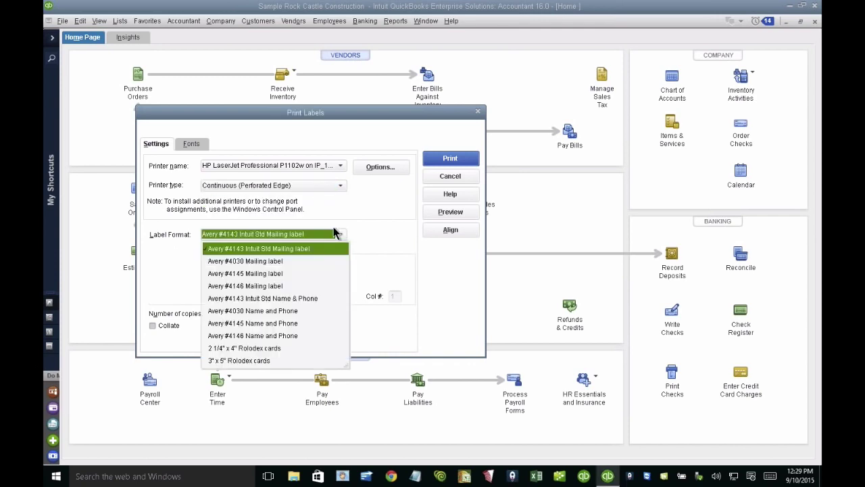
left_click(293, 184)
left_click(271, 197)
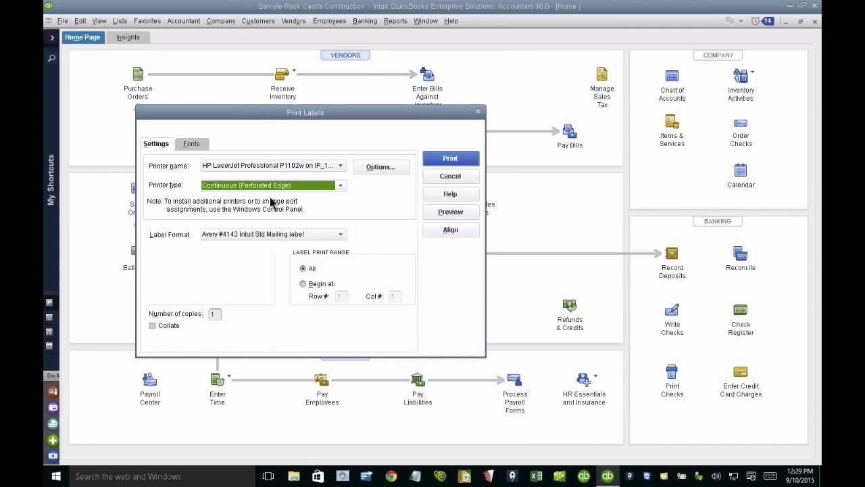
left_click(269, 233)
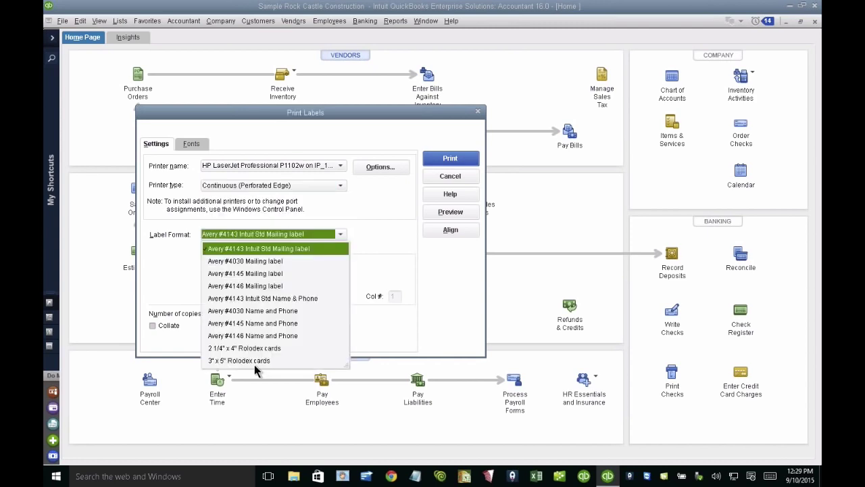
left_click(249, 273)
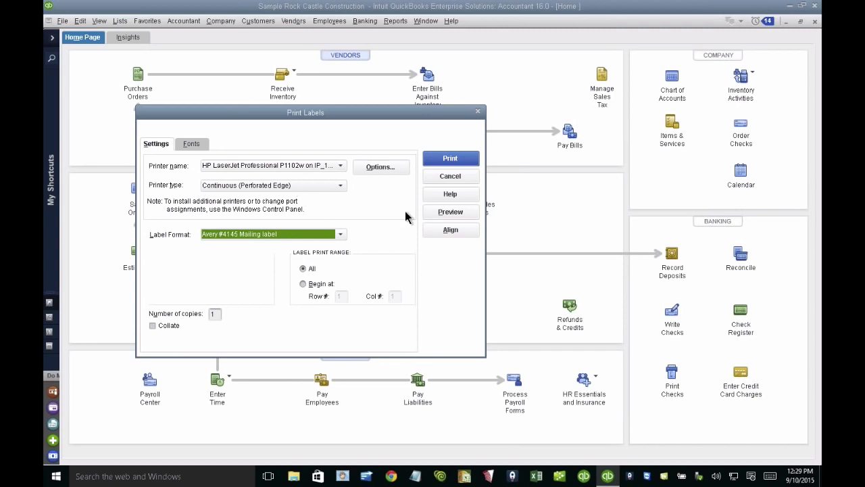
left_click(450, 212)
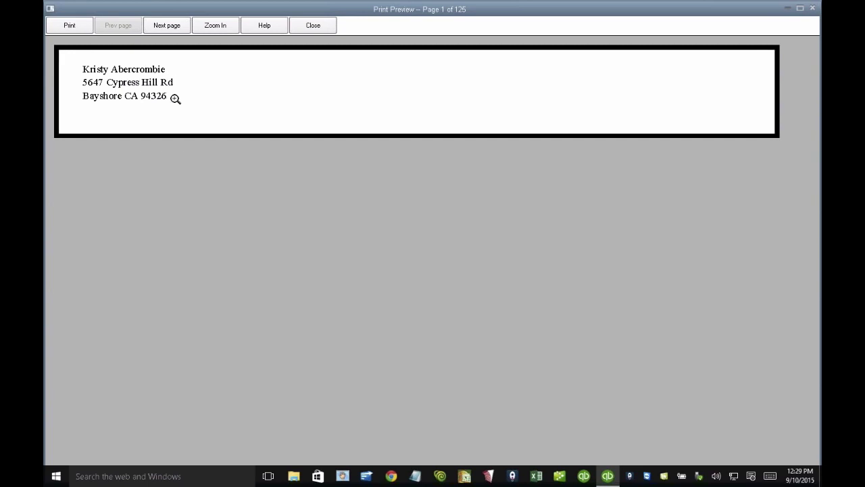
left_click(311, 25)
Step: Change the label format to Avery #4030 Name and Phone and preview the labels
left_click(280, 232)
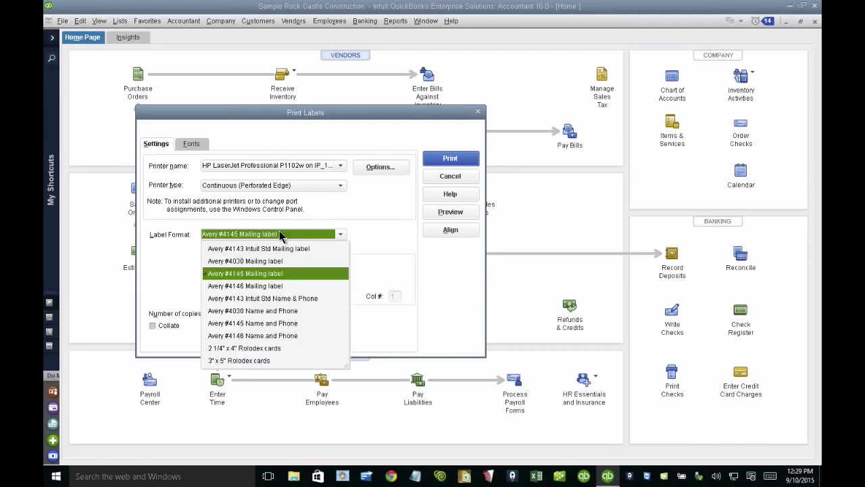
left_click(265, 311)
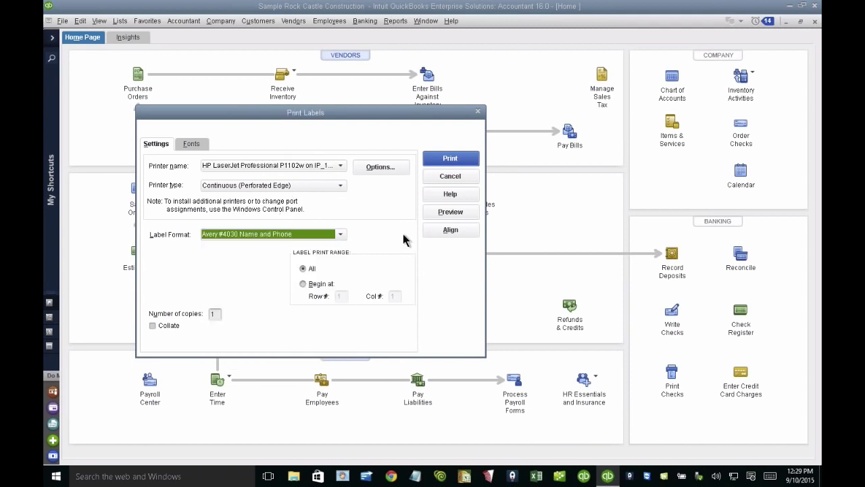
left_click(450, 212)
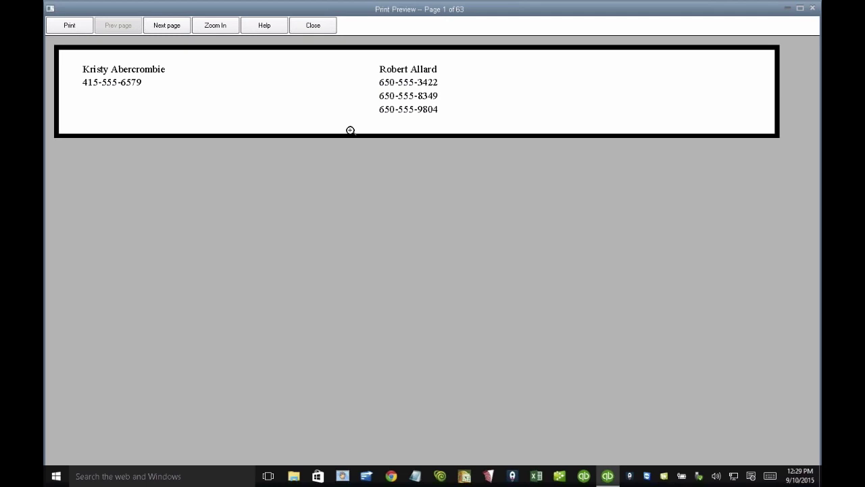
left_click(313, 28)
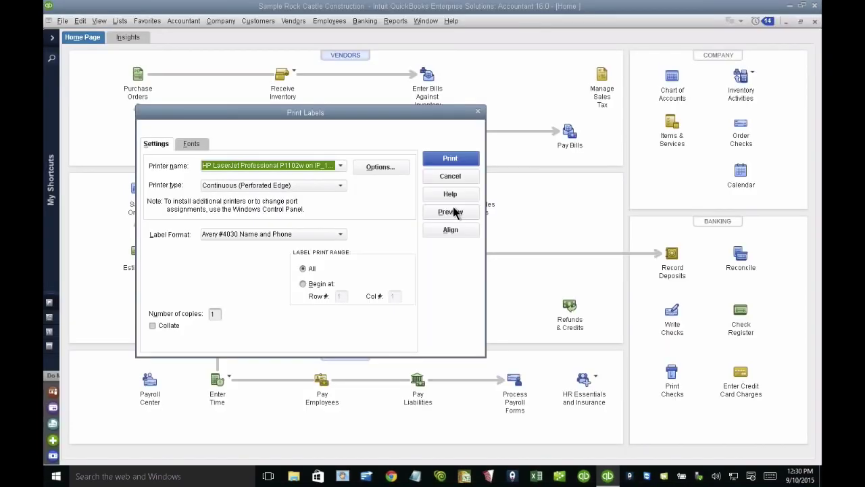
Step: Page through the preview of the name and phone labels, then exit label printing without printing
left_click(451, 213)
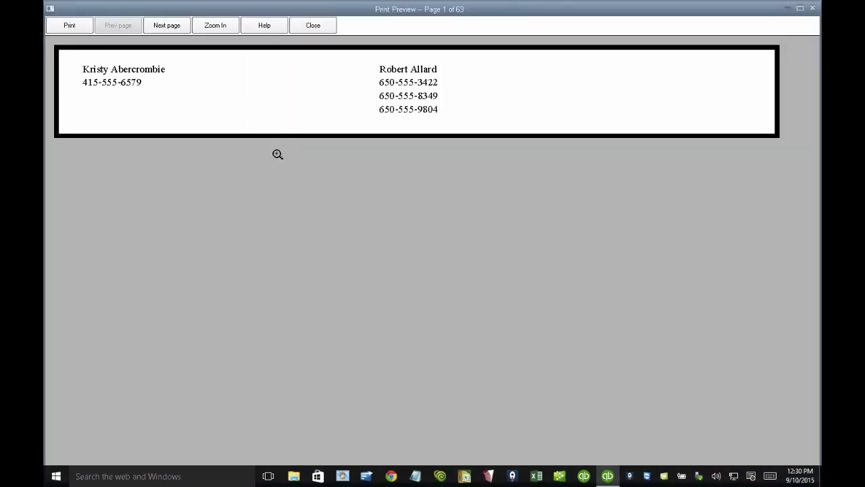
left_click(166, 27)
left_click(166, 27)
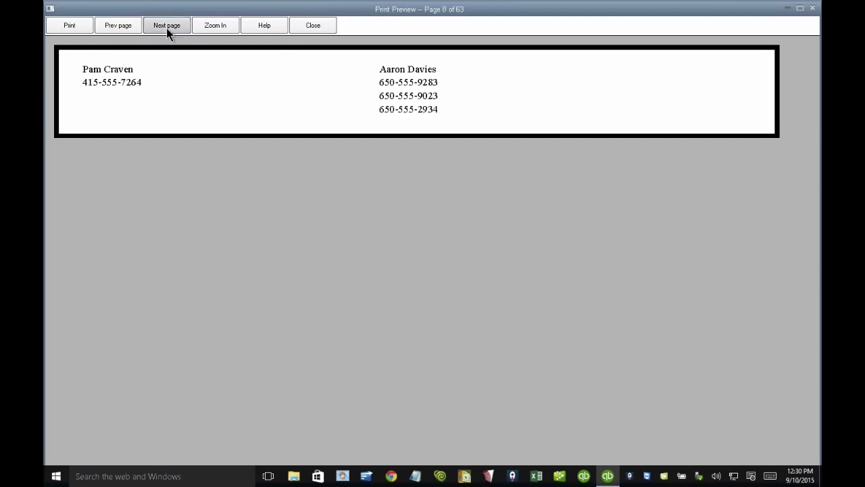
left_click(167, 28)
left_click(167, 28)
left_click(166, 28)
left_click(166, 28)
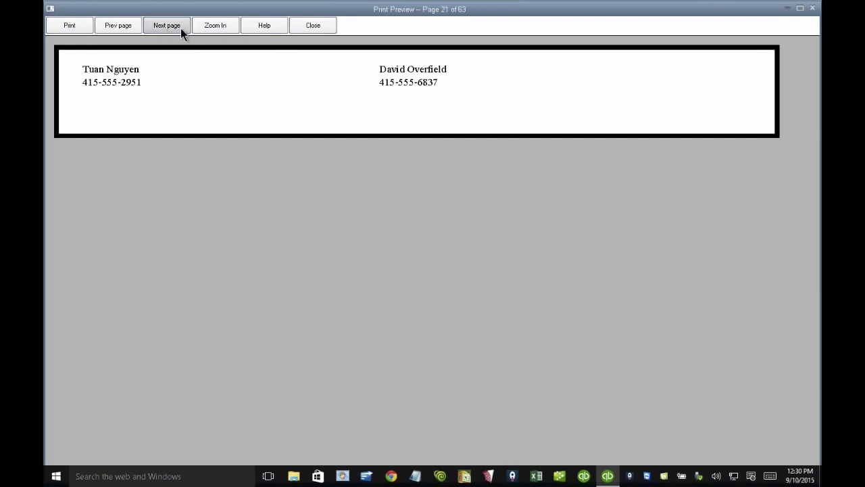
left_click(181, 29)
left_click(315, 27)
left_click(464, 176)
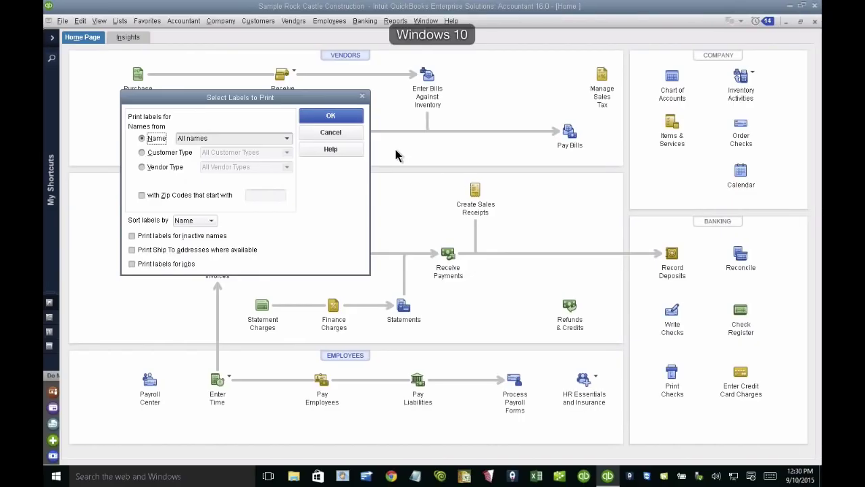
left_click(332, 128)
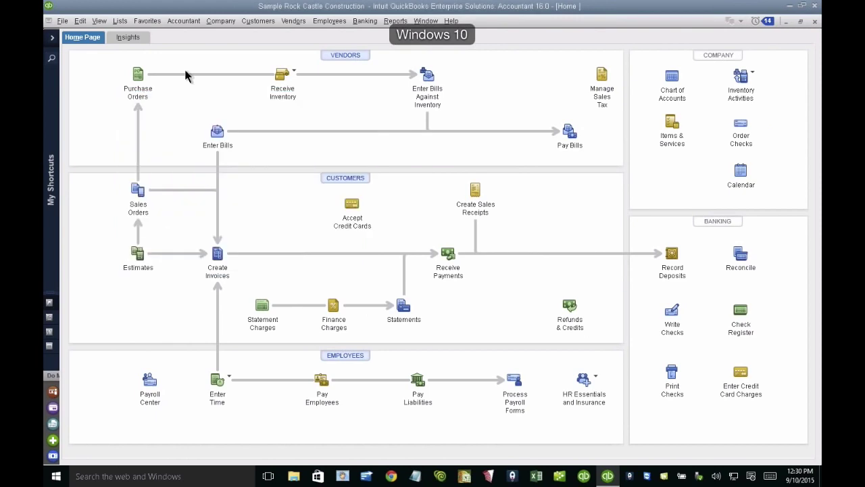
Step: Run Rebuild Data on the company file and save the required backup copy to the Desktop
left_click(63, 21)
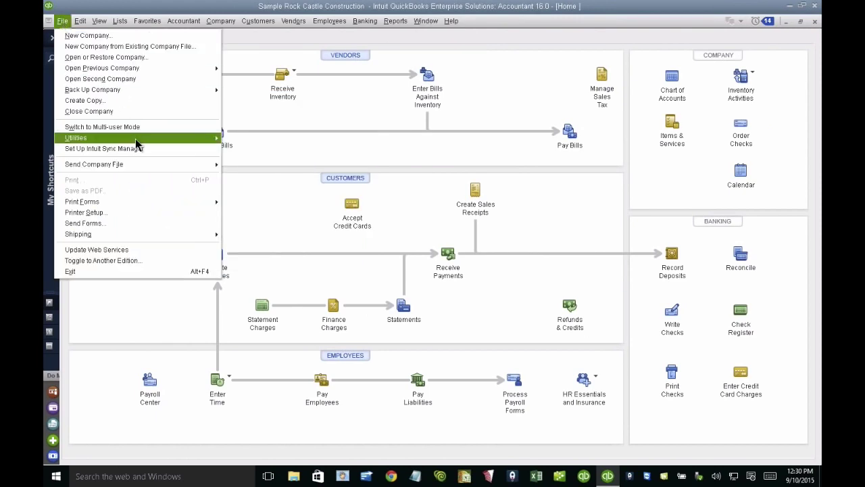
mouse_move(144, 139)
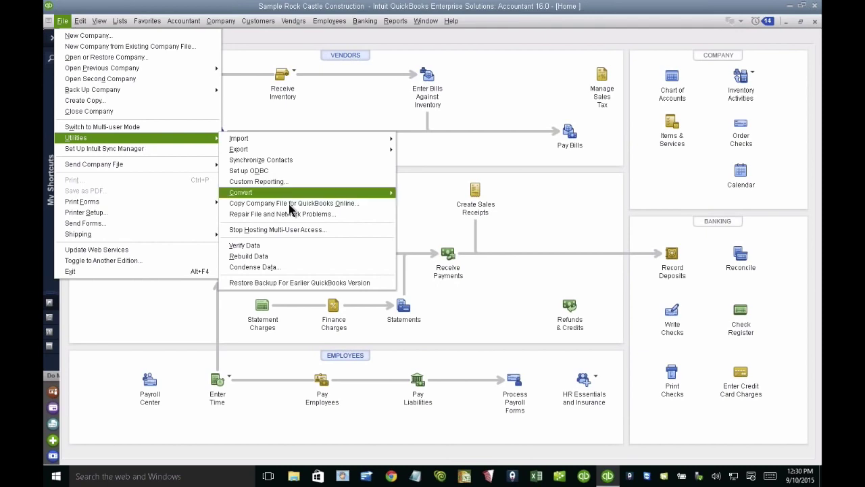
left_click(282, 257)
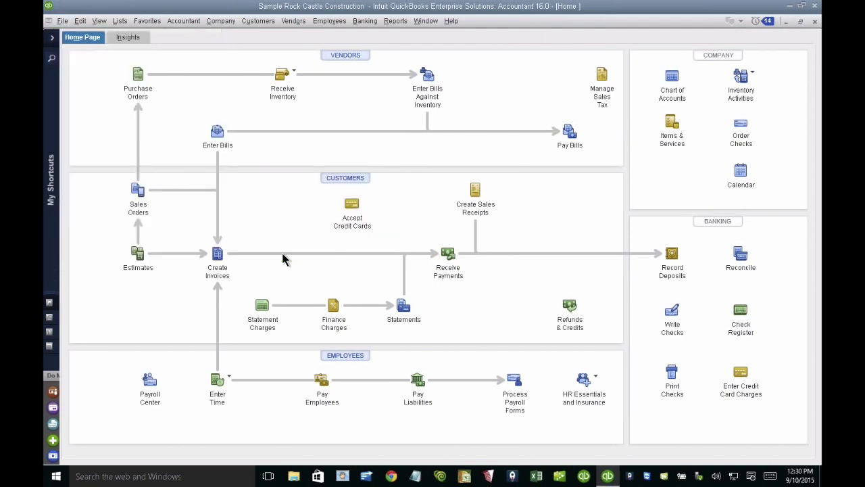
left_click(400, 171)
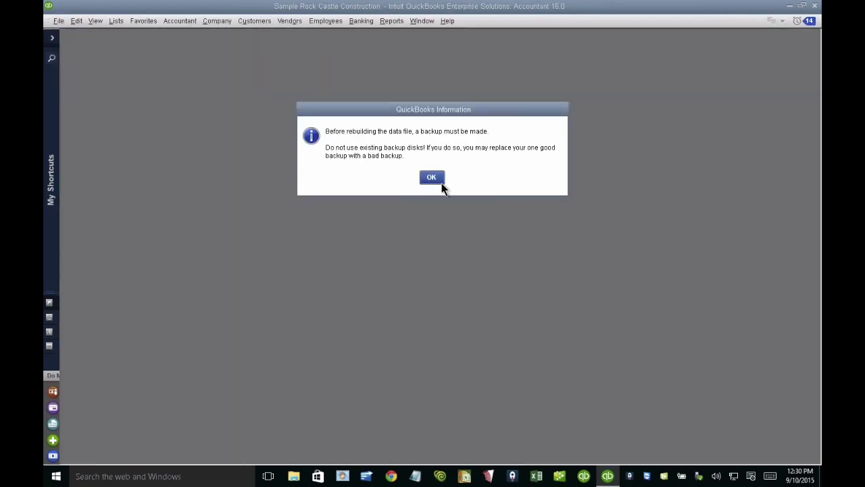
left_click(444, 181)
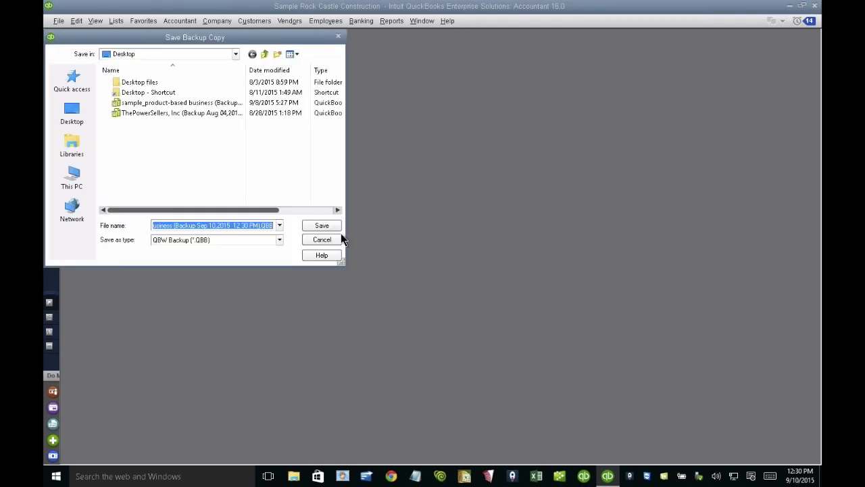
left_click(72, 114)
left_click(320, 226)
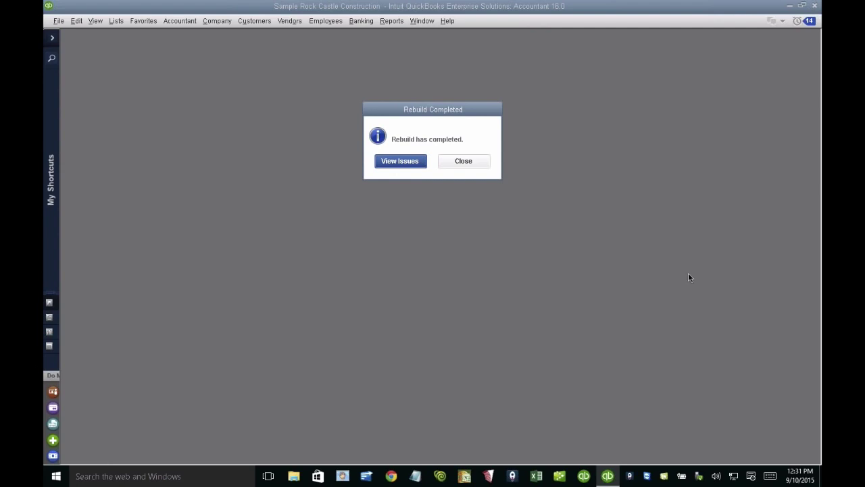
Step: View the rebuild issues, expand the Lists errors to examine their details, then collapse them and close the results
left_click(394, 163)
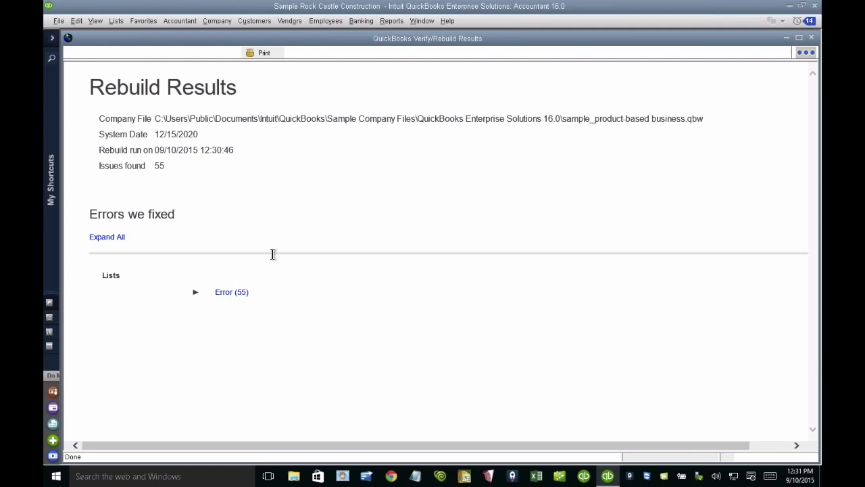
left_click(233, 293)
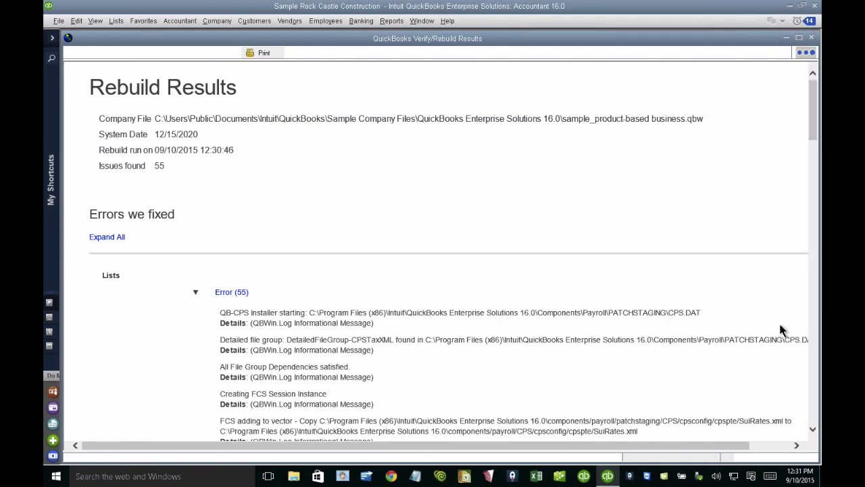
left_click(814, 430)
left_click(813, 430)
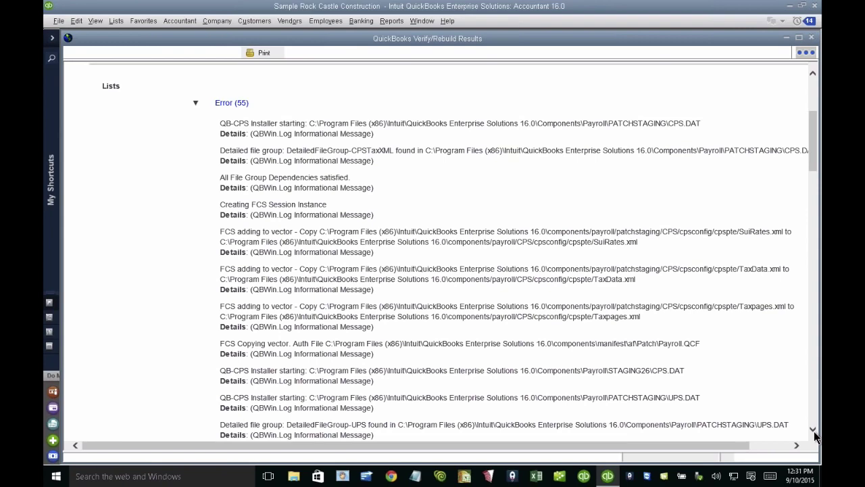
left_click(813, 429)
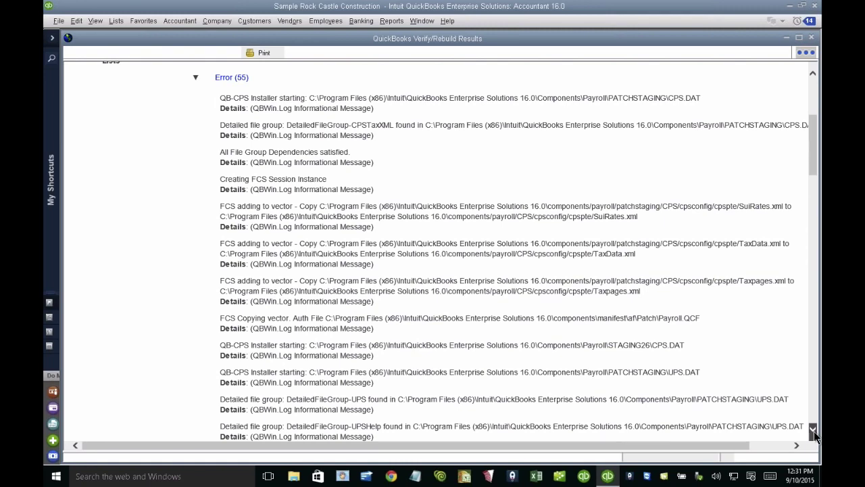
left_click(813, 429)
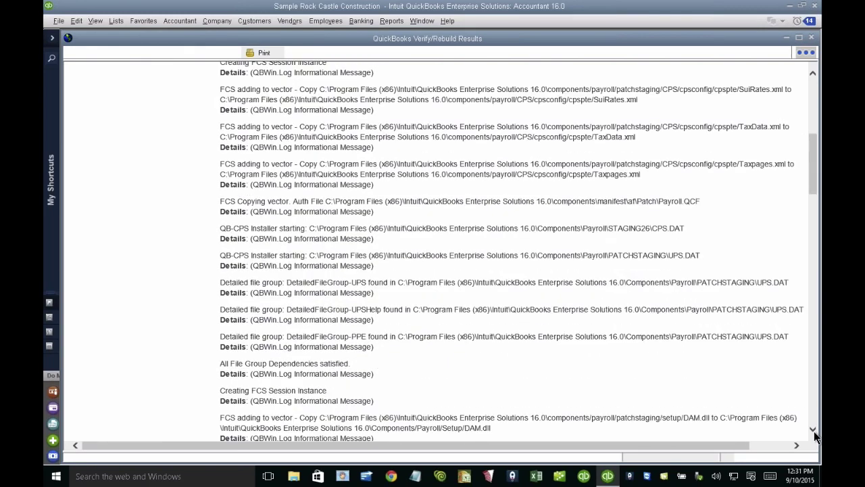
left_click(812, 403)
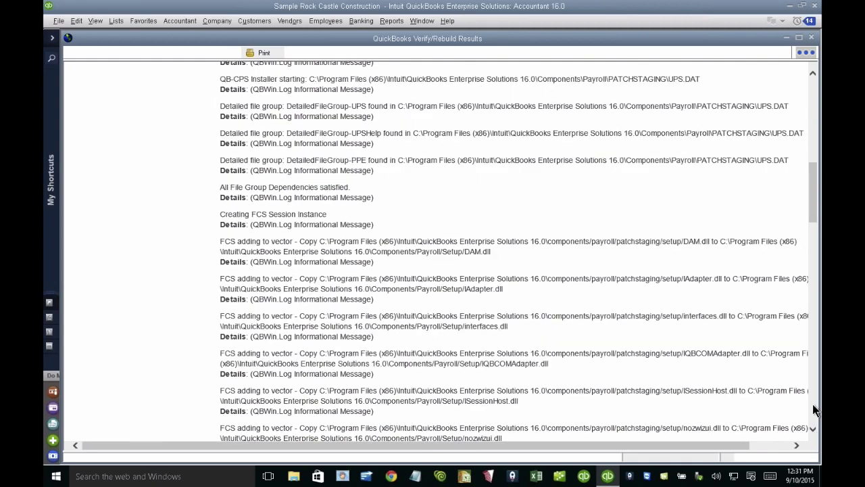
left_click(812, 349)
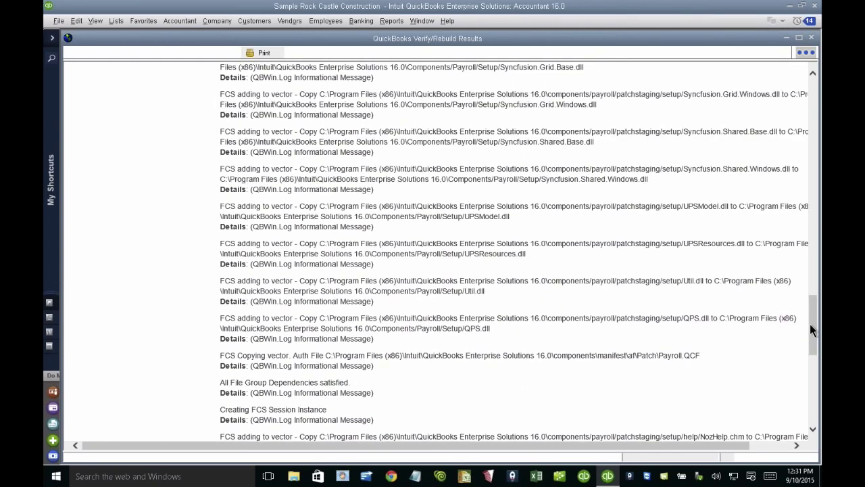
left_click_drag(812, 349, 803, 6)
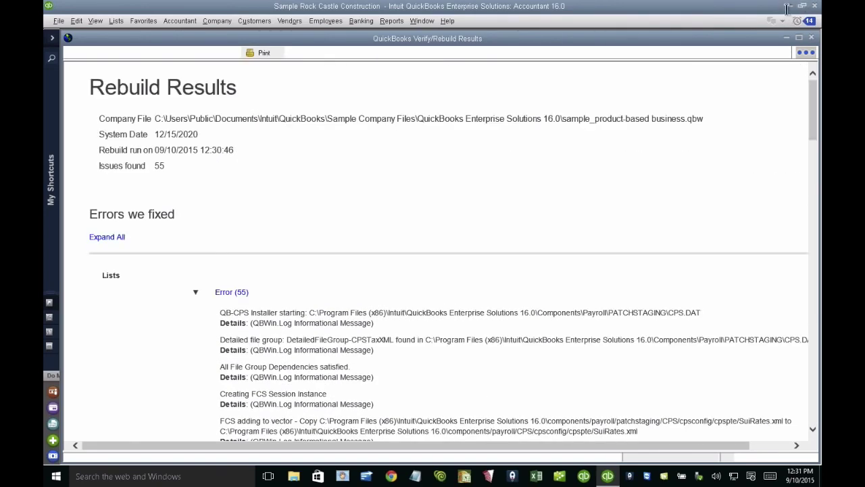
left_click(230, 292)
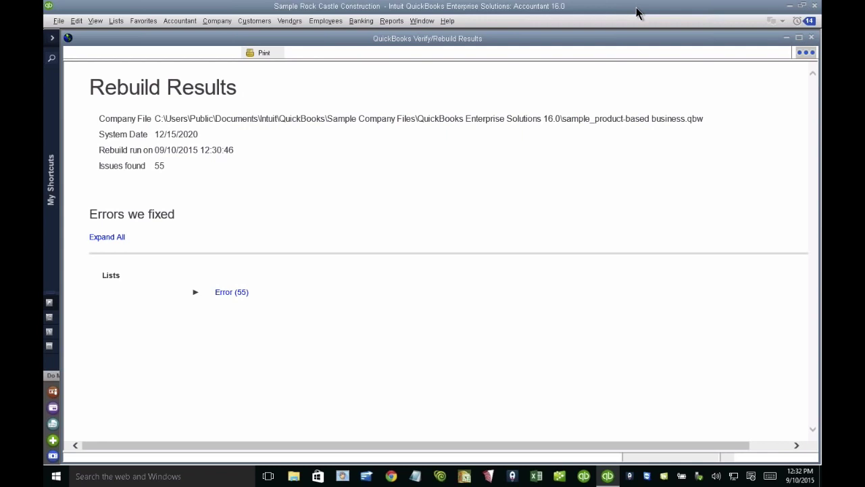
left_click(811, 37)
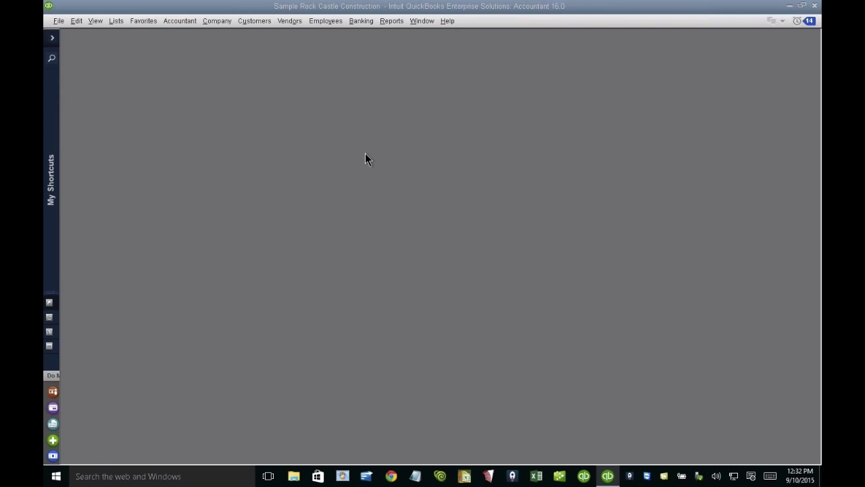
Step: Open the product information for the company file
key("F2")
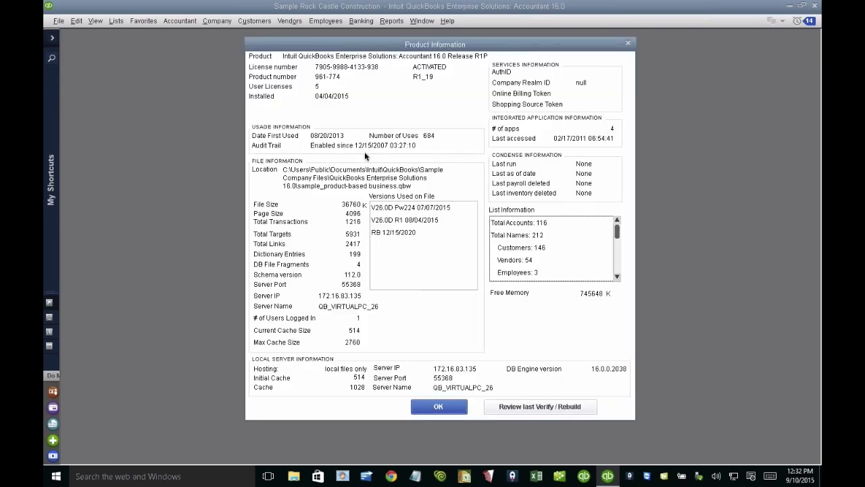
key("ctrl+Left")
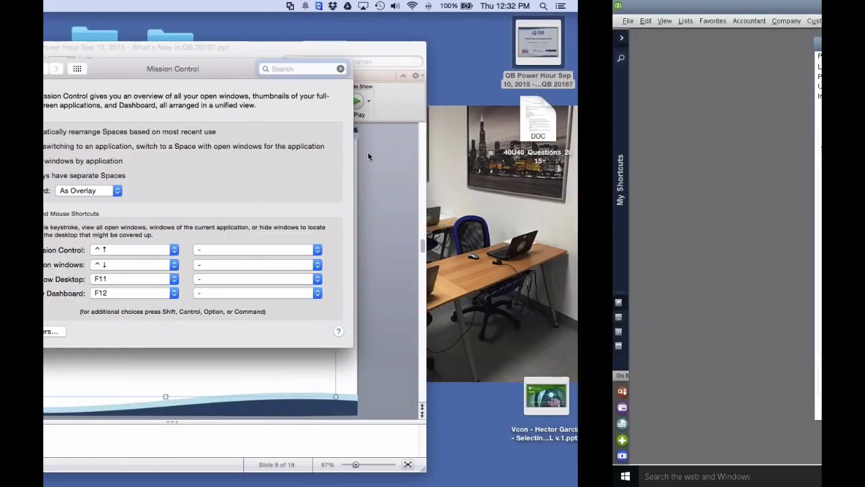
key("ctrl+Right")
key("ctrl+Up")
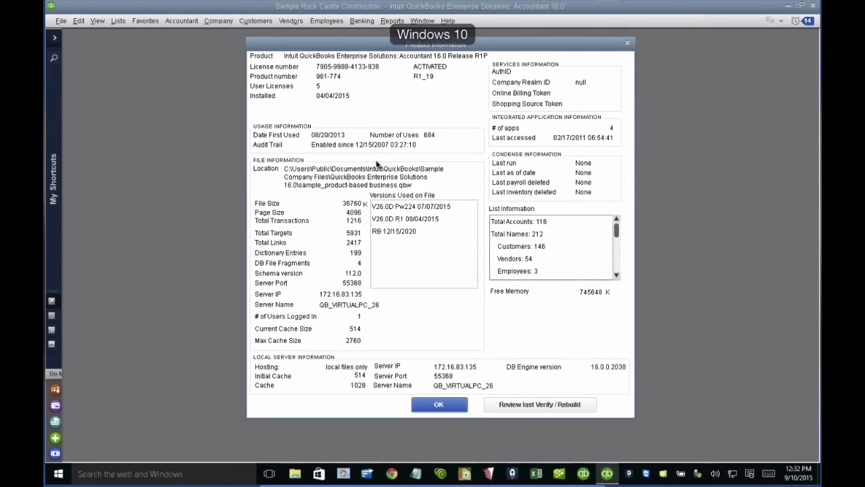
key("ctrl+Left")
left_click(510, 19)
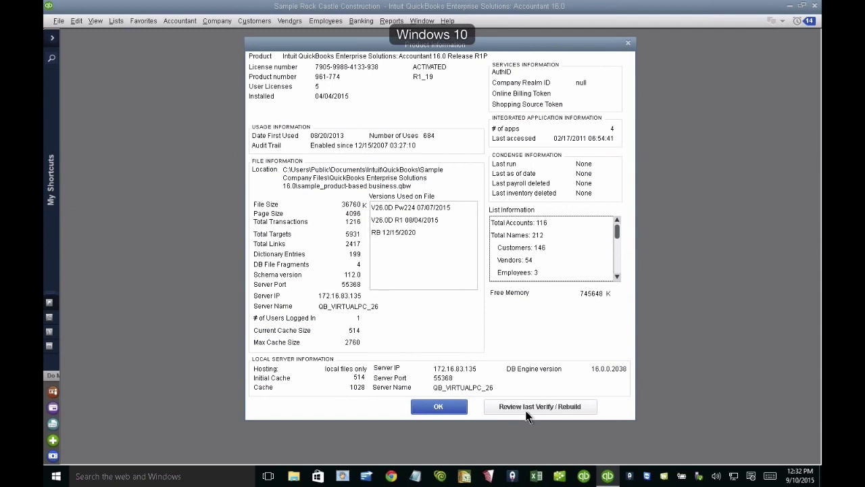
Step: Review the last Verify/Rebuild results from the product information, then close them
left_click_drag(360, 43, 294, 42)
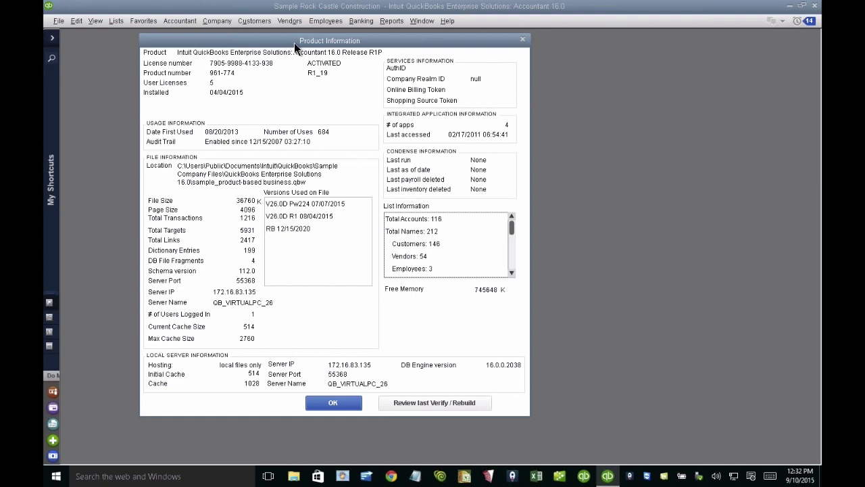
left_click(426, 405)
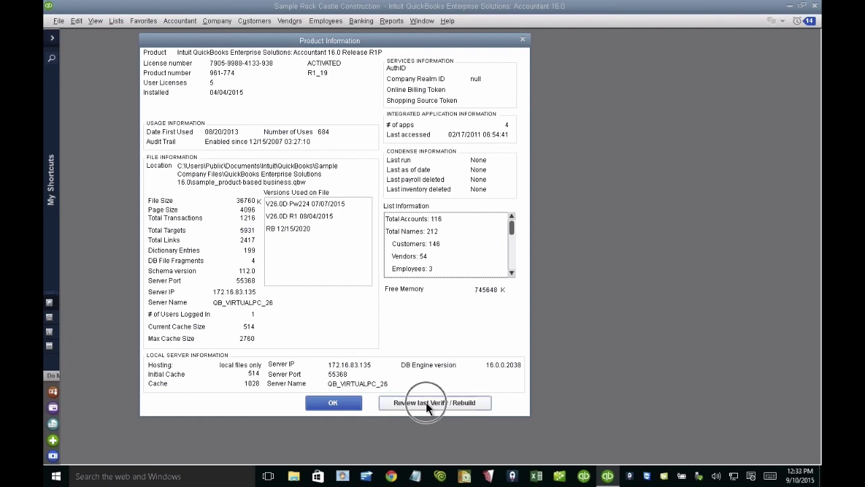
left_click(425, 402)
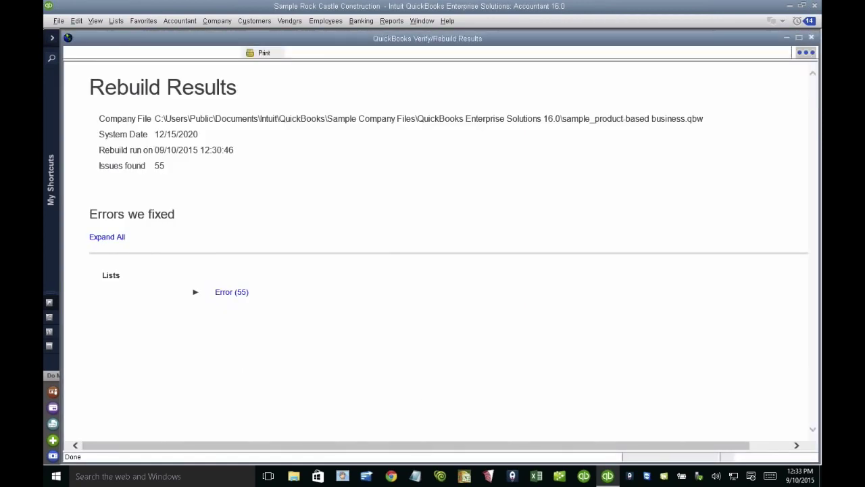
left_click(813, 39)
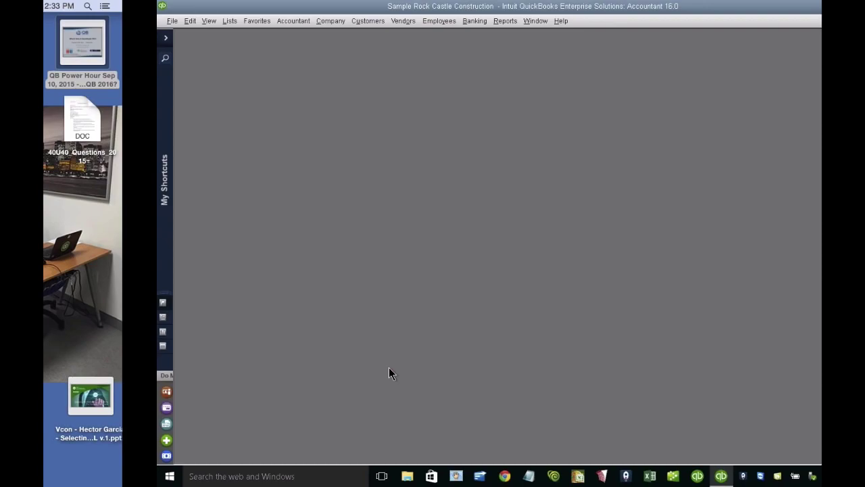
Step: Switch to the PowerPoint slide show and advance from the What's new in QuickBooks 2016 slide past the CPE keyword slide
key("ctrl+Left")
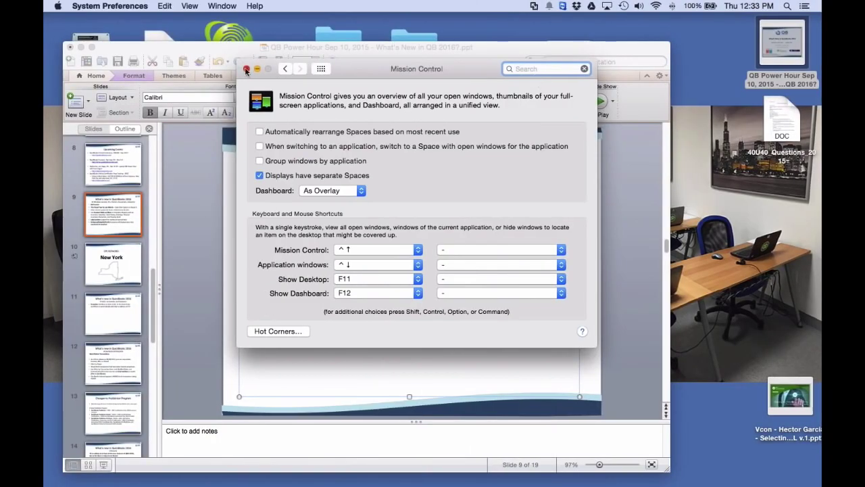
key("ctrl+Right")
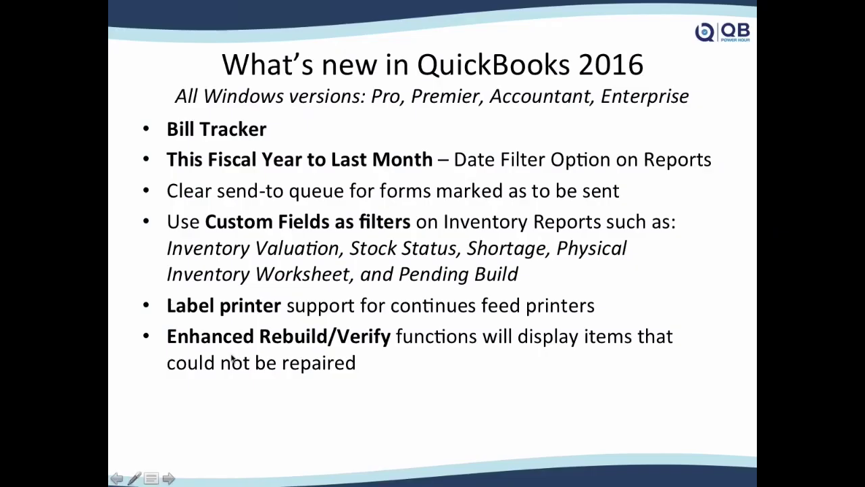
left_click(168, 478)
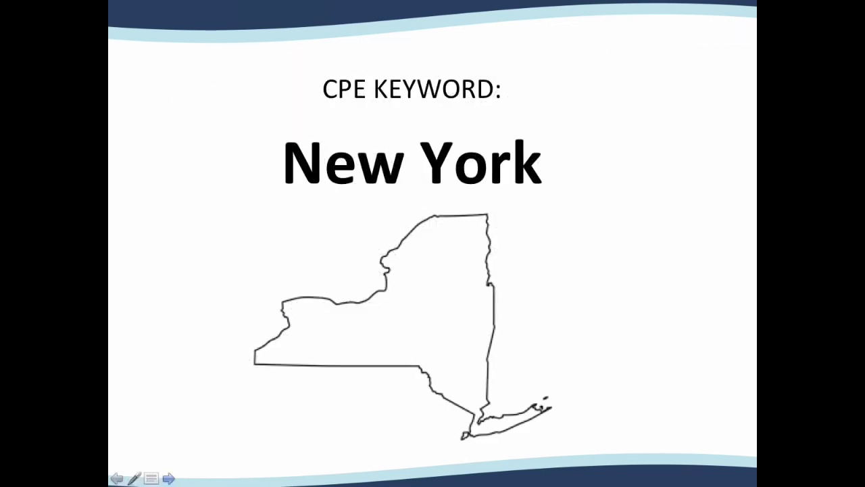
left_click(169, 479)
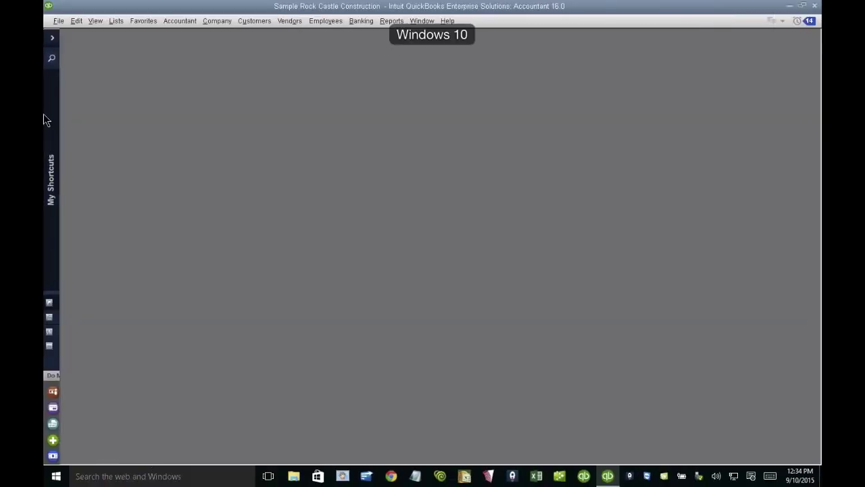
Step: Switch to QuickBooks, open a maximized sales order form and bring up the previous sales order for the room addition job
left_click(260, 21)
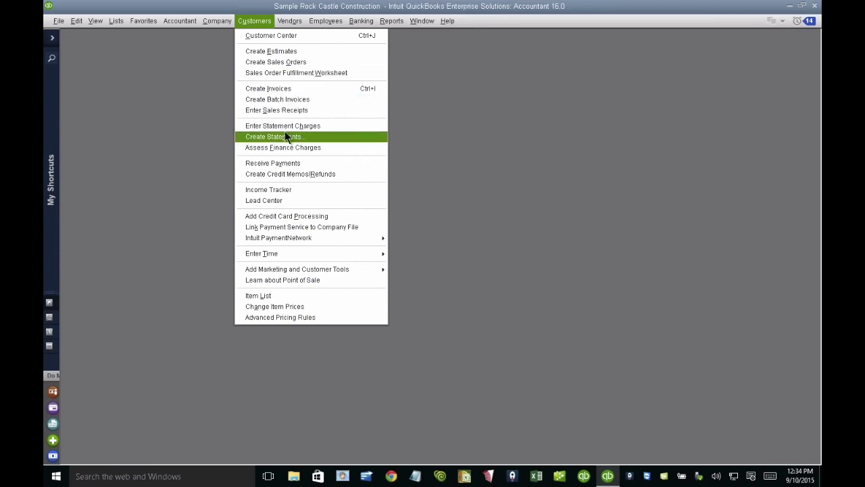
left_click(274, 88)
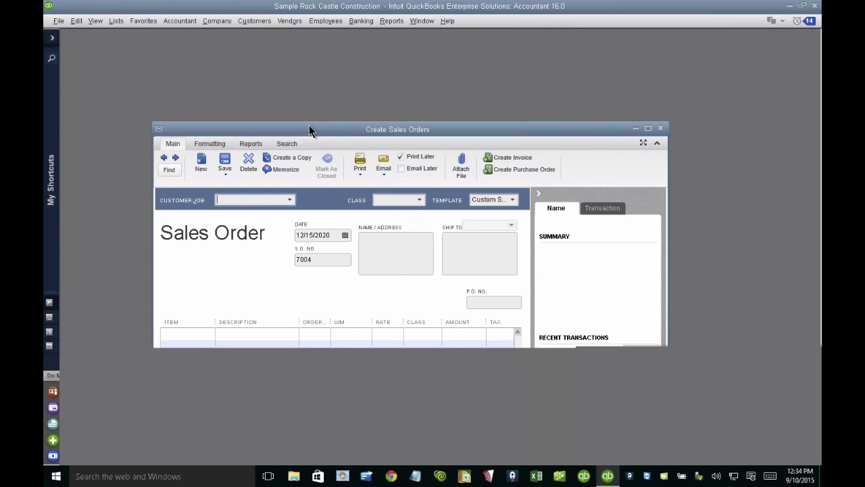
double_click(309, 128)
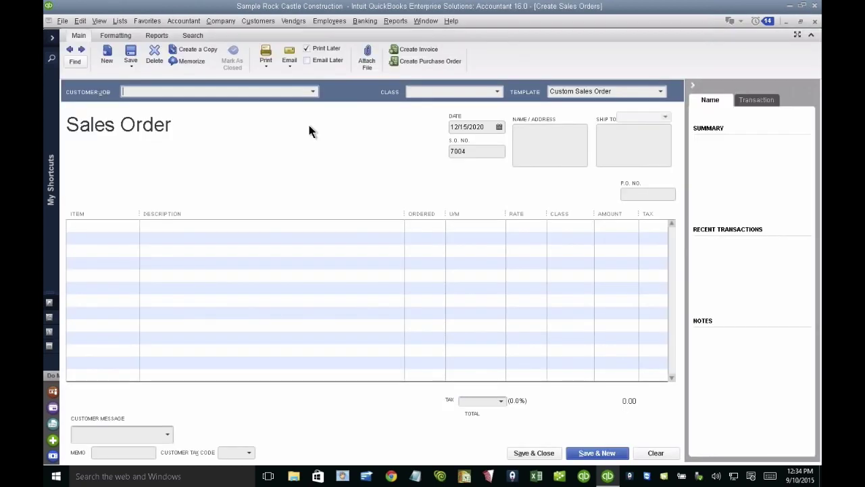
left_click(70, 49)
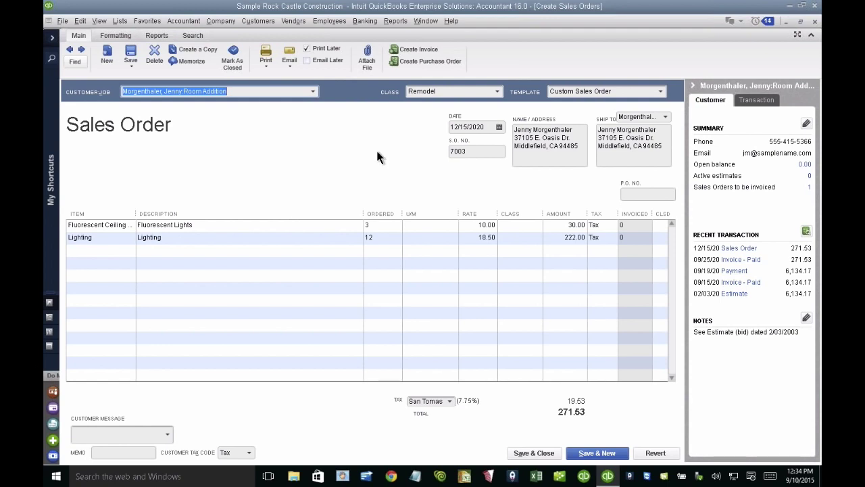
Step: Create a purchase order from the sales order for all allowed items, with drop shipping to the customer
left_click(434, 61)
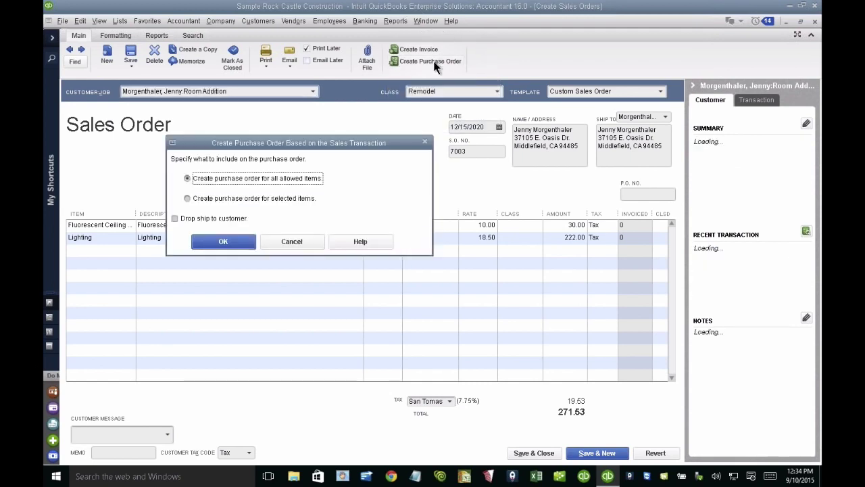
left_click(176, 218)
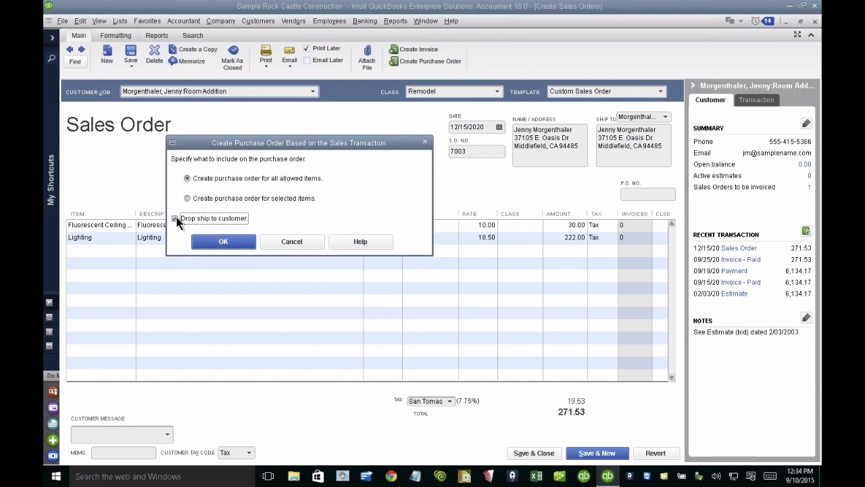
left_click(231, 243)
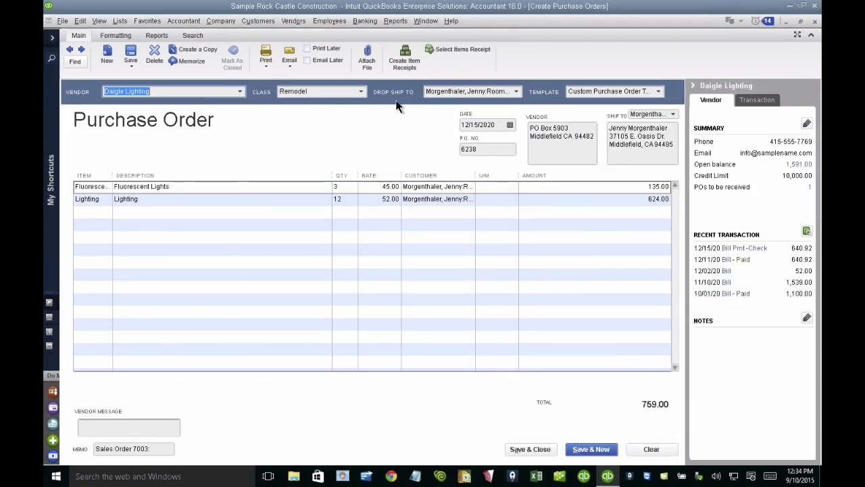
left_click(516, 91)
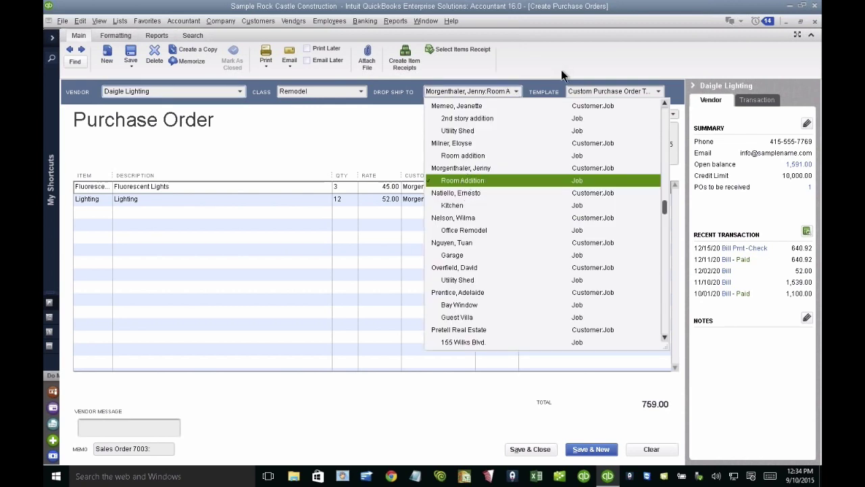
key("Tab")
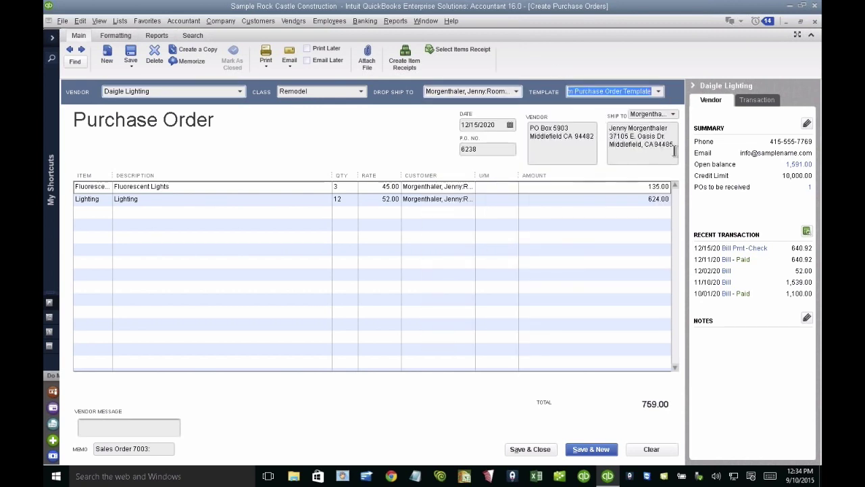
key("Tab")
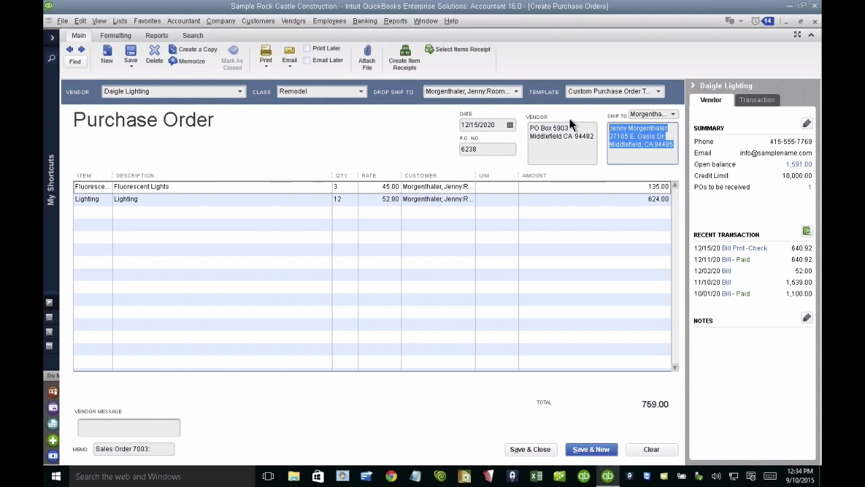
Step: Set the purchase order's drop-ship job and ship-to address to the customer's Room Addition, and save and close the order
left_click(515, 91)
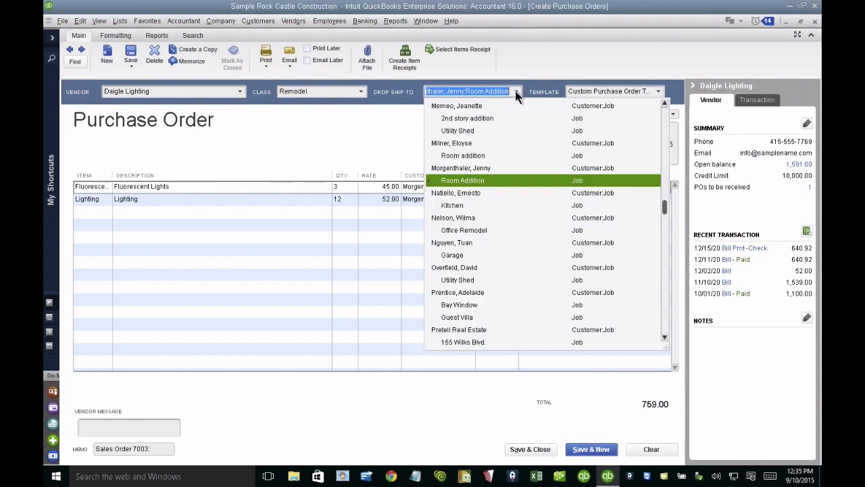
left_click(475, 178)
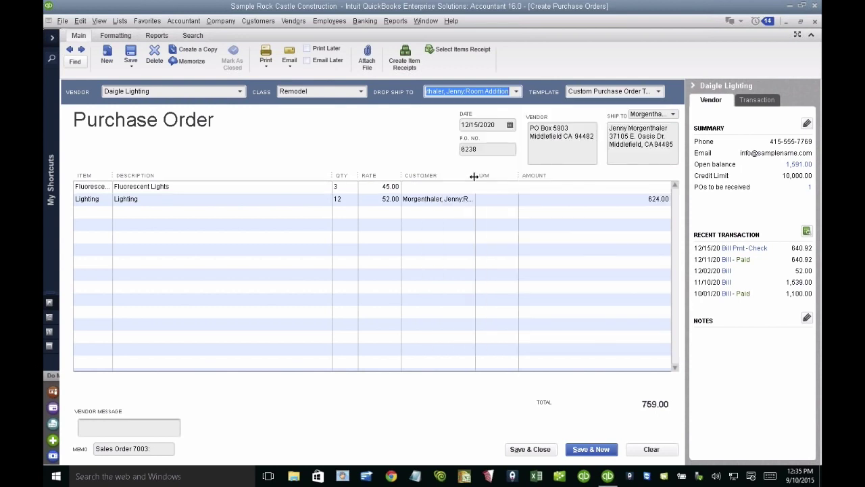
left_click(672, 114)
left_click(654, 164)
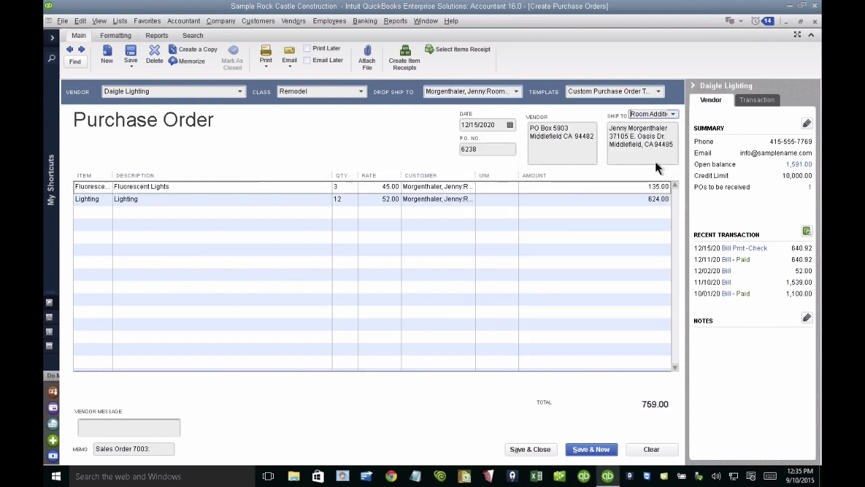
left_click(538, 451)
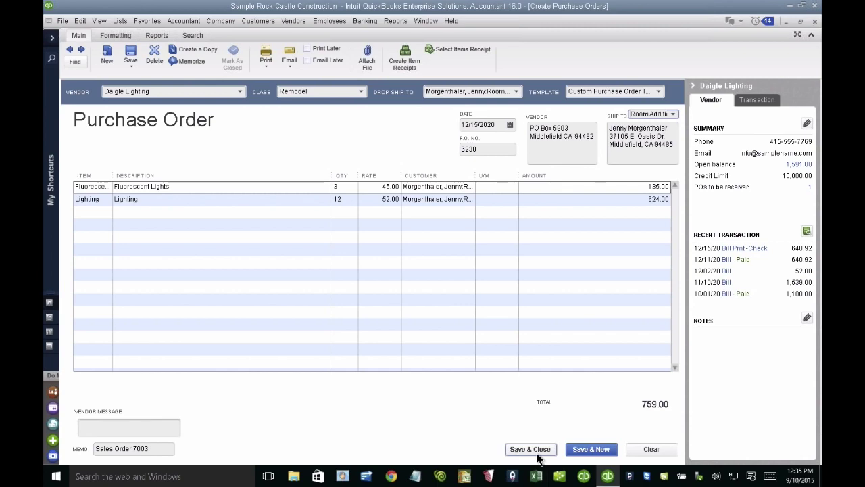